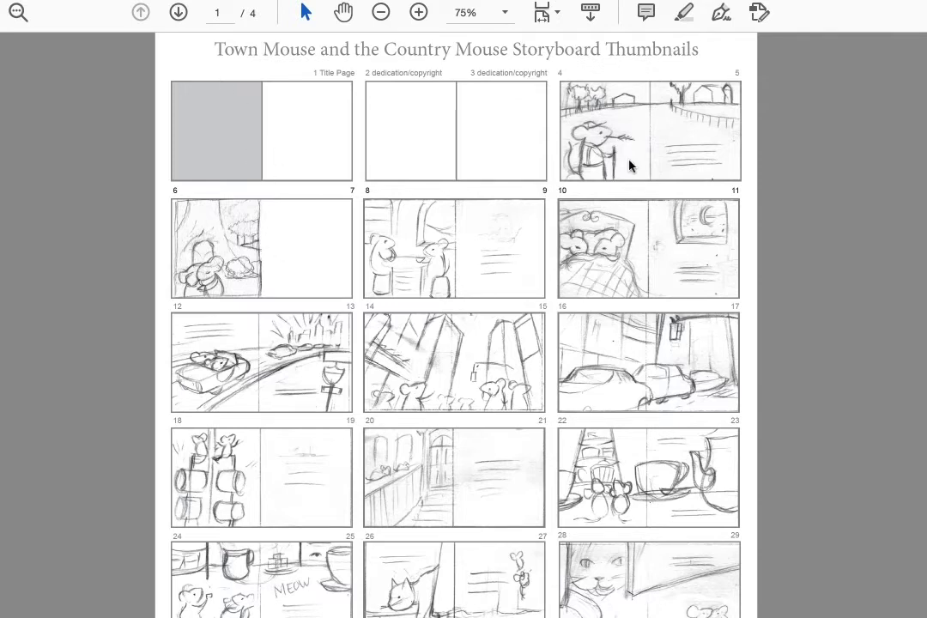
- Review the Town Mouse and the Country Mouse storyboard PDF, including the page thumbnails, cover thumbnails and story text
scroll(629, 166, "down", 3)
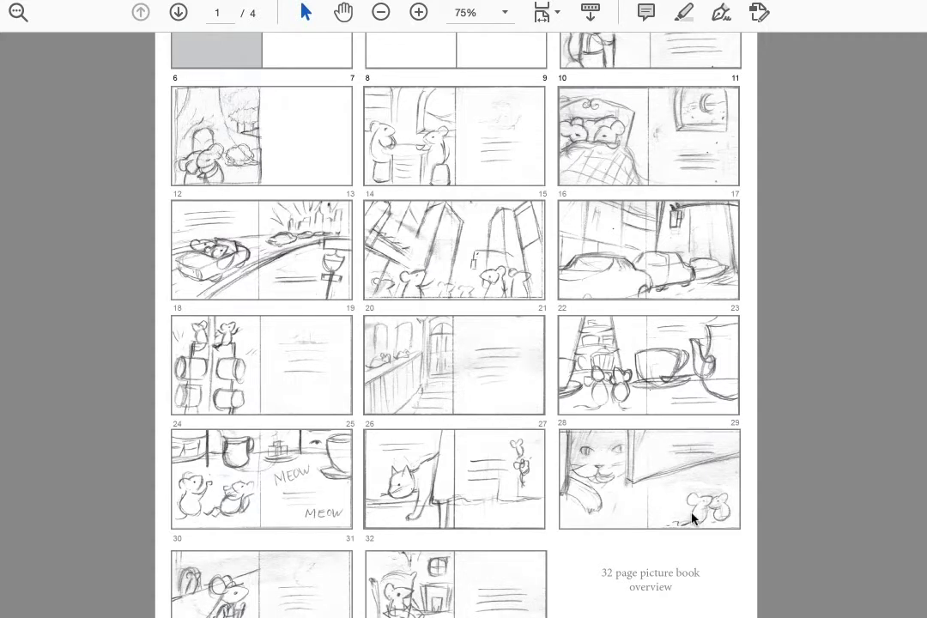
scroll(693, 518, "down", 9)
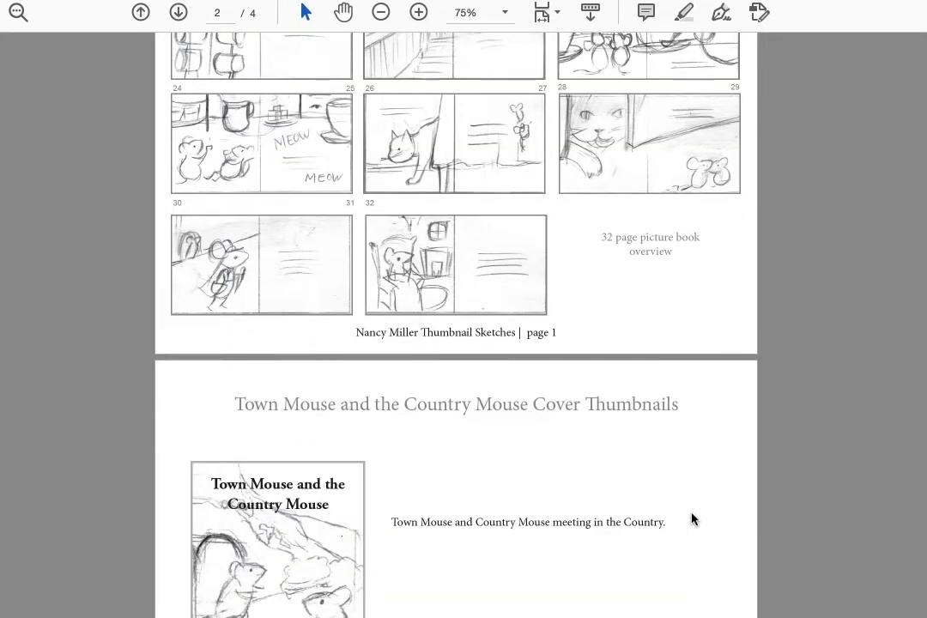
scroll(694, 519, "down", 12)
scroll(693, 517, "down", 9)
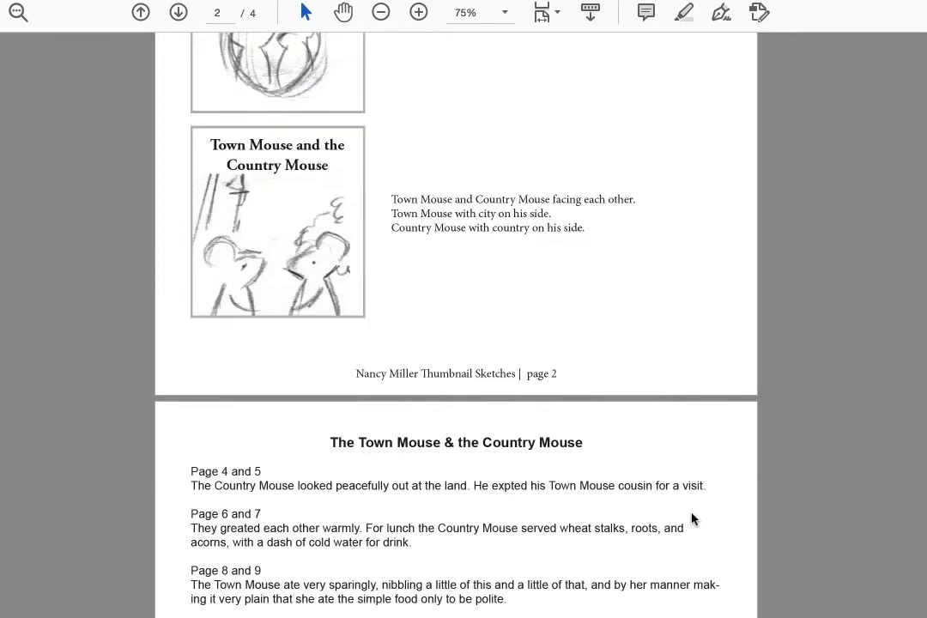
scroll(694, 517, "down", 8)
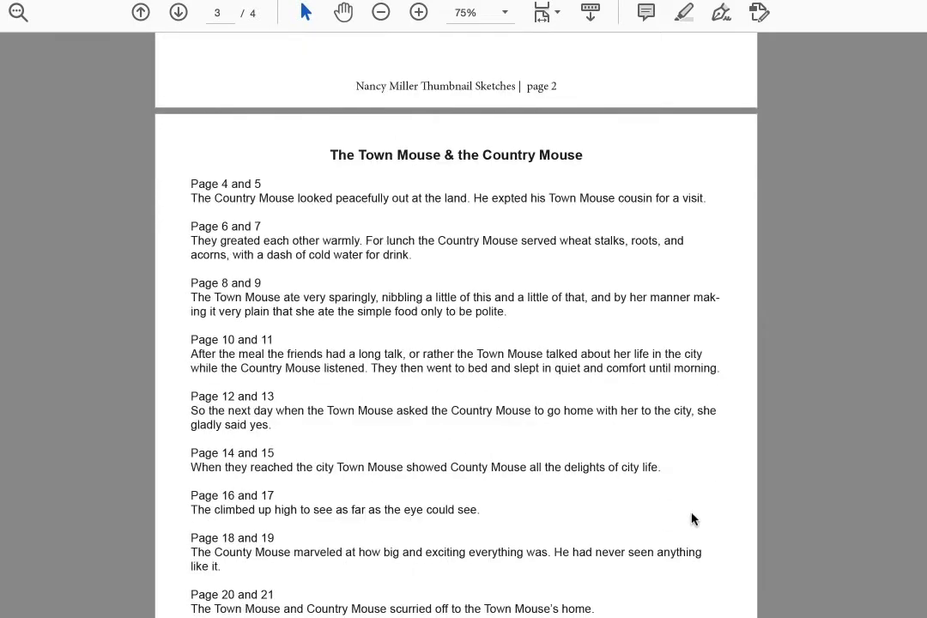
scroll(694, 519, "down", 5)
scroll(693, 517, "down", 3)
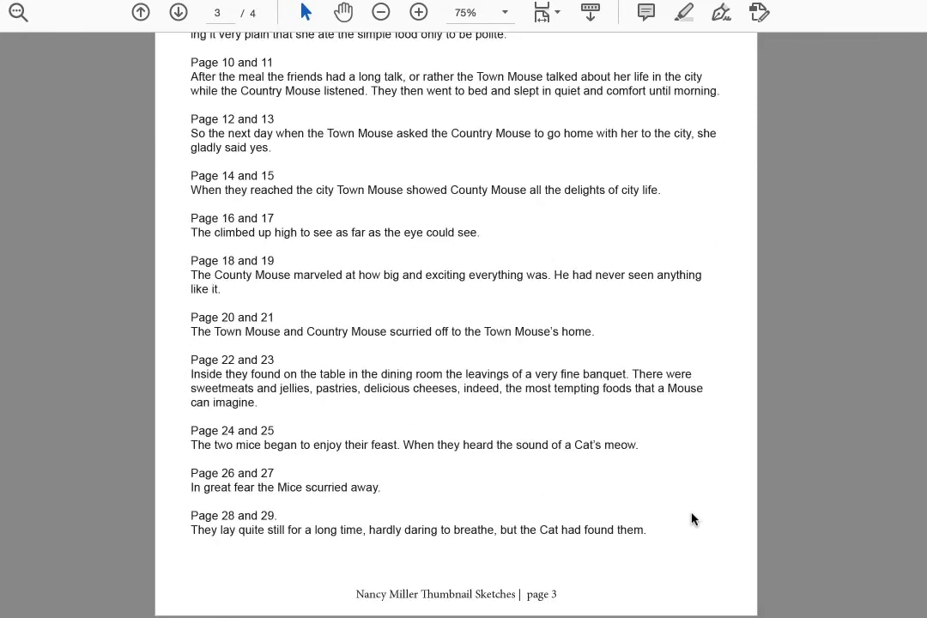
scroll(694, 517, "down", 1)
scroll(694, 518, "down", 15)
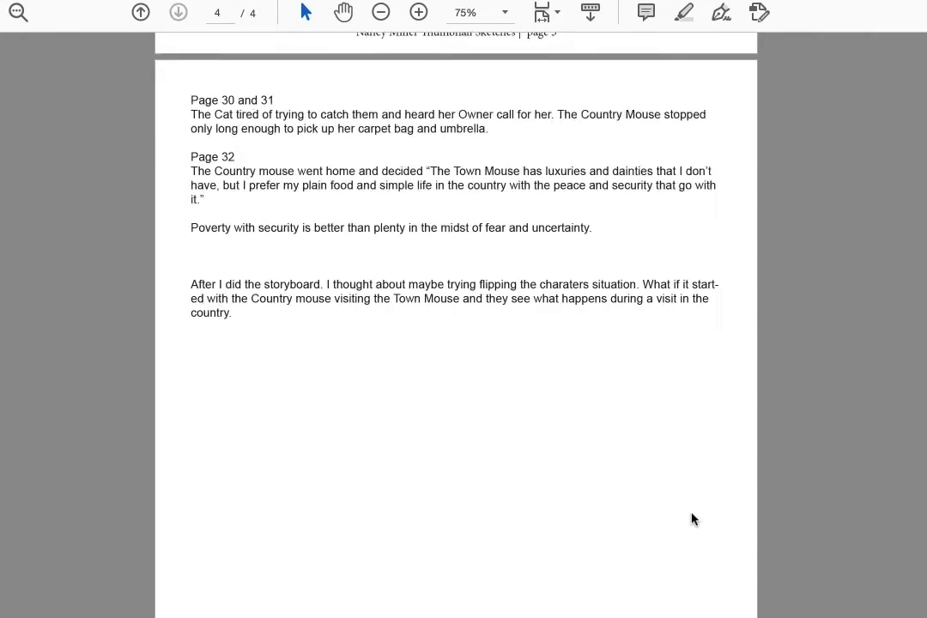
scroll(694, 519, "up", 20)
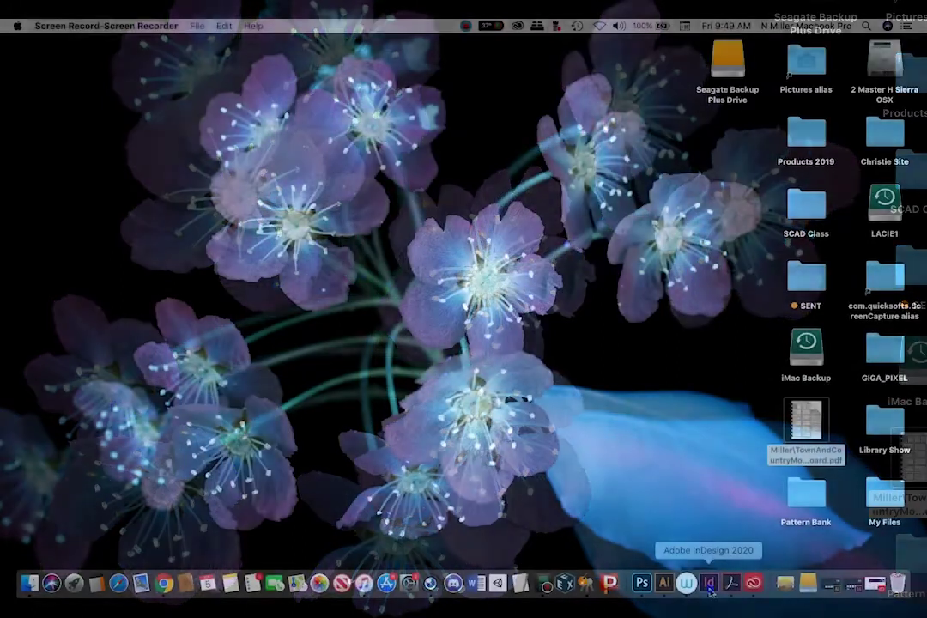
- Launch Adobe InDesign 2020
left_click(708, 583)
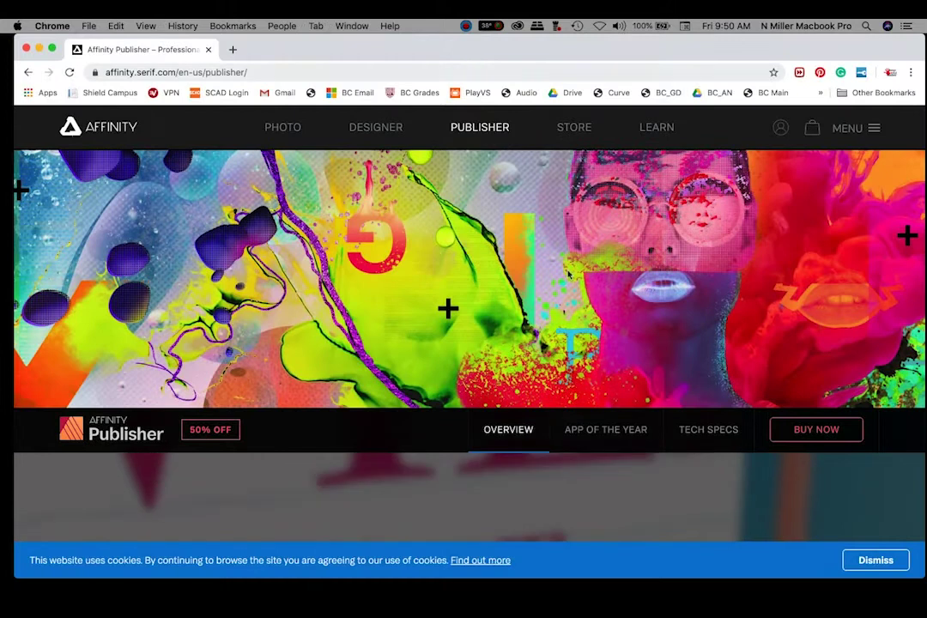
- Look over the overview page of the Affinity Publisher website
scroll(571, 286, "down", 2)
scroll(572, 286, "up", 2)
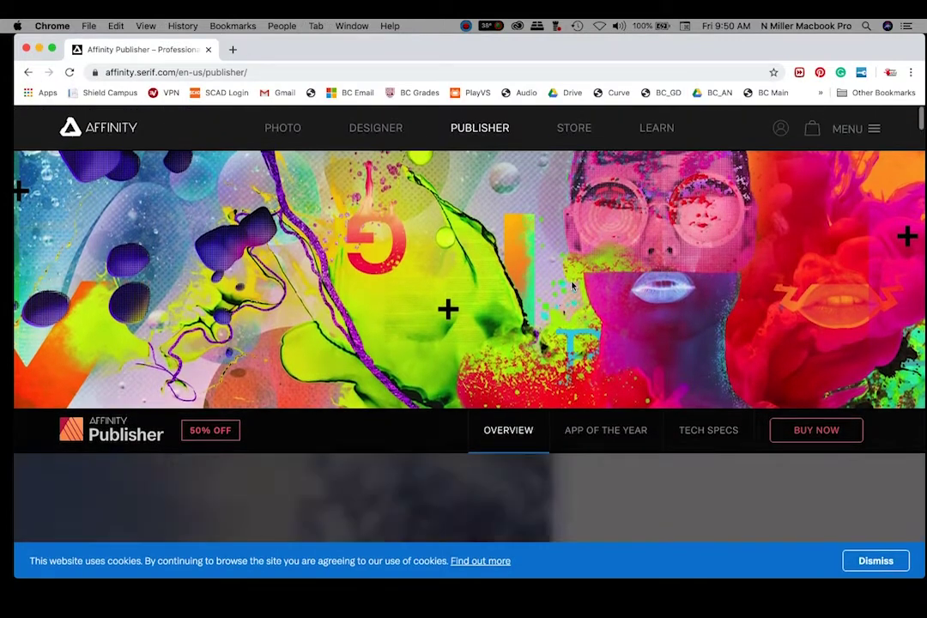
scroll(572, 286, "down", 3)
scroll(571, 285, "down", 5)
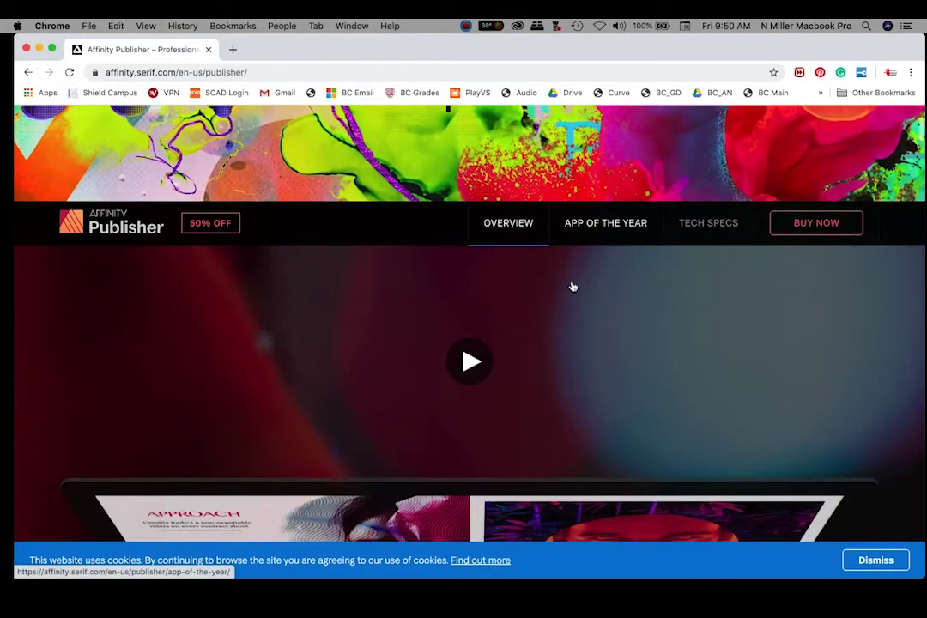
scroll(572, 286, "down", 4)
scroll(571, 286, "down", 2)
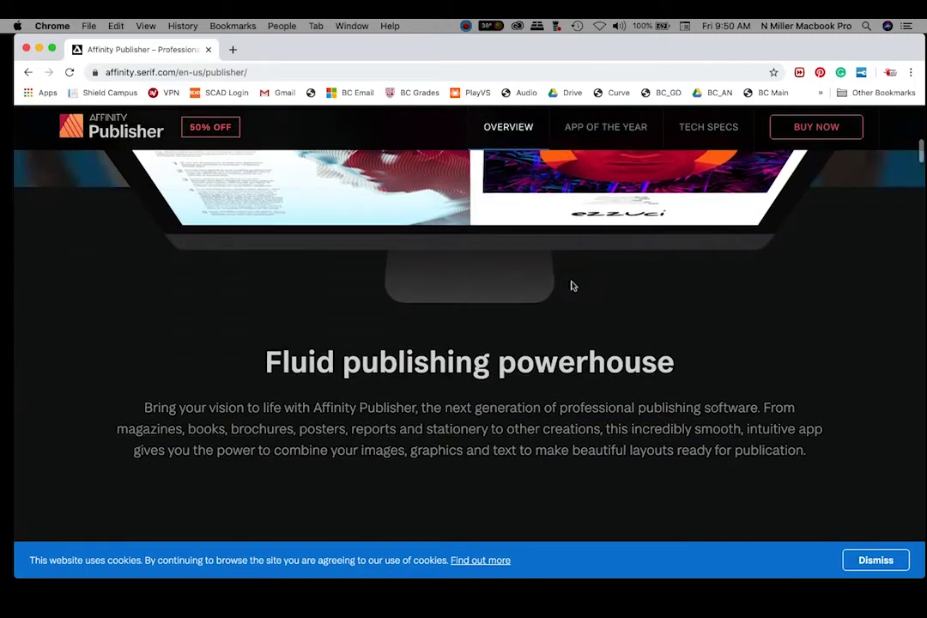
scroll(572, 286, "up", 8)
scroll(572, 286, "up", 7)
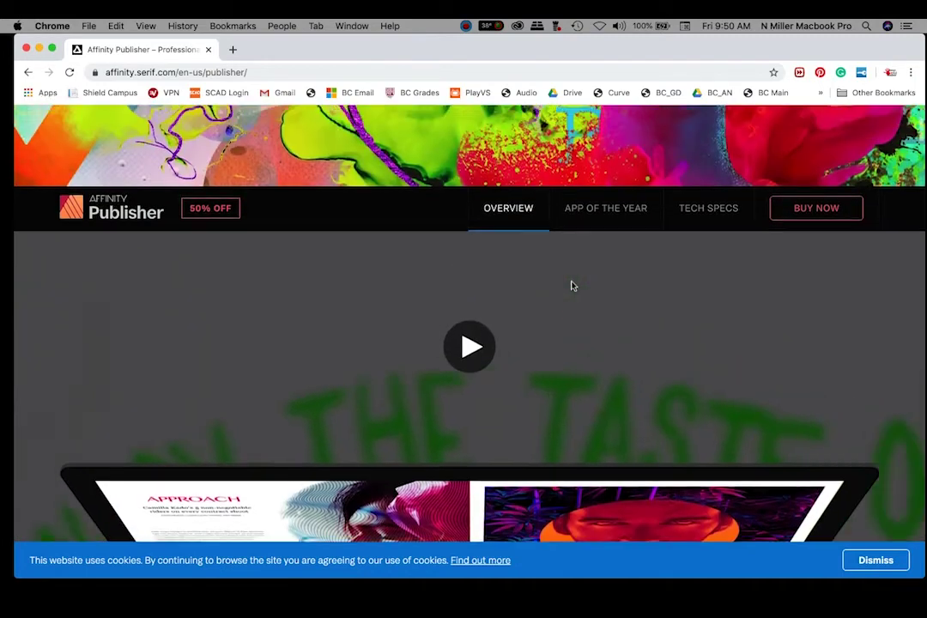
scroll(571, 285, "up", 2)
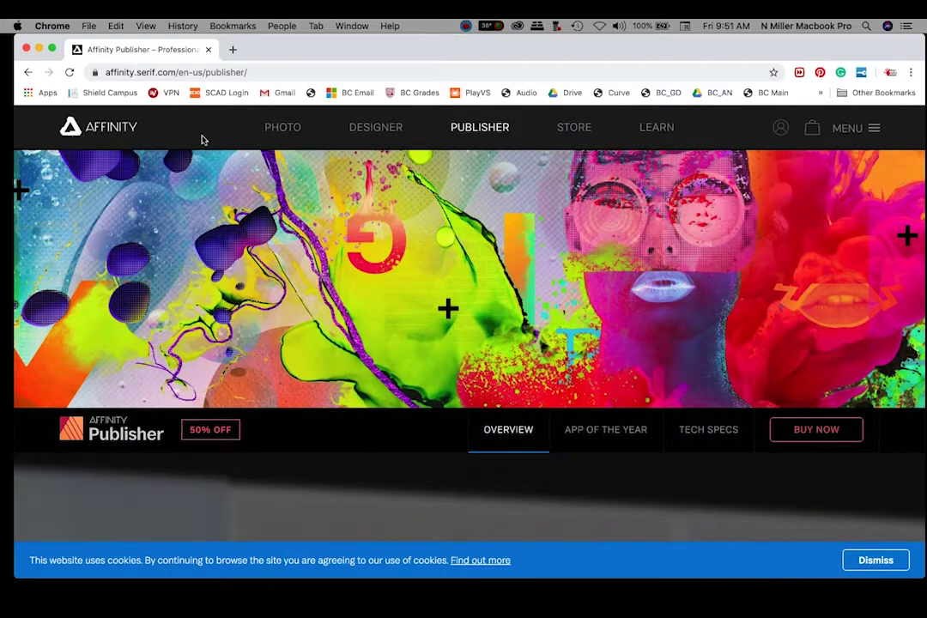
- Close the browser window showing the Affinity Publisher site and switch to Adobe InDesign 2020
left_click(26, 49)
mouse_move(642, 590)
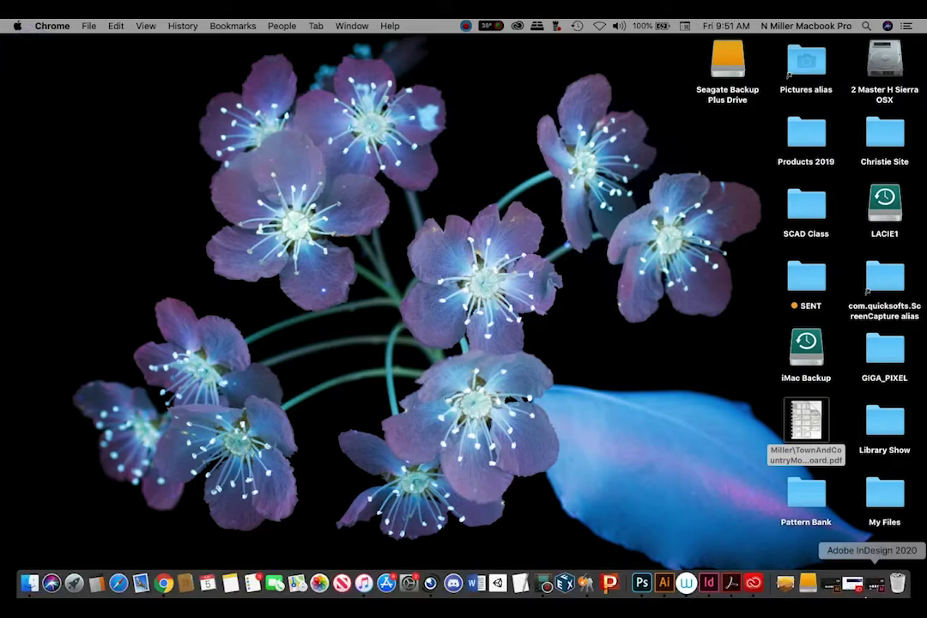
left_click(713, 583)
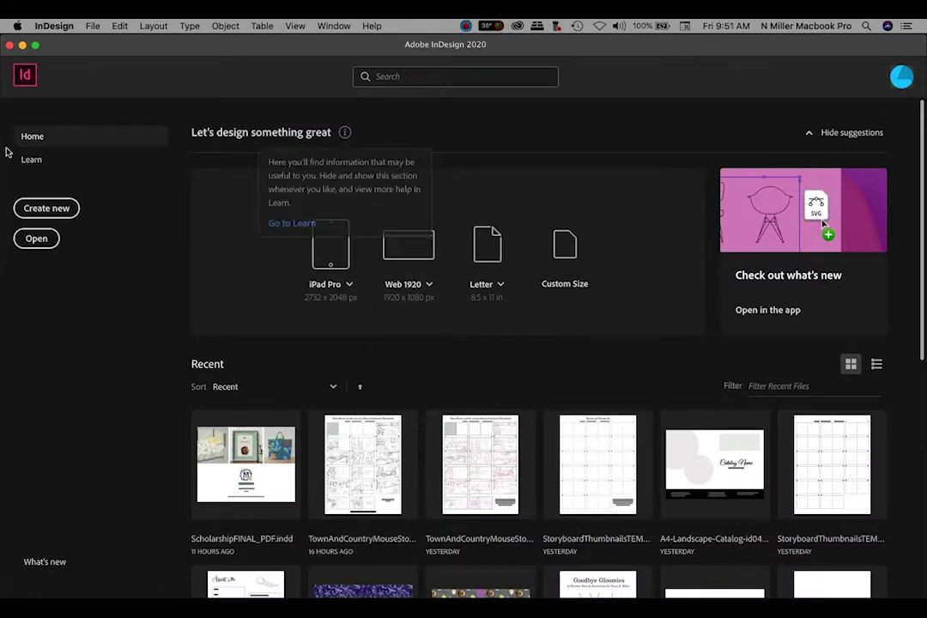
- Set up a new print document from the Letter preset, with units in inches and facing pages turned off
left_click(44, 207)
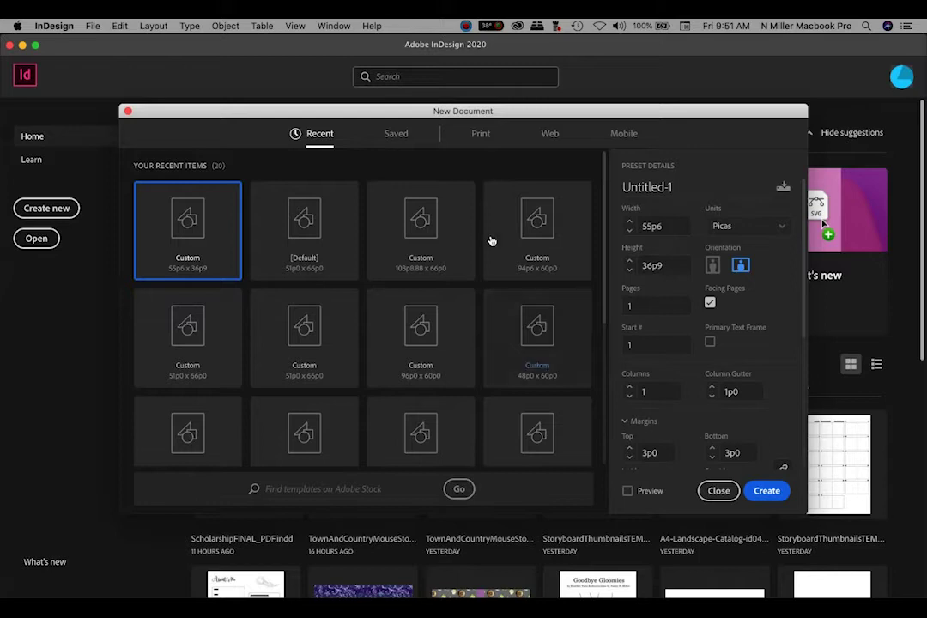
left_click(481, 136)
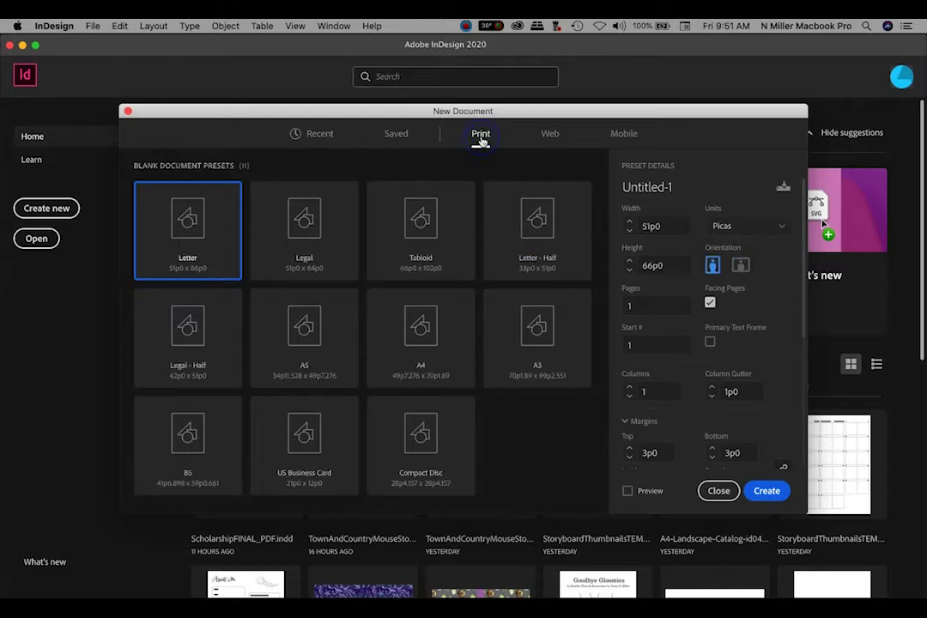
left_click(216, 248)
left_click(769, 226)
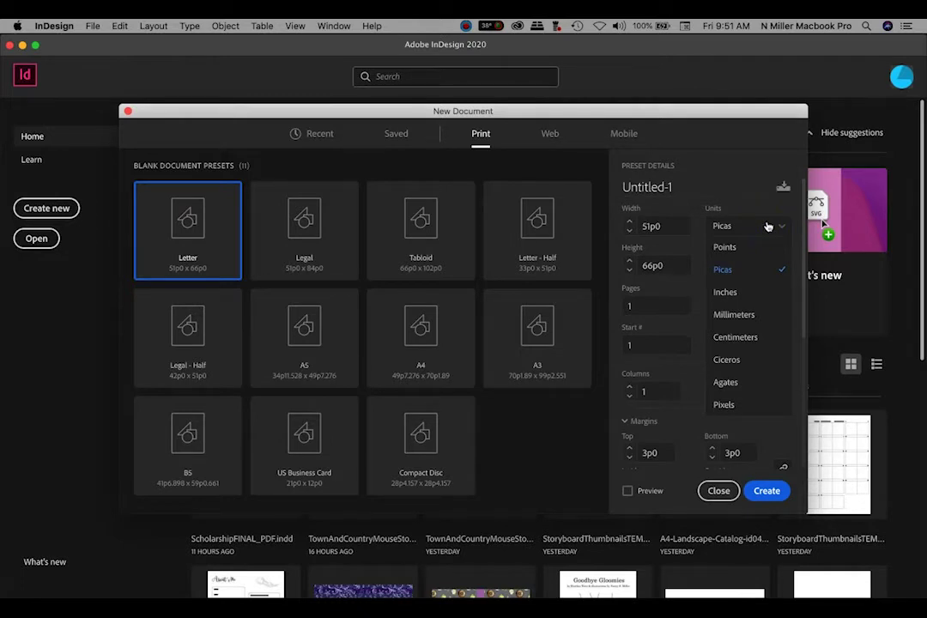
left_click(746, 292)
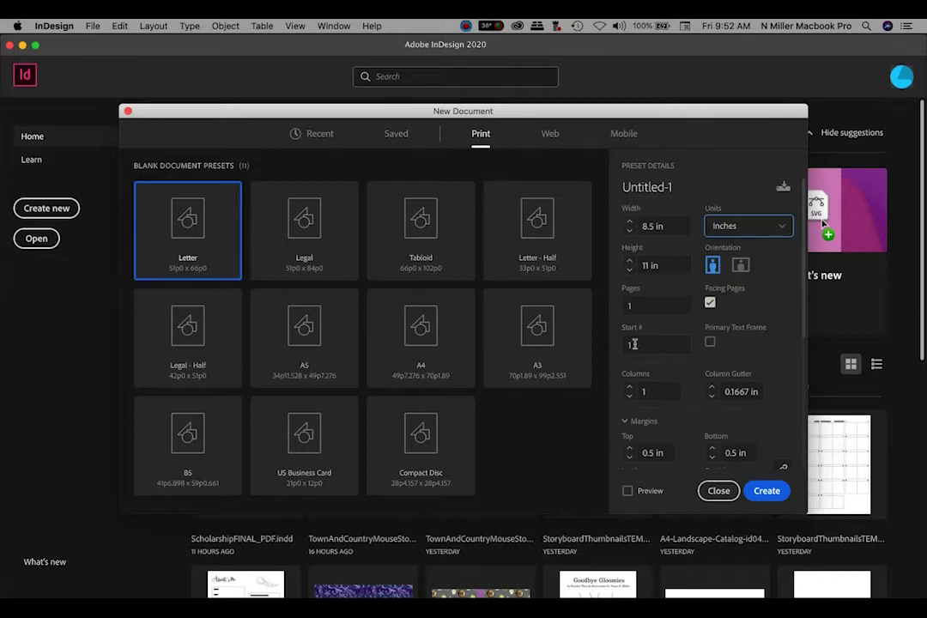
scroll(638, 296, "down", 3)
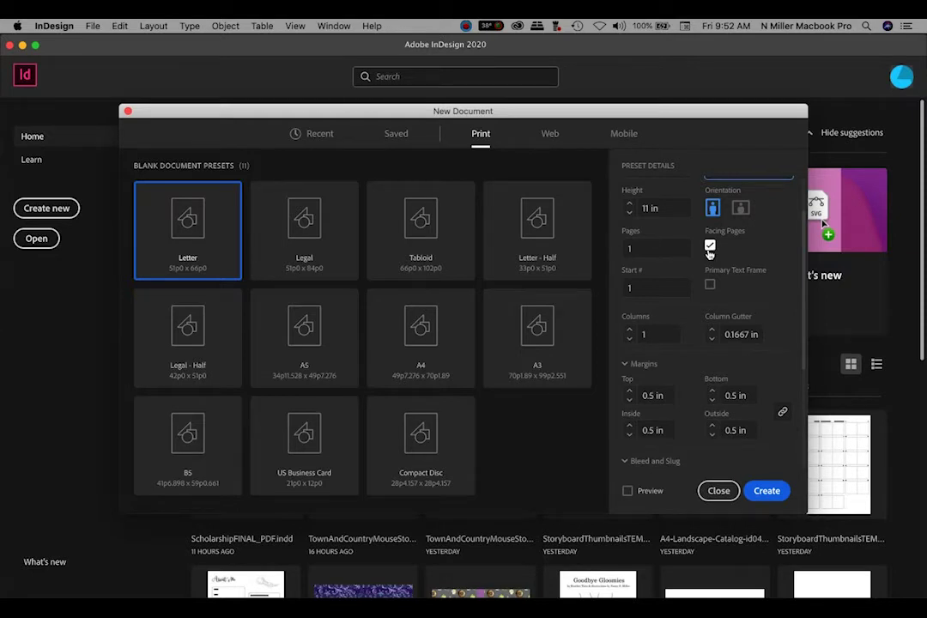
left_click(710, 248)
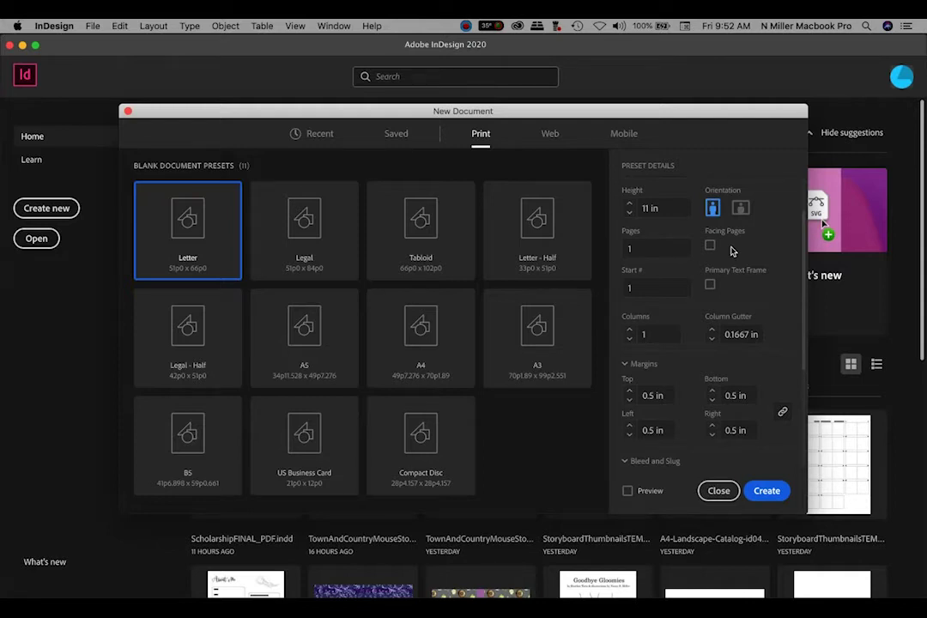
- Set the top, bottom, left and right margins of the new document to 0.25 in
scroll(721, 266, "down", 2)
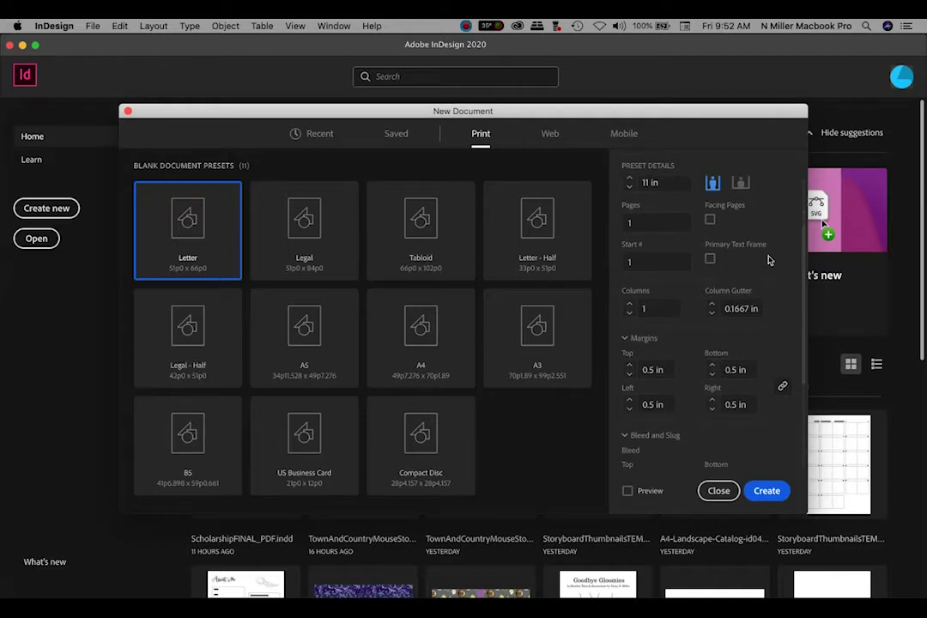
scroll(769, 260, "down", 2)
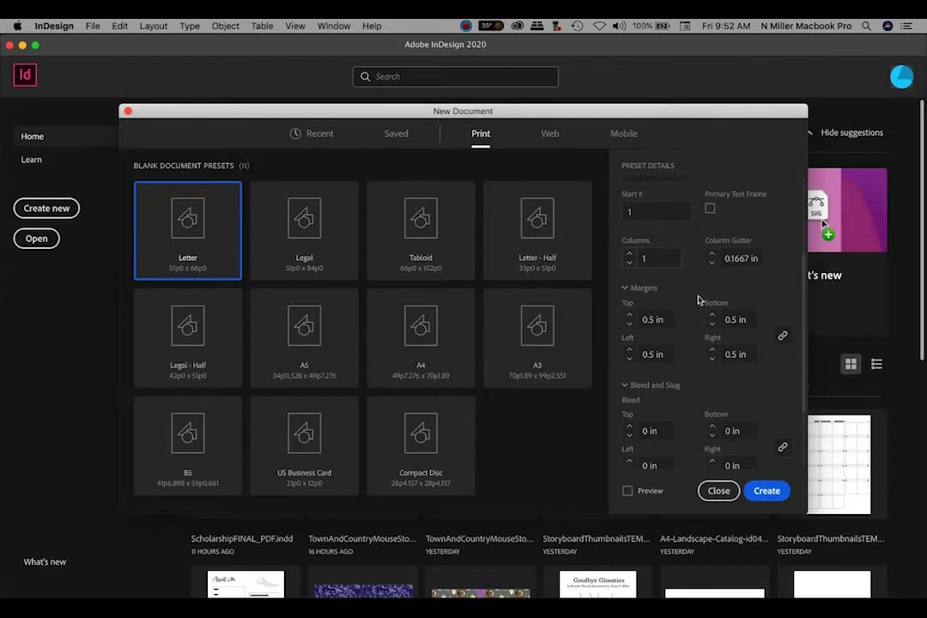
scroll(697, 300, "down", 3)
scroll(697, 300, "down", 1)
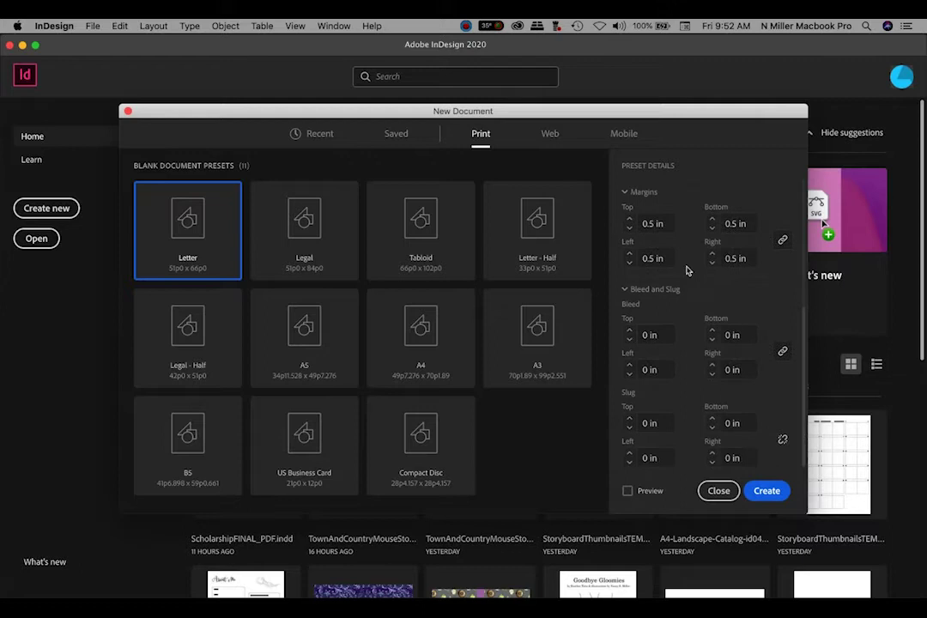
left_click(655, 224)
double_click(652, 225)
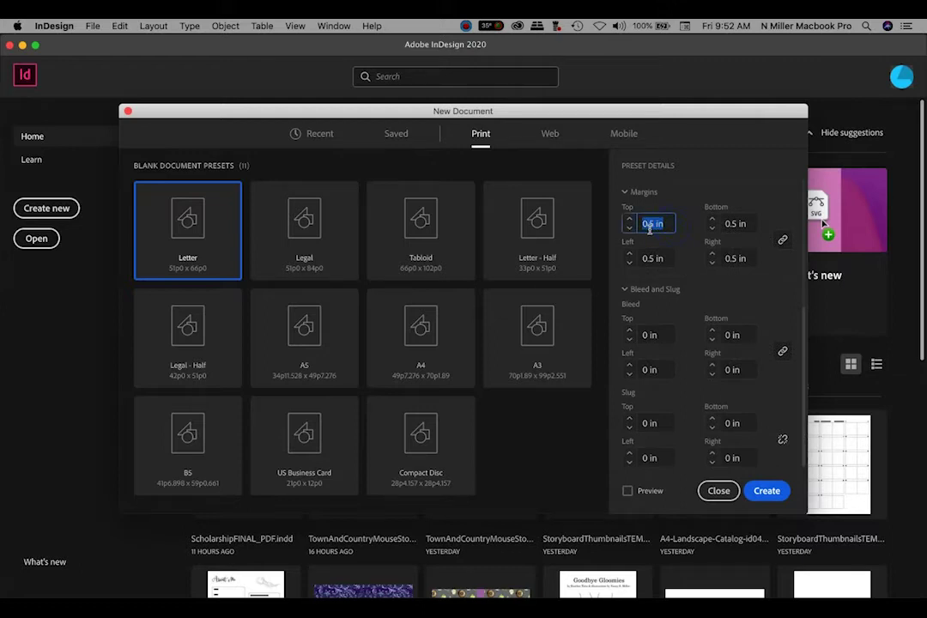
type(".25")
double_click(667, 258)
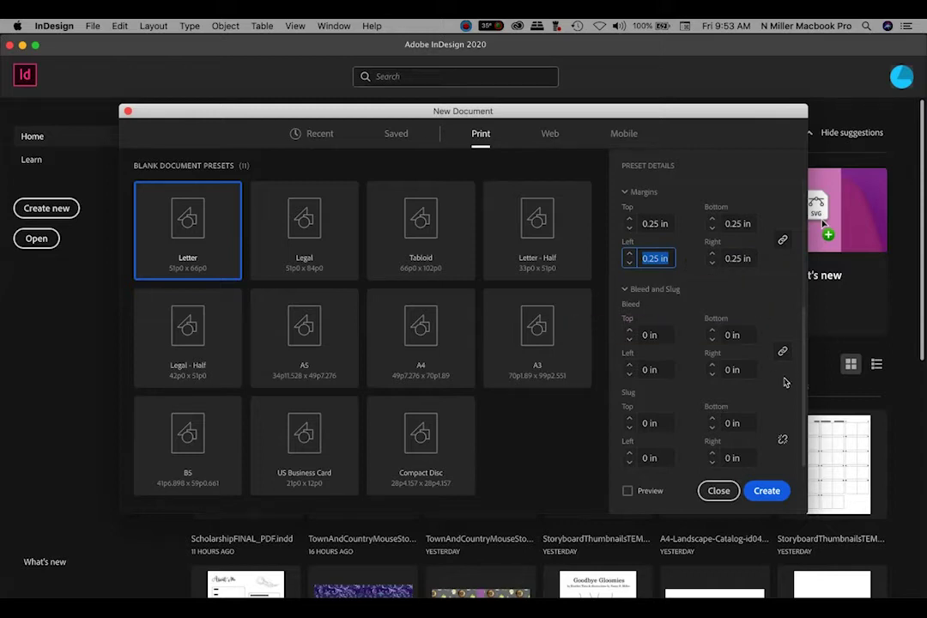
- Create the Letter document with the chosen settings and collapse the open Pages panel
left_click(746, 335)
left_click(772, 368)
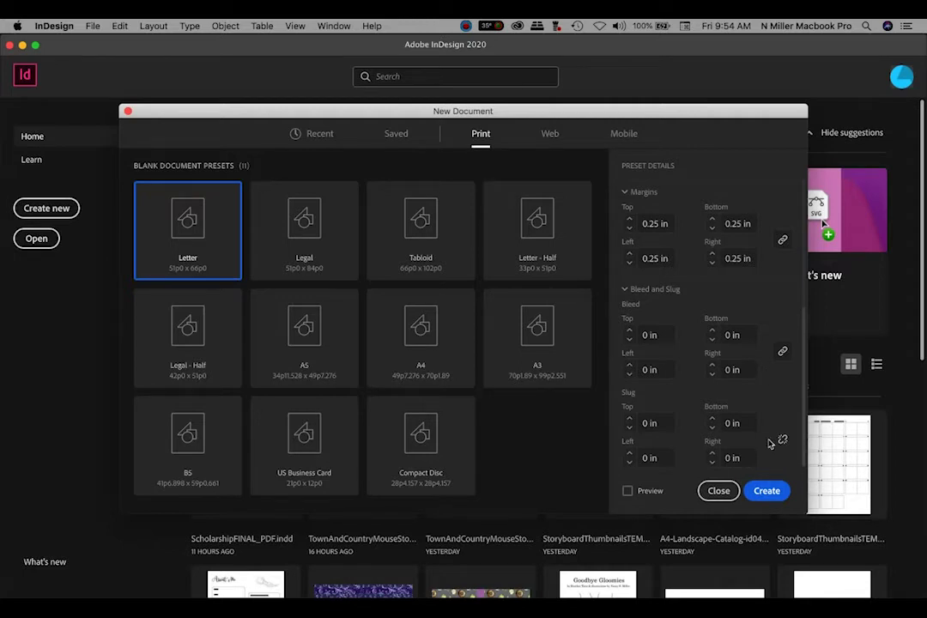
left_click_drag(804, 404, 804, 301)
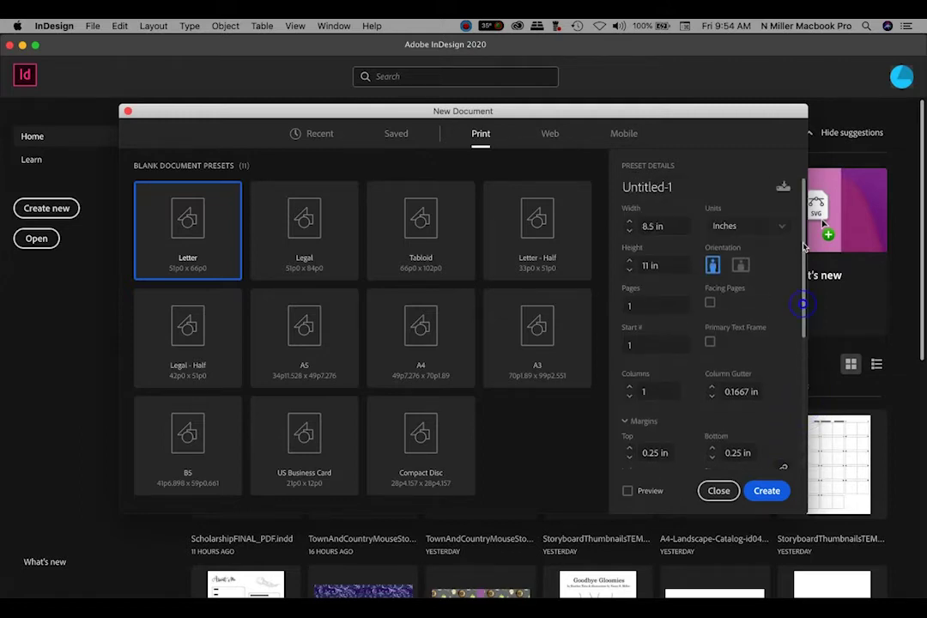
left_click(768, 491)
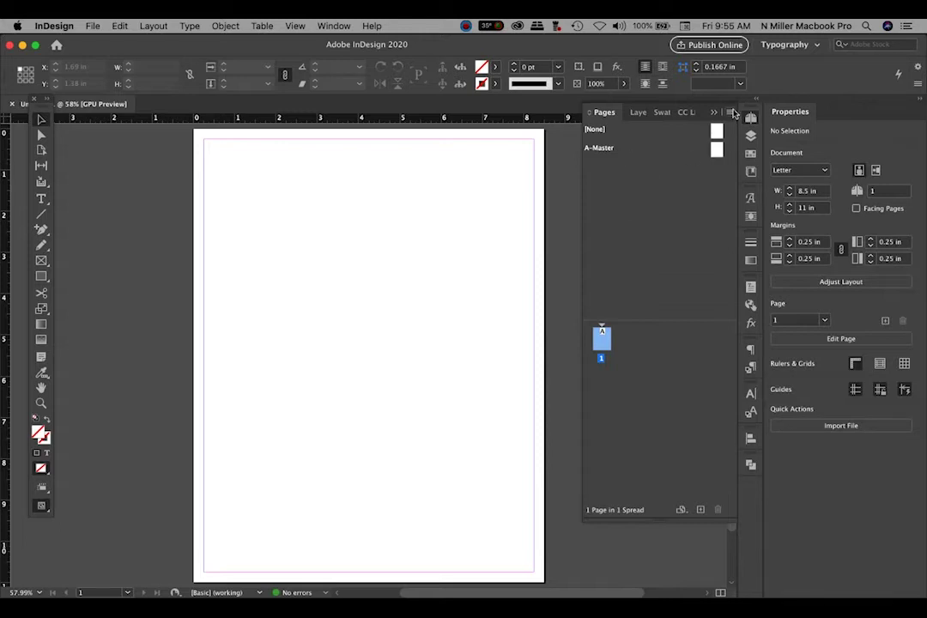
left_click(714, 113)
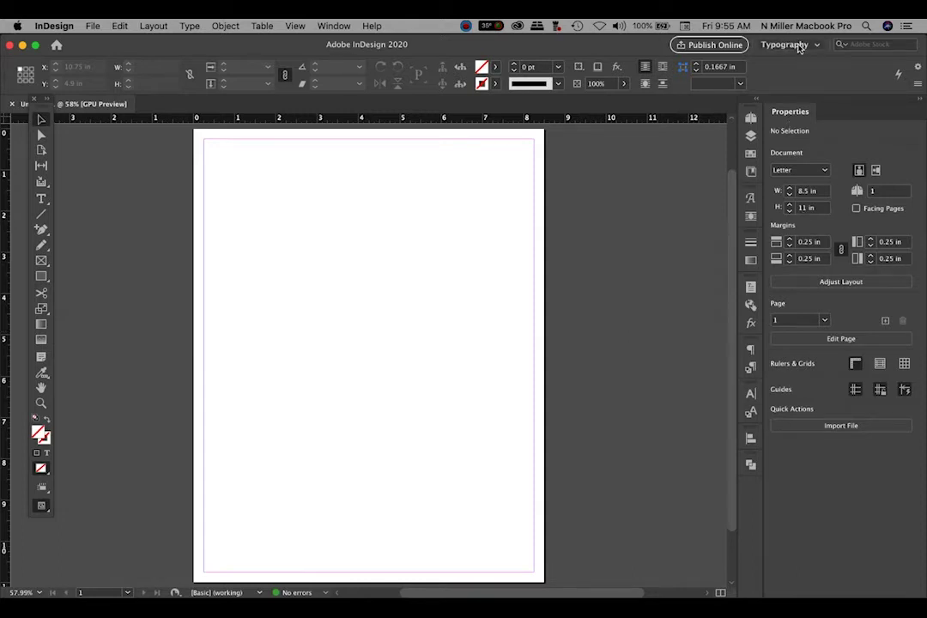
- Switch the workspace to Essentials and back to Typography
left_click(791, 45)
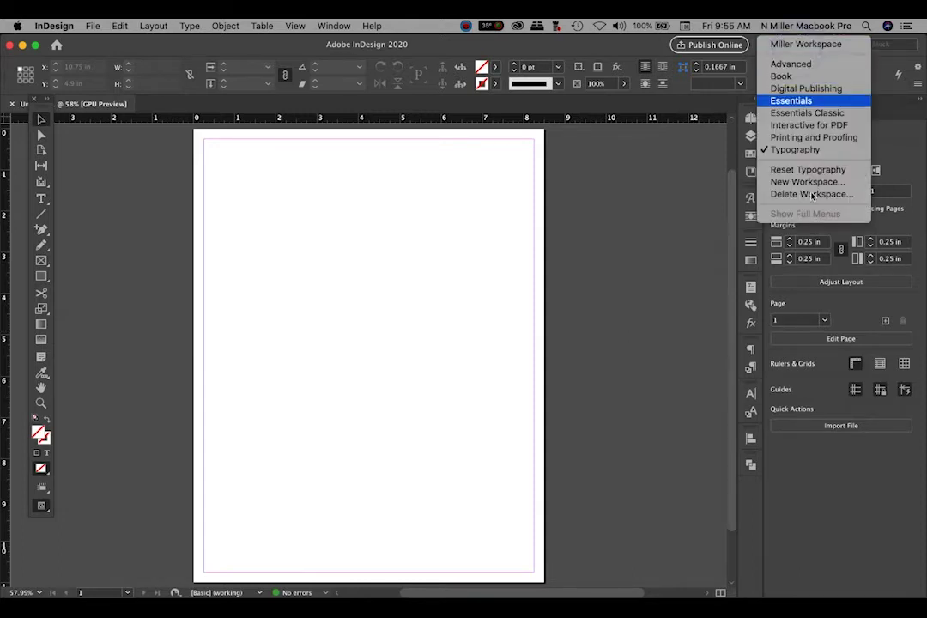
left_click(803, 103)
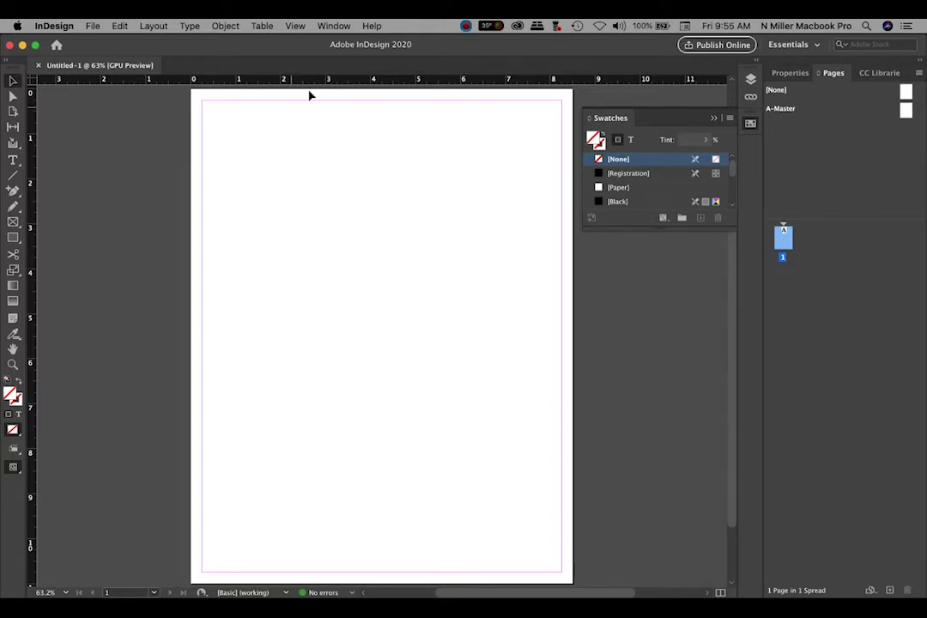
left_click(797, 44)
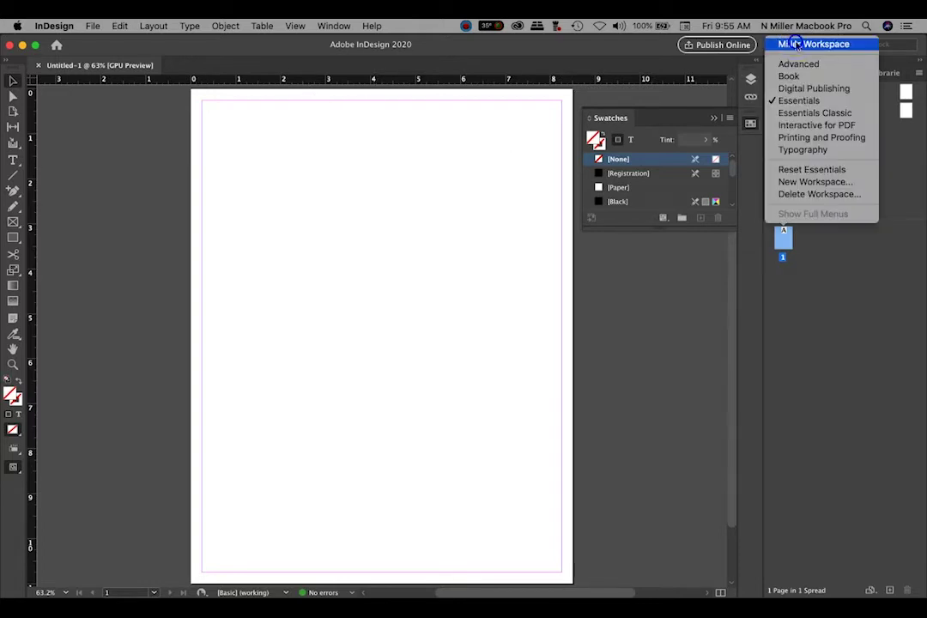
left_click(802, 150)
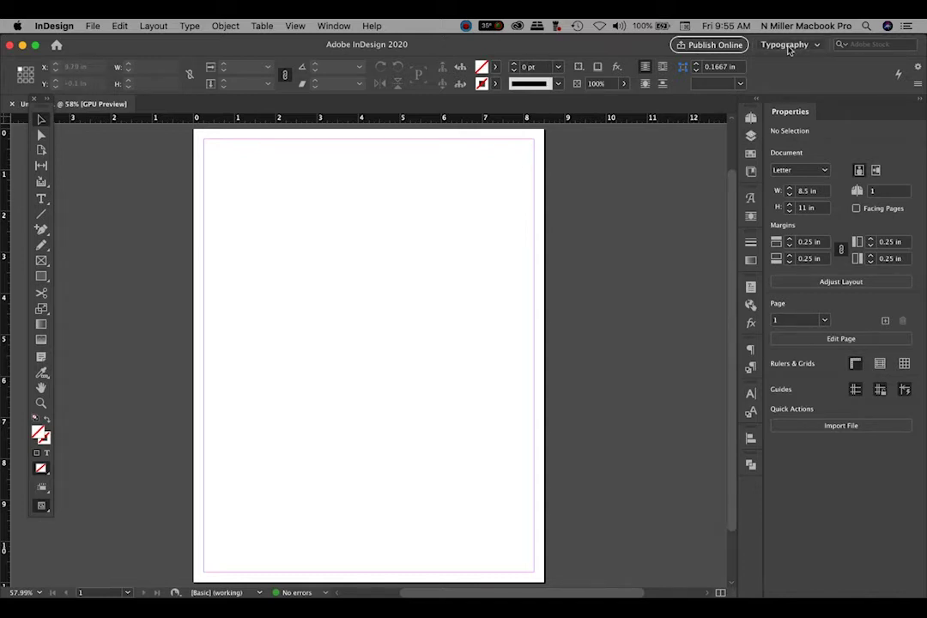
- Switch to the custom saved workspace and back to Typography
left_click(785, 43)
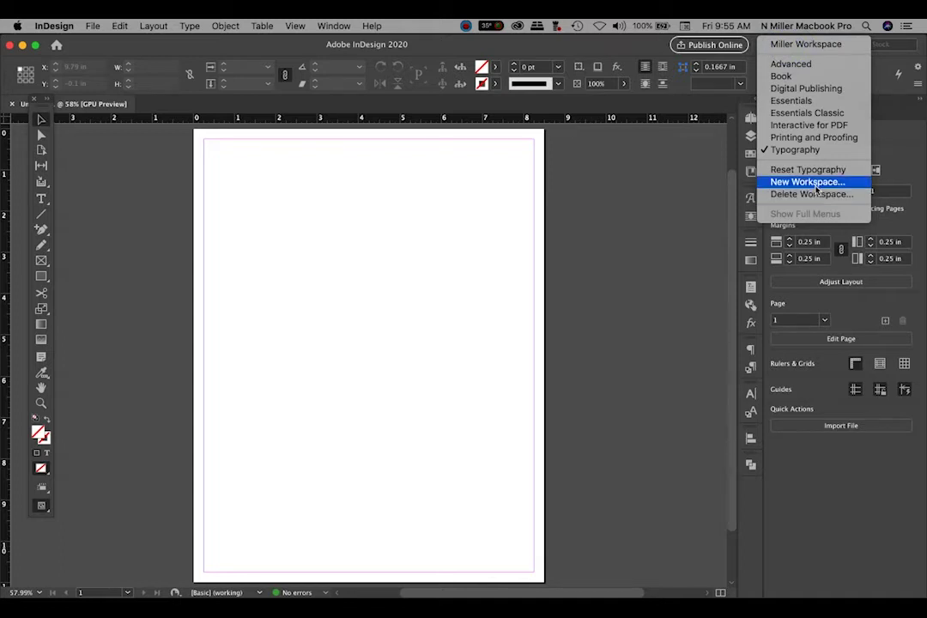
left_click(789, 43)
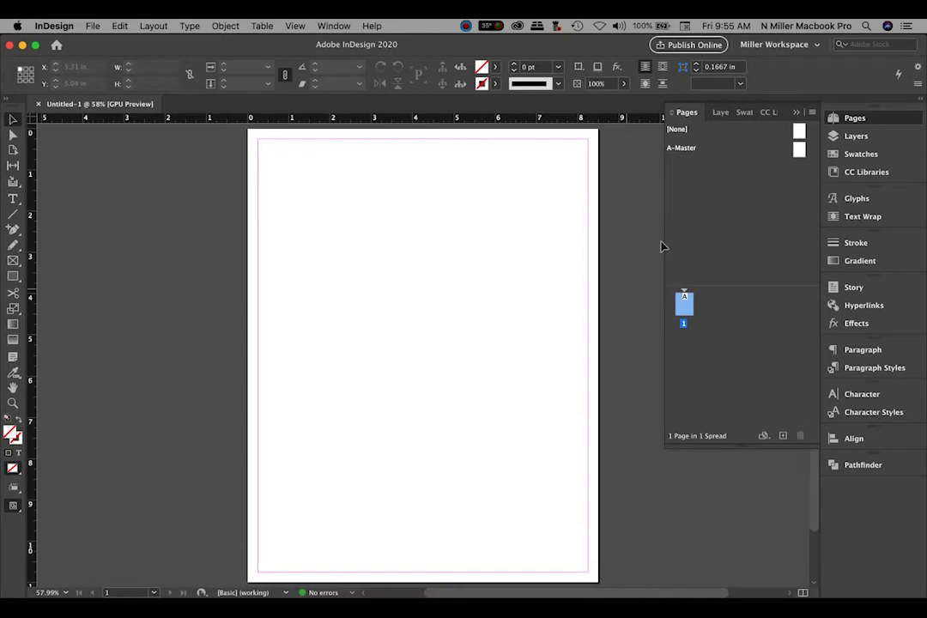
left_click(773, 43)
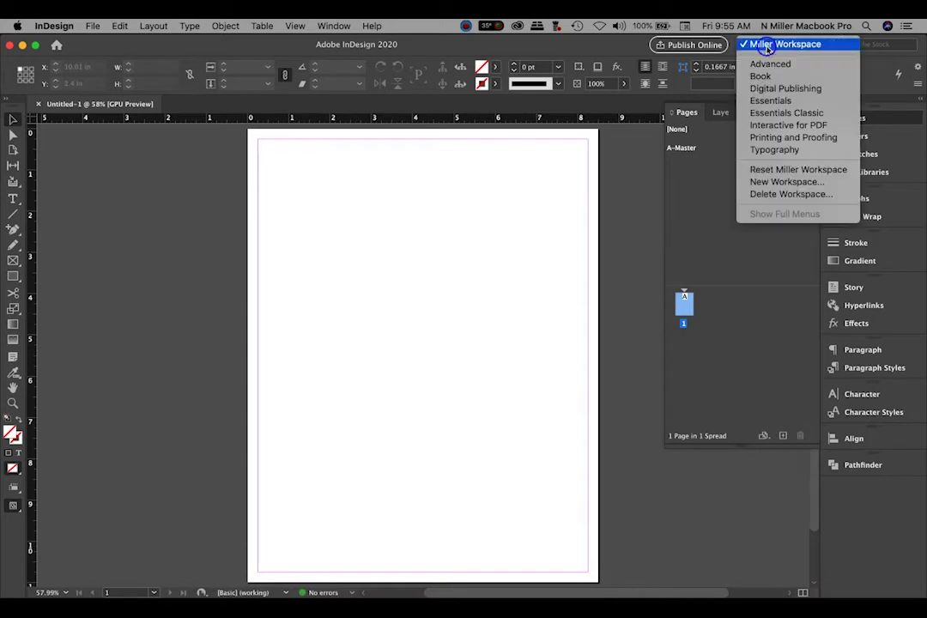
left_click(781, 149)
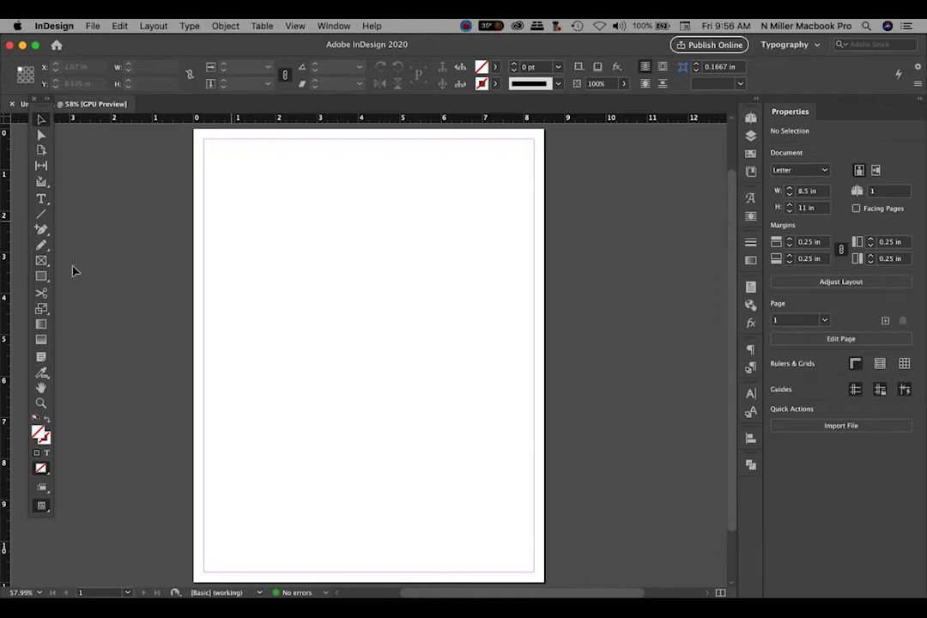
- Create a text frame about 8 in wide and 1.69 in tall at the page's top margins, containing the centred title "Storyboard Sheet"
left_click(42, 206)
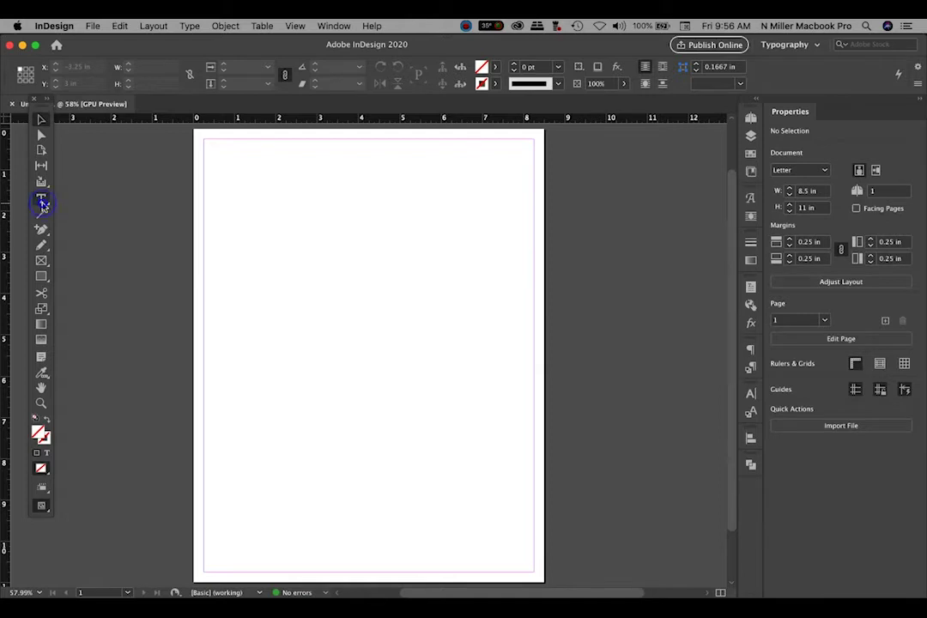
left_click(42, 204)
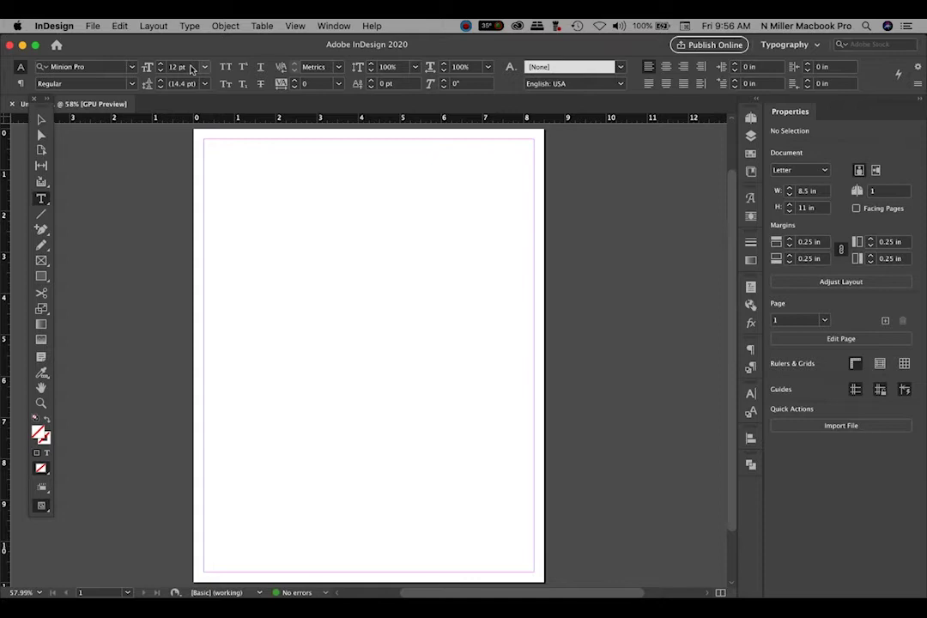
left_click_drag(203, 139, 531, 206)
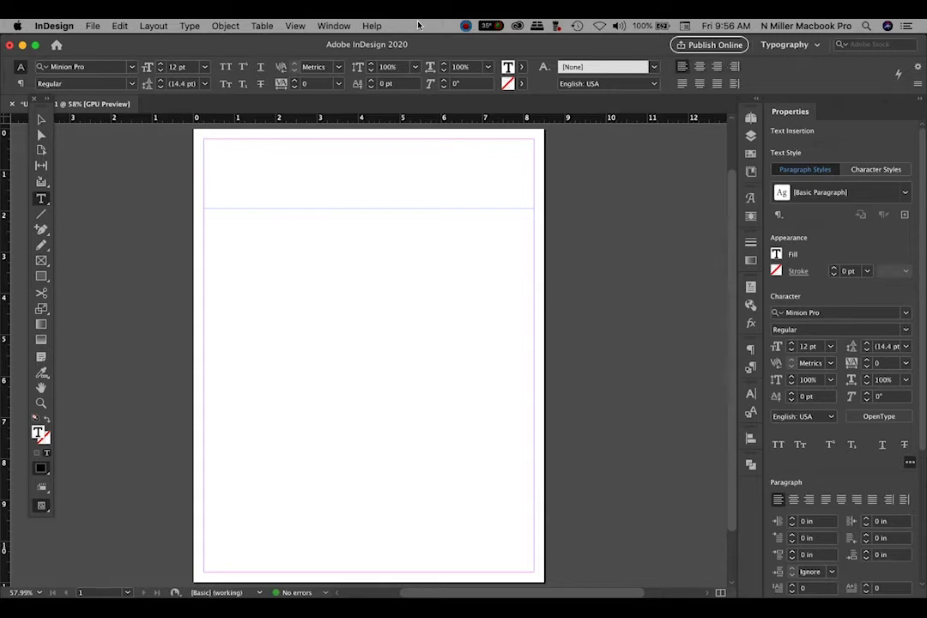
left_click(699, 66)
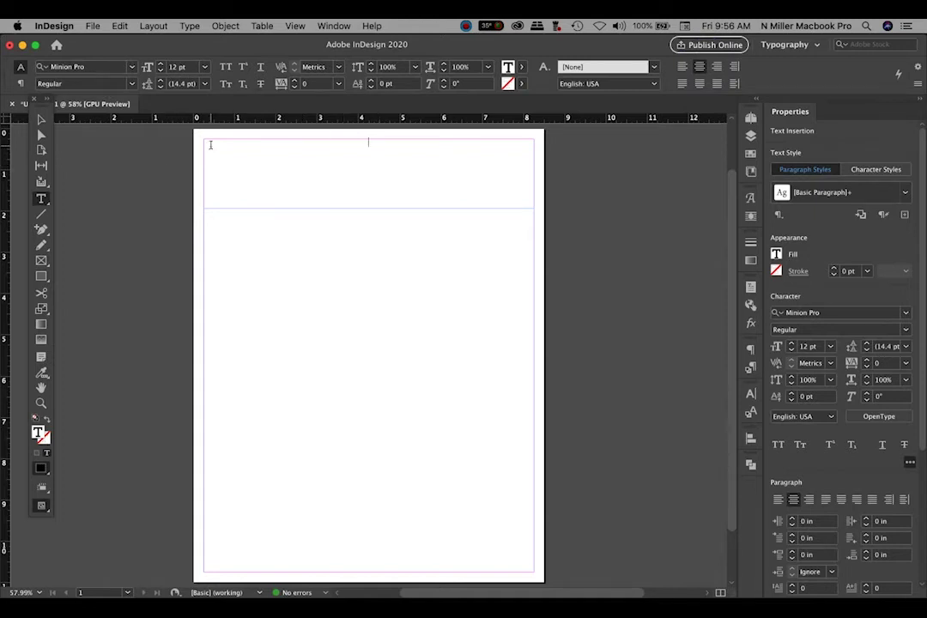
type("Storyboard Sheet")
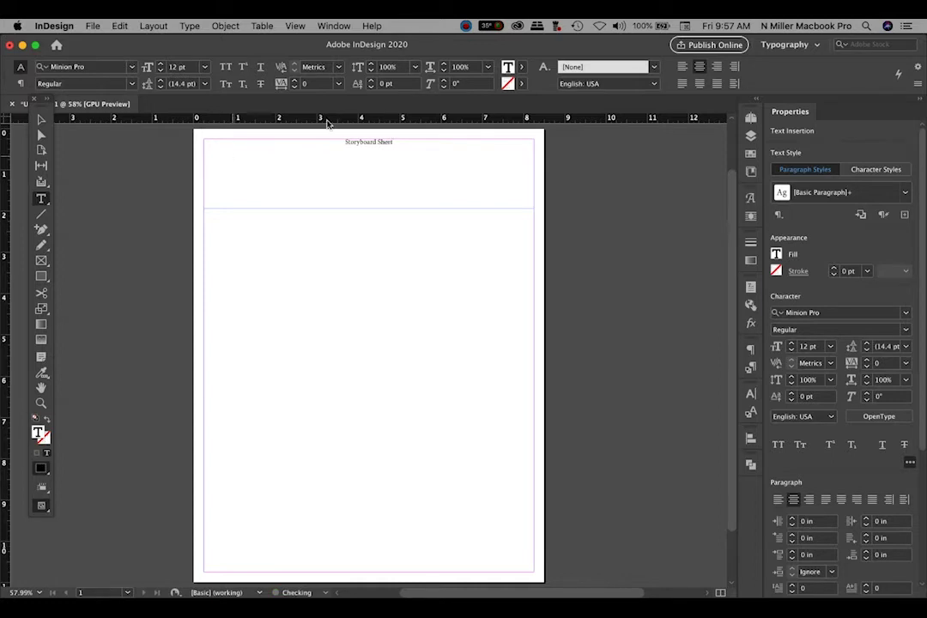
- Set the font size of the "Storyboard Sheet" title to 18 pt
triple_click(342, 141)
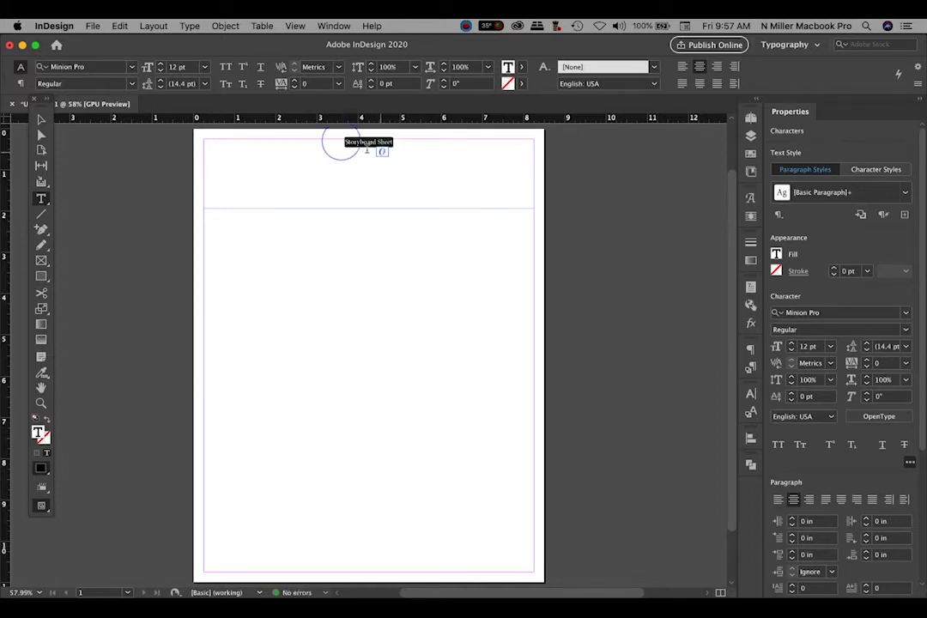
double_click(184, 68)
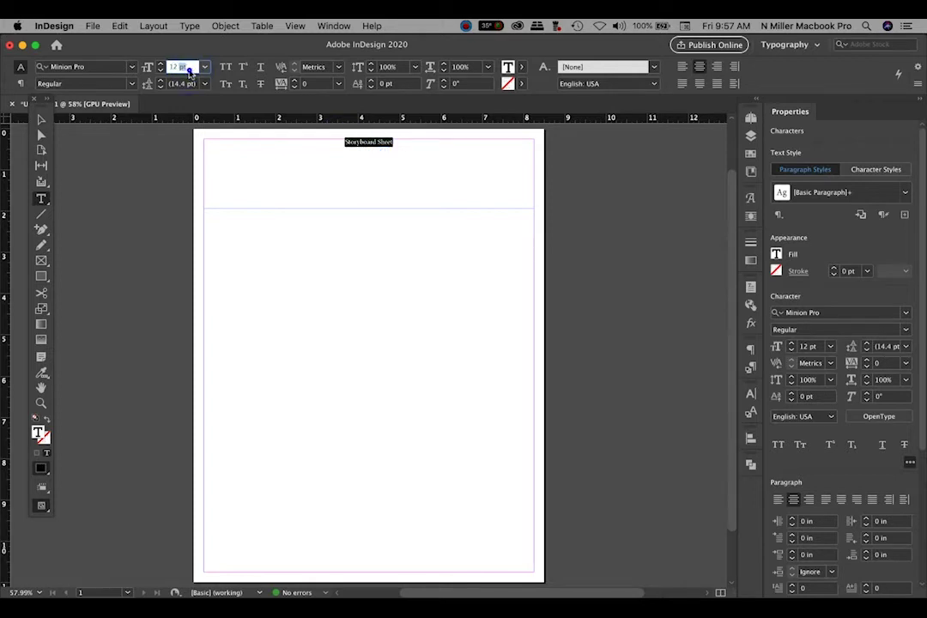
left_click(204, 67)
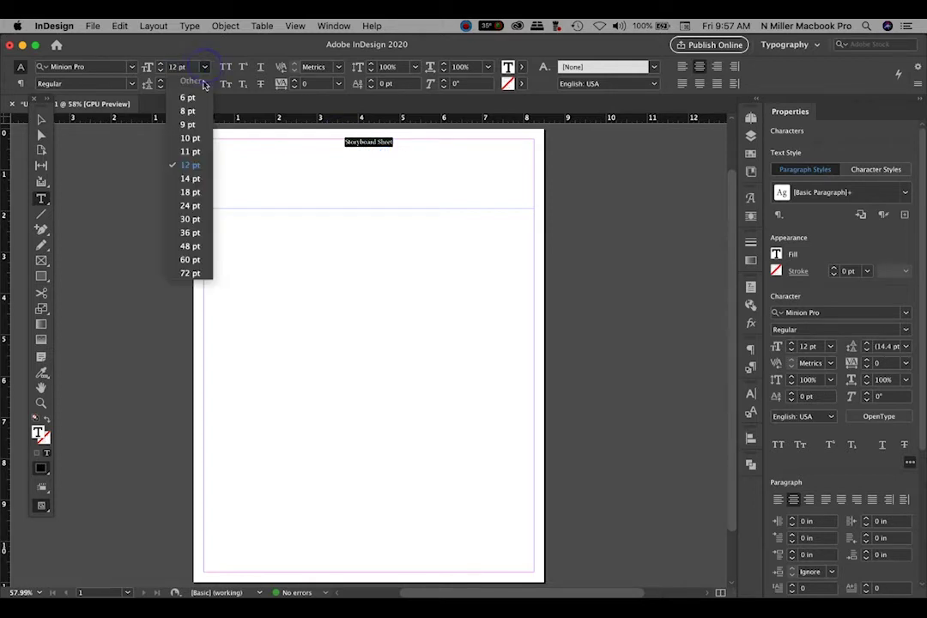
left_click(202, 194)
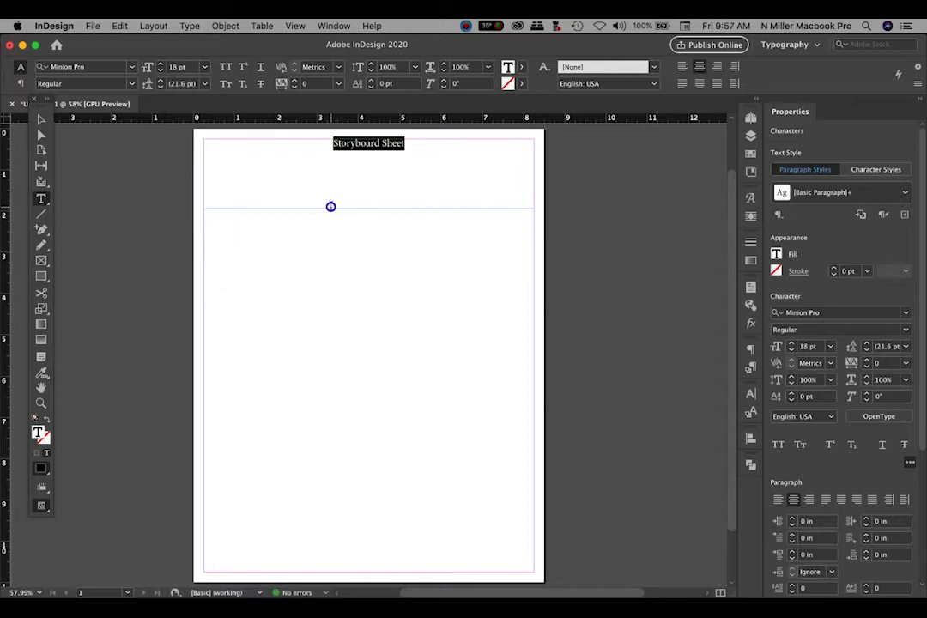
left_click(330, 207)
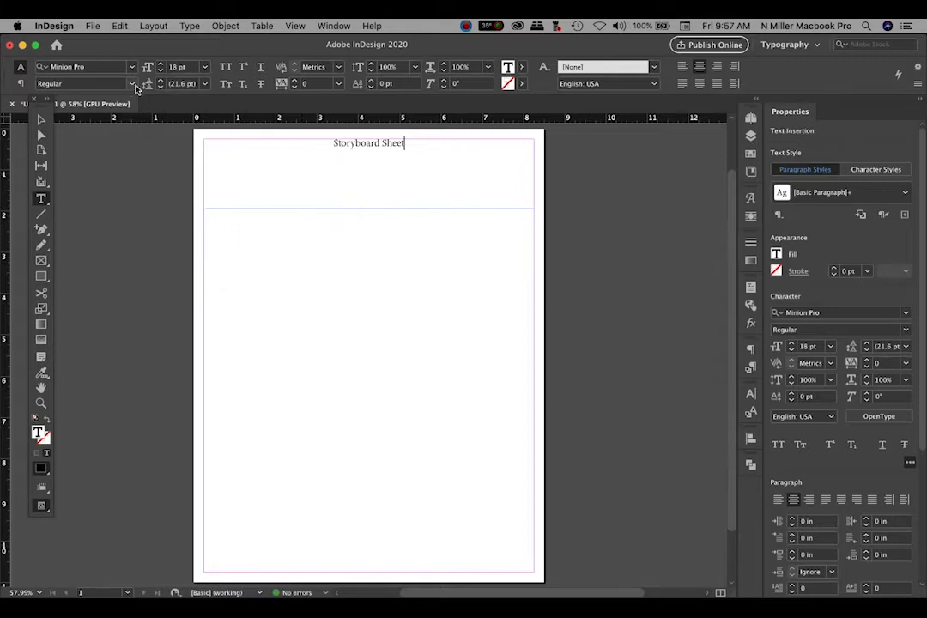
triple_click(337, 146)
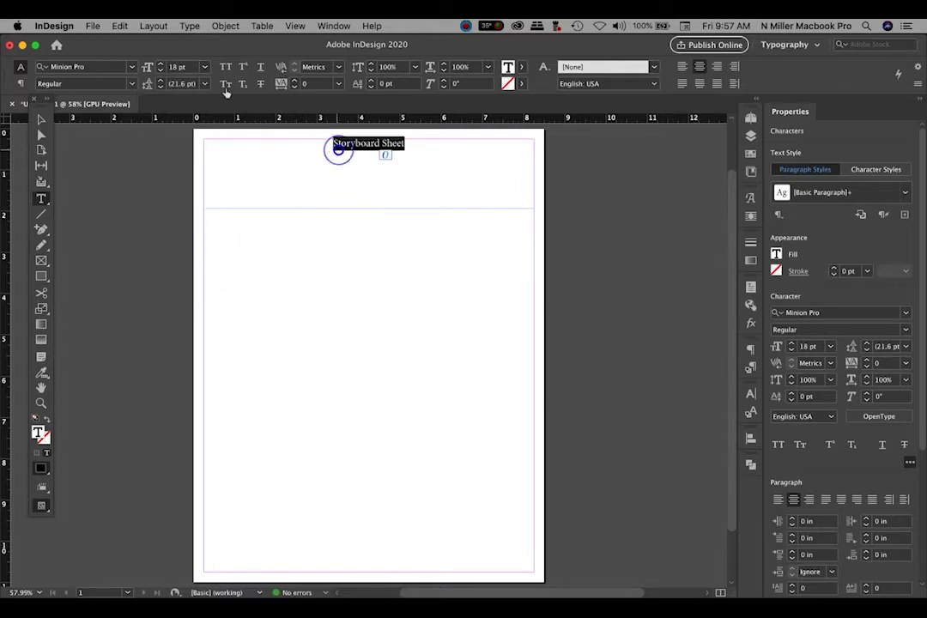
left_click(131, 83)
left_click(129, 89)
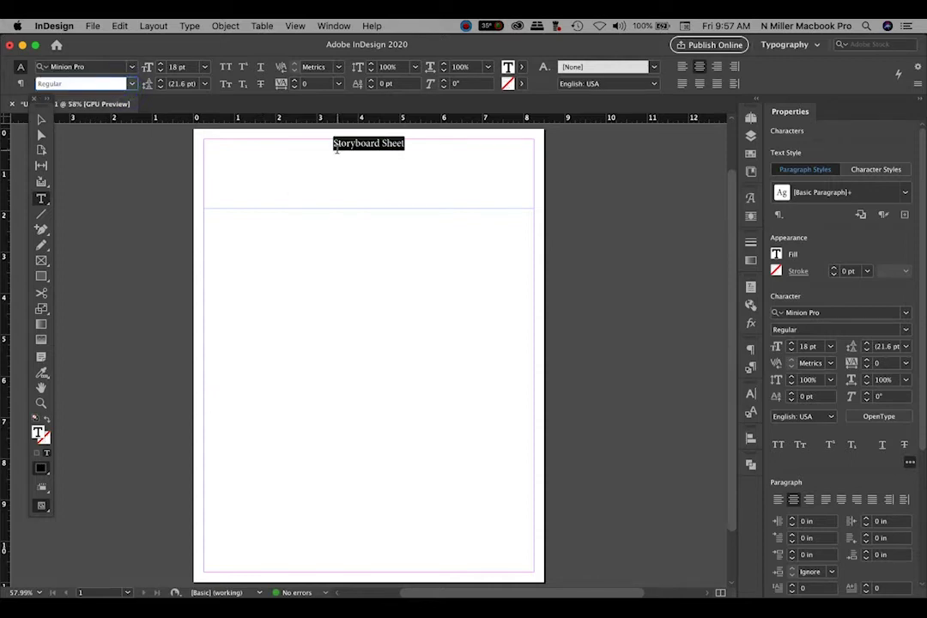
- Shorten the title's text frame from its lower edge to about 0.39 in tall and deselect it
left_click(41, 119)
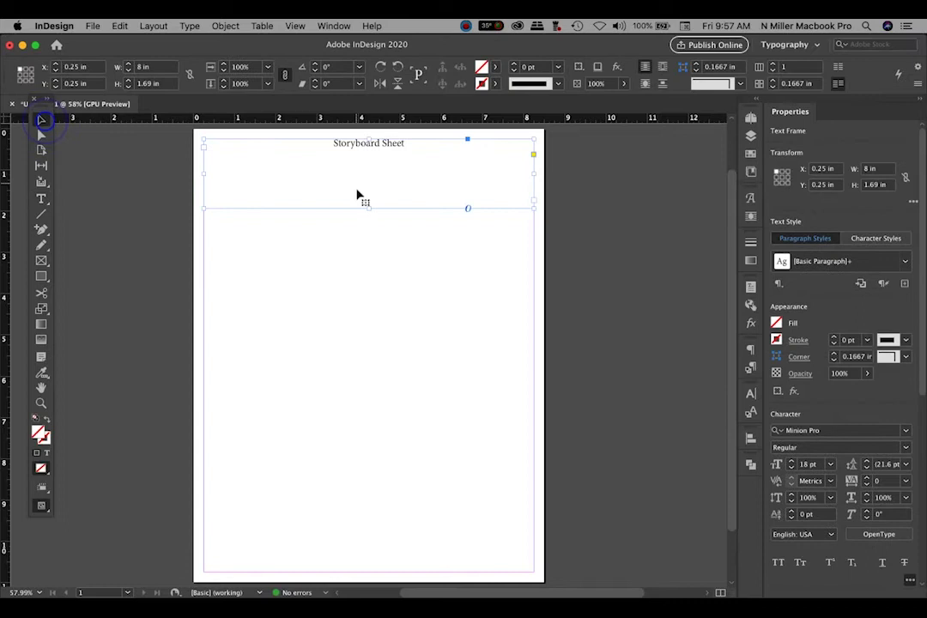
left_click_drag(368, 209, 366, 155)
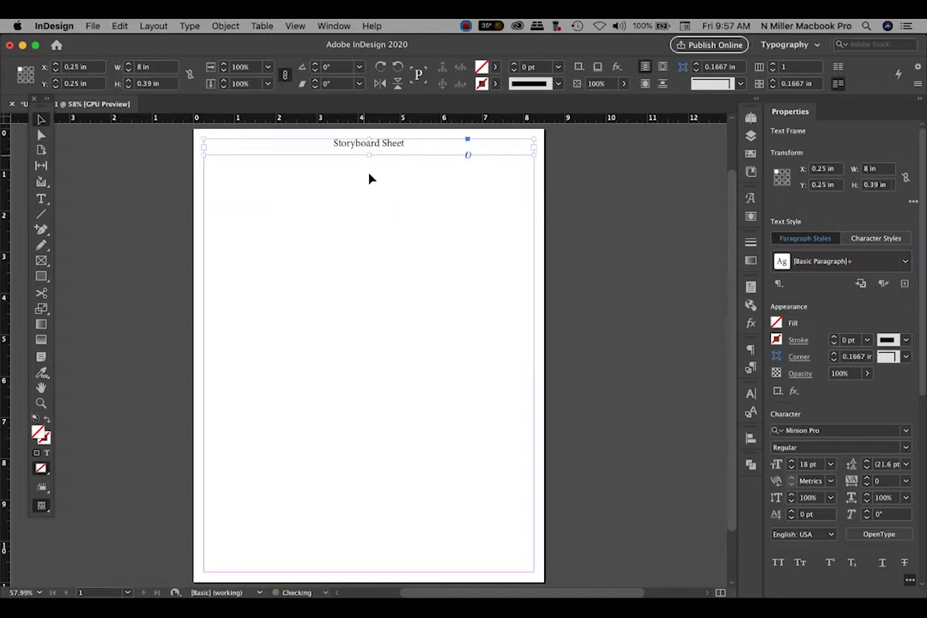
left_click(332, 504)
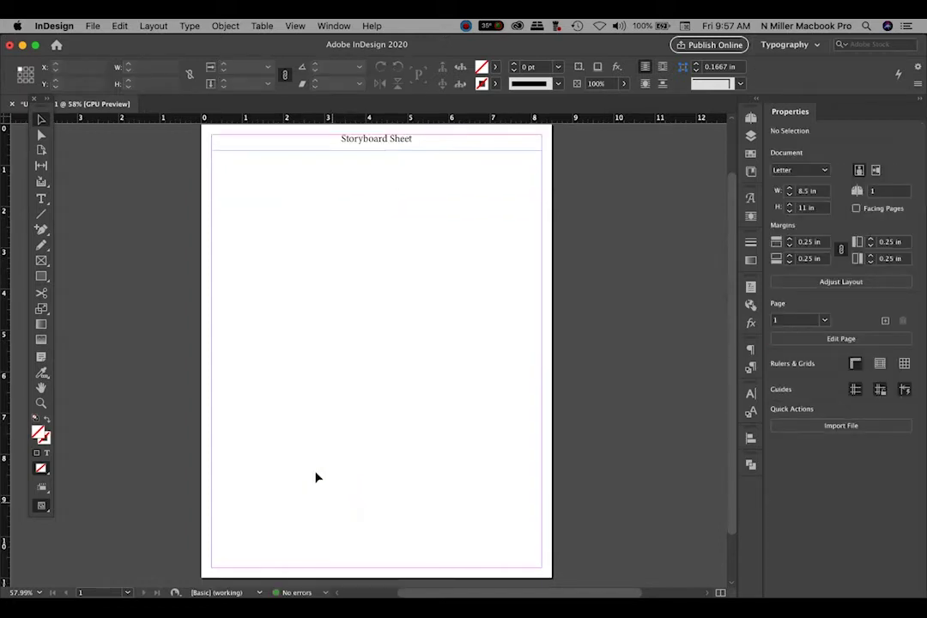
- Save the document to the Desktop as StoryboardSheet in InDesign 2020 document format
left_click(93, 26)
left_click(129, 122)
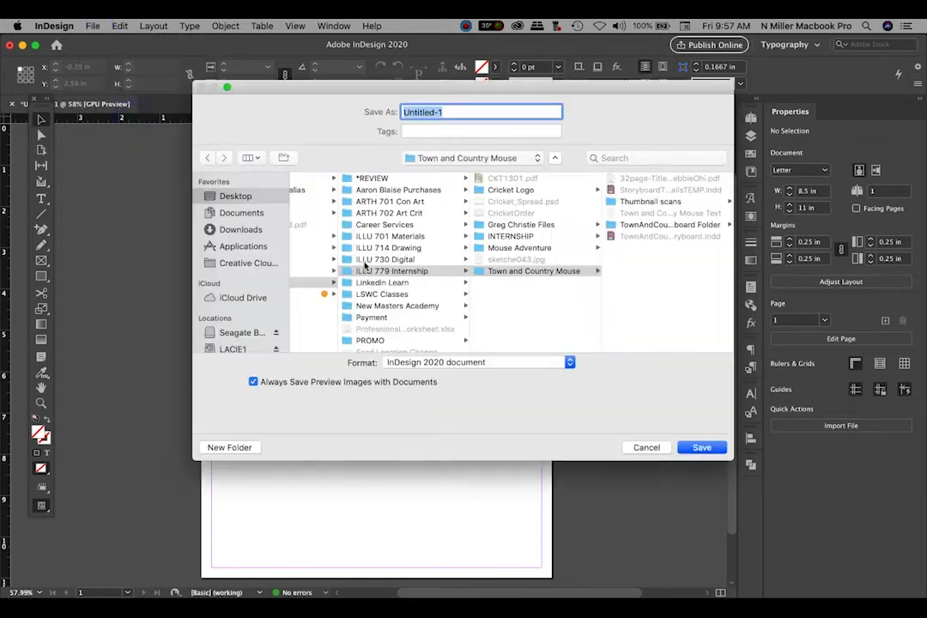
left_click(230, 195)
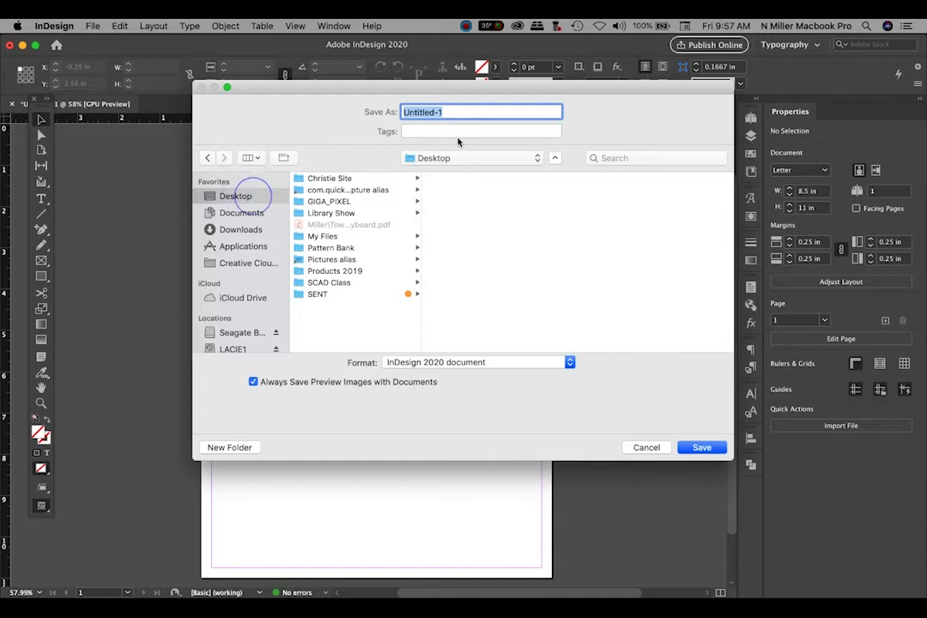
type("Sto")
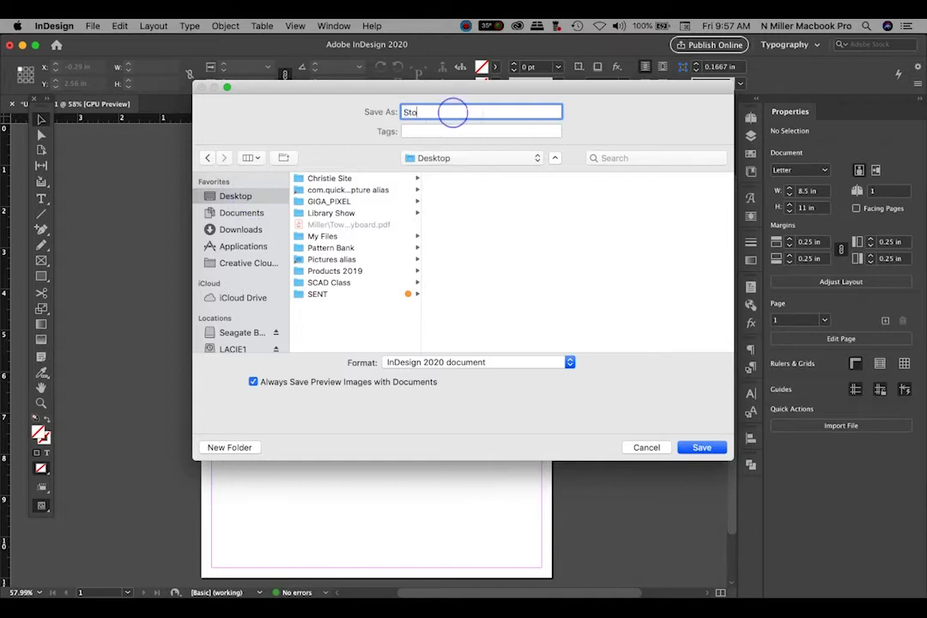
type("ryboardSheet")
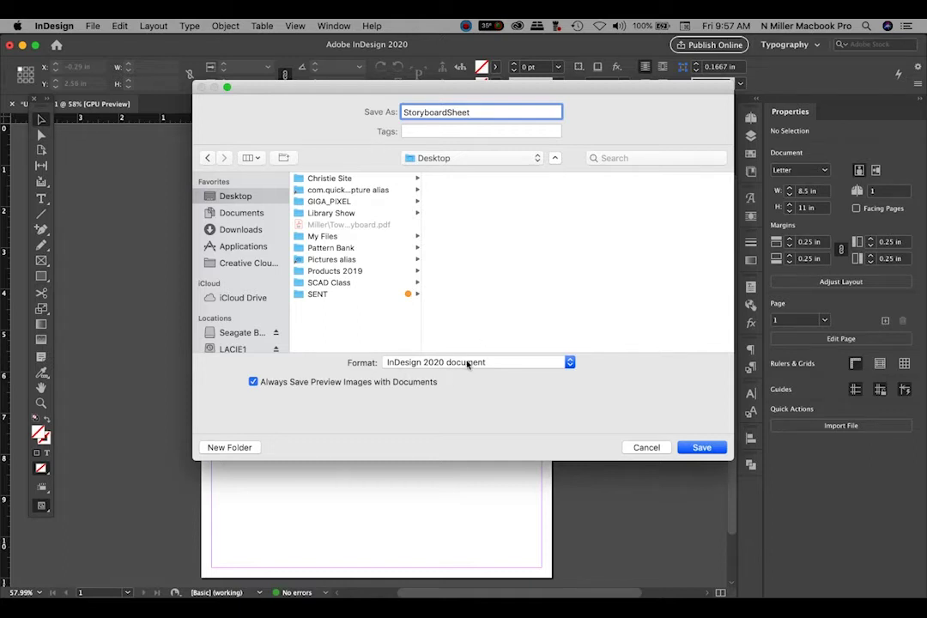
left_click(470, 364)
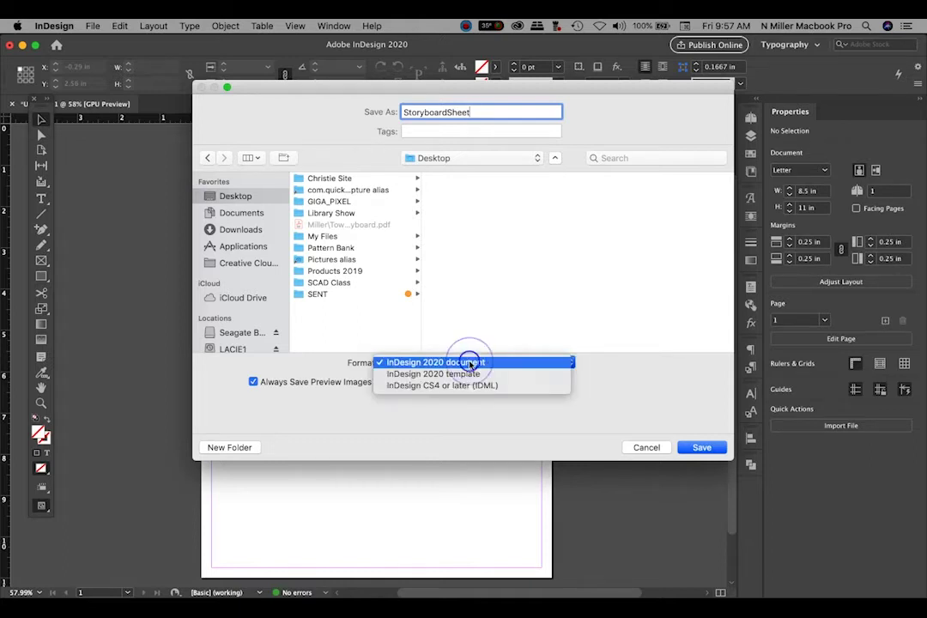
left_click(492, 362)
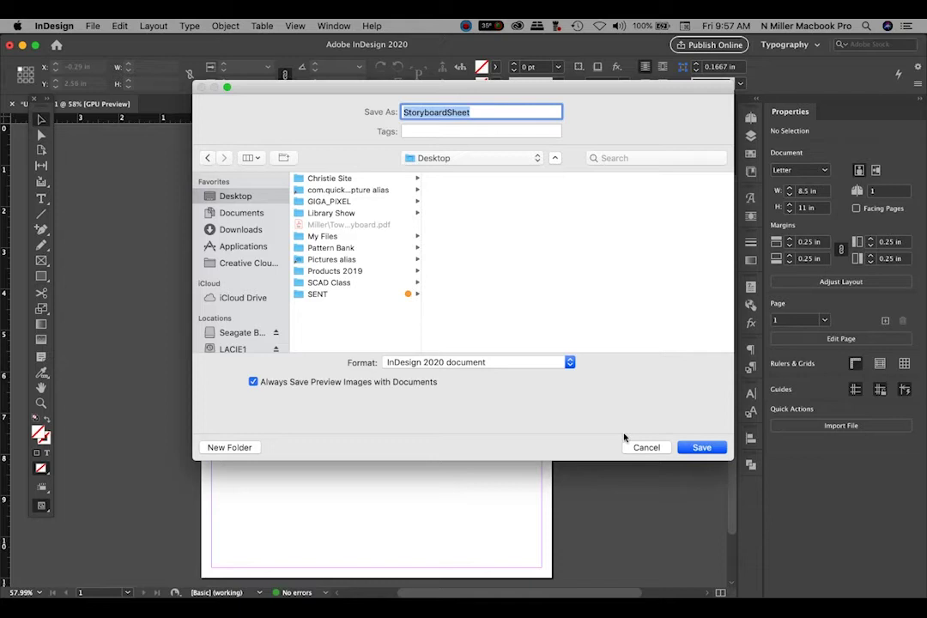
left_click(702, 447)
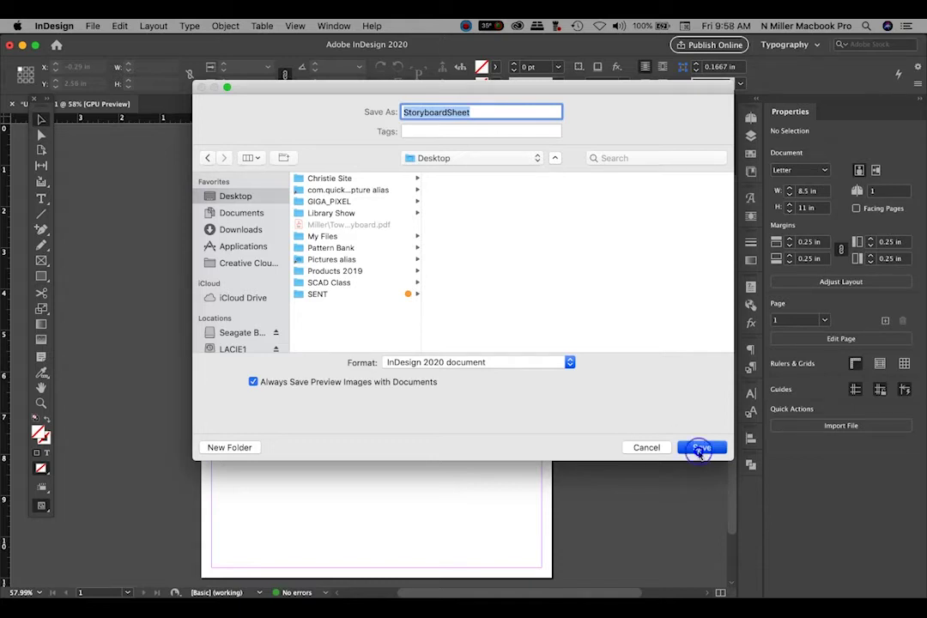
- Draw a row of three equal rectangle frames below the title, about 8 in wide overall and 1.5 in tall, spanning the margins
left_click_drag(515, 269, 521, 280)
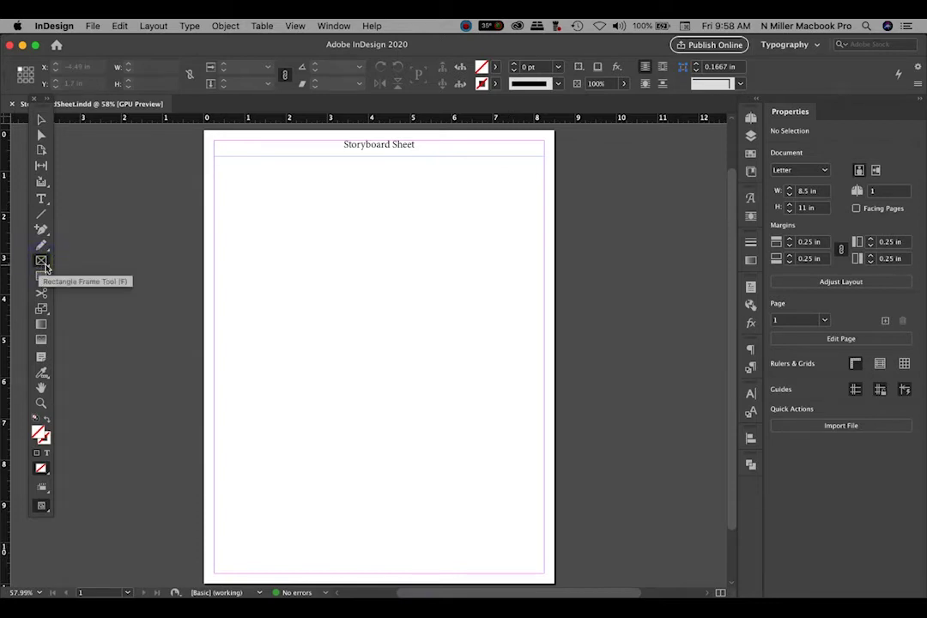
left_click(43, 262)
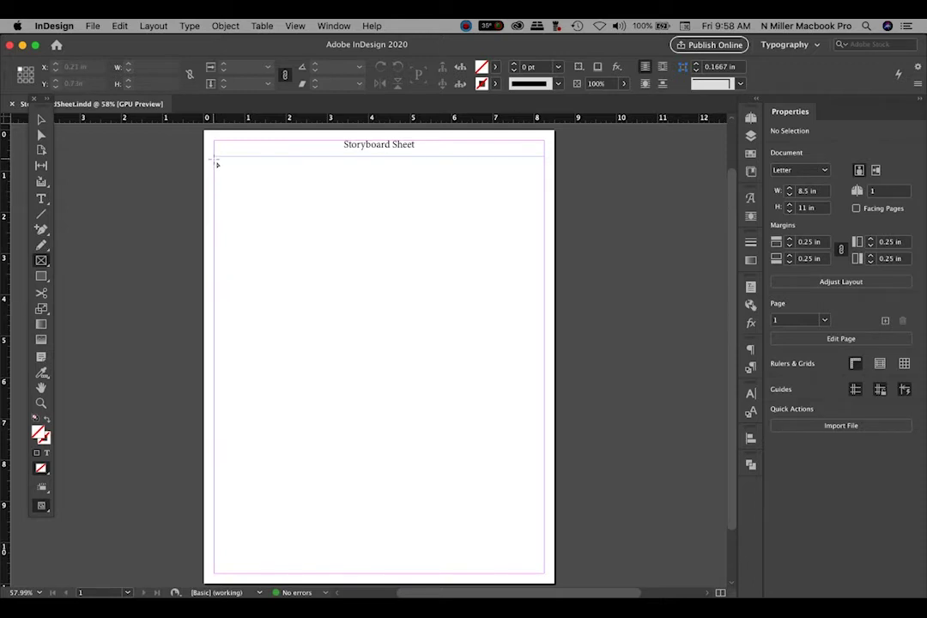
left_click_drag(217, 164, 335, 230)
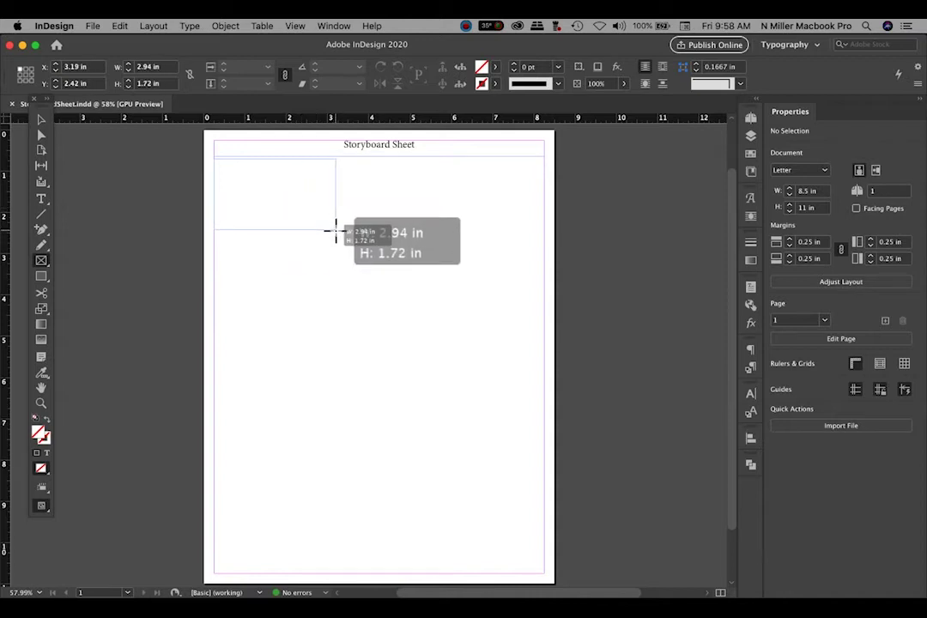
key("Right")
left_click_drag(336, 230, 543, 222)
key("Right")
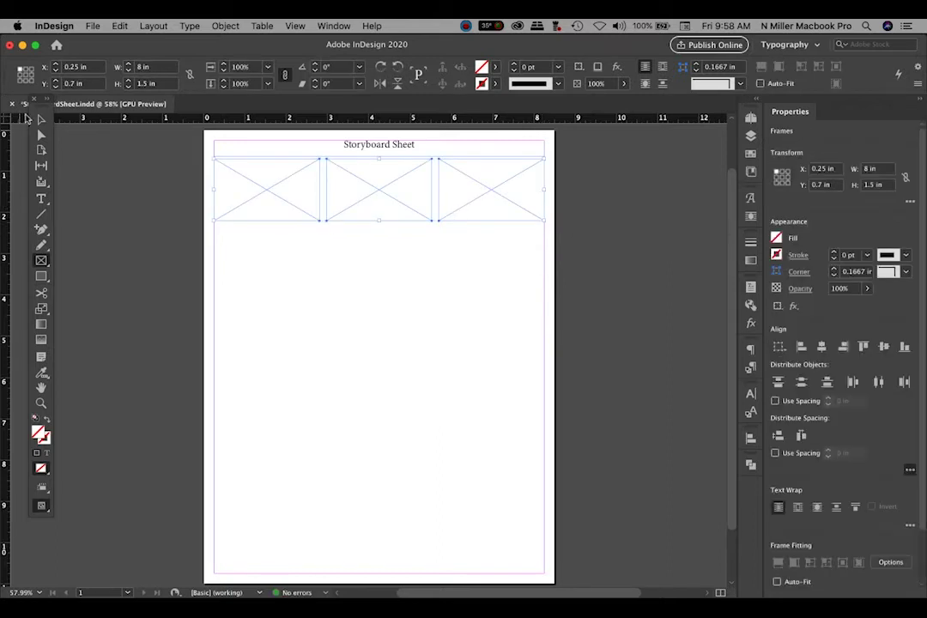
left_click(41, 119)
left_click(334, 282)
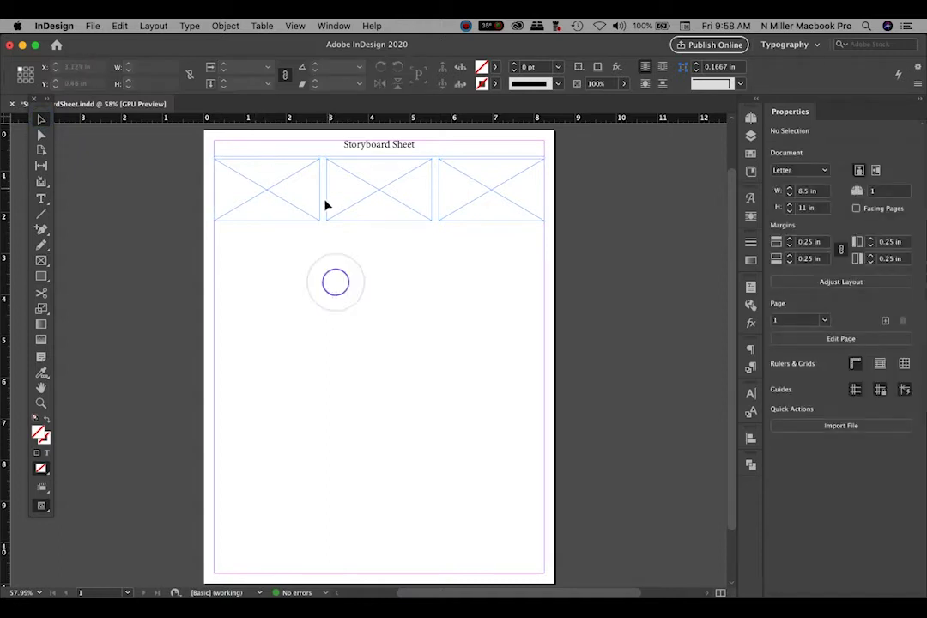
- Select all three rectangle frames and give them a [Black] stroke
left_click_drag(598, 249, 286, 196)
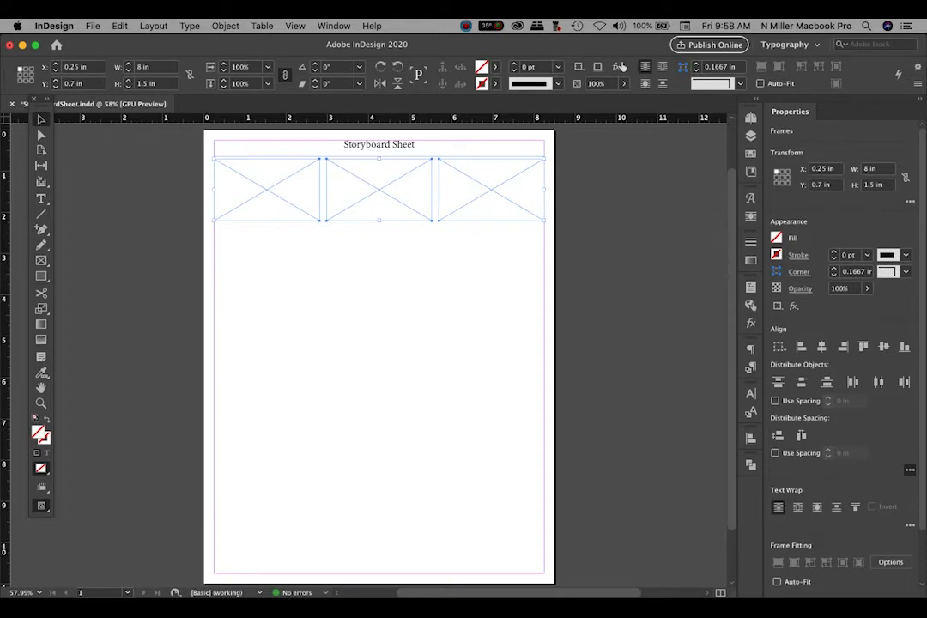
left_click(499, 74)
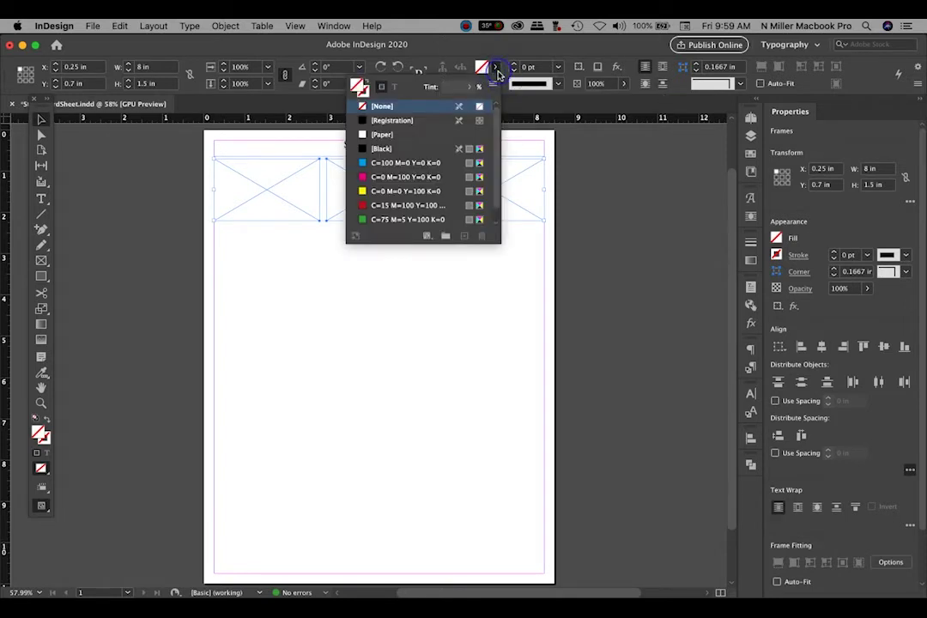
left_click(498, 75)
left_click(496, 84)
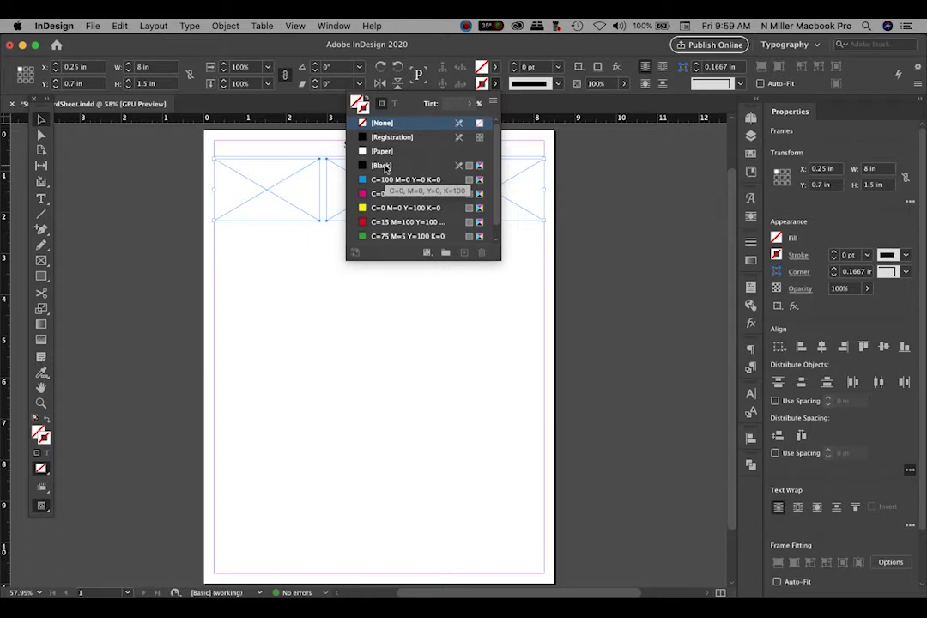
left_click(383, 165)
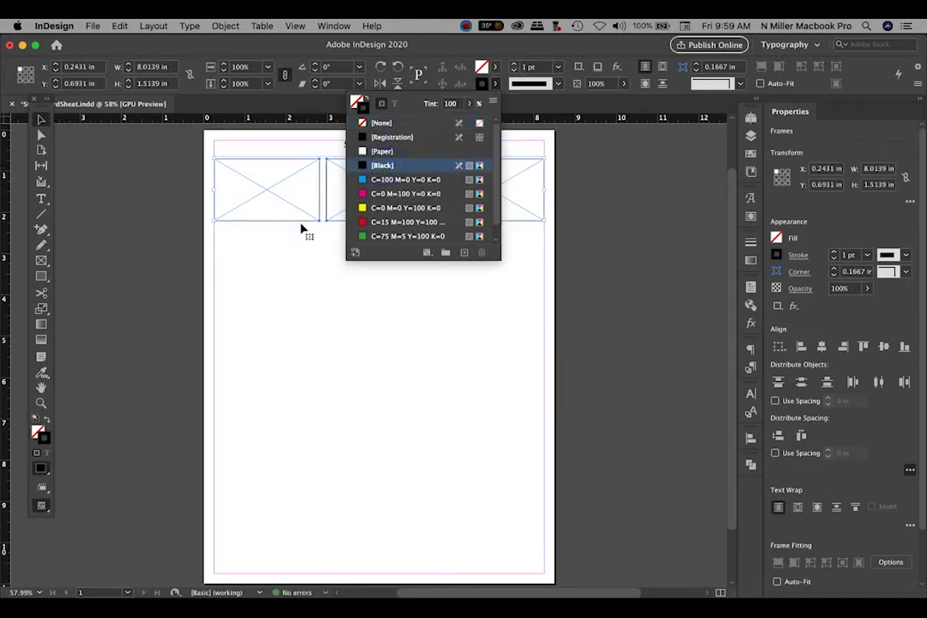
- Set the three selected frames' stroke to a 0.5 pt Solid line and deselect them
left_click(537, 67)
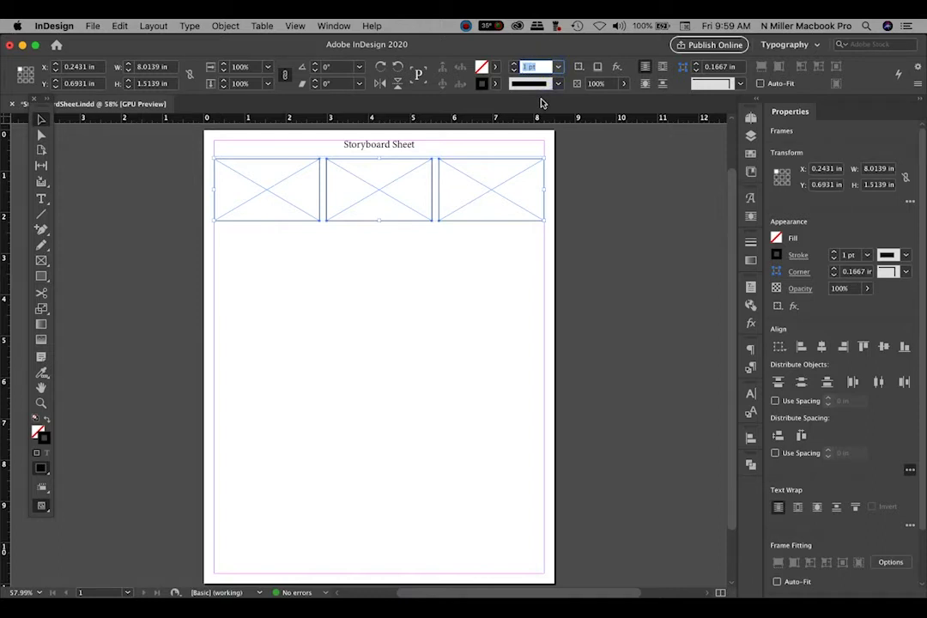
type("5")
left_click(559, 86)
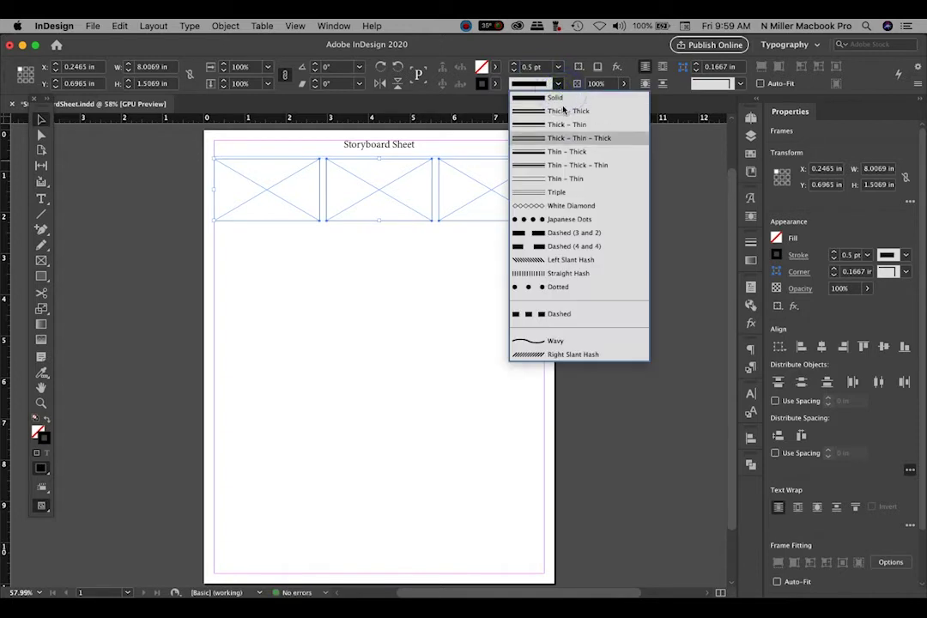
left_click(560, 97)
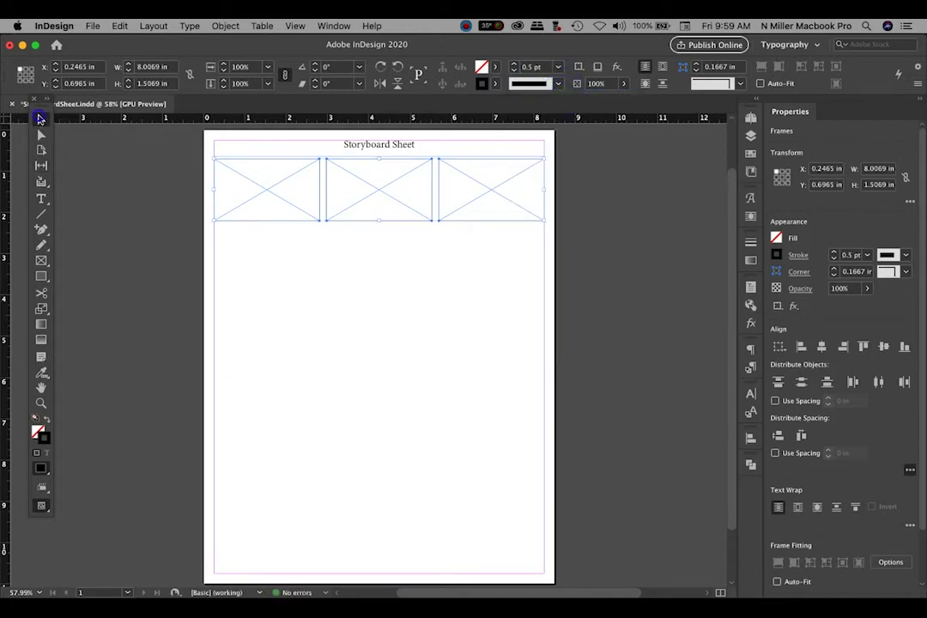
left_click(366, 318)
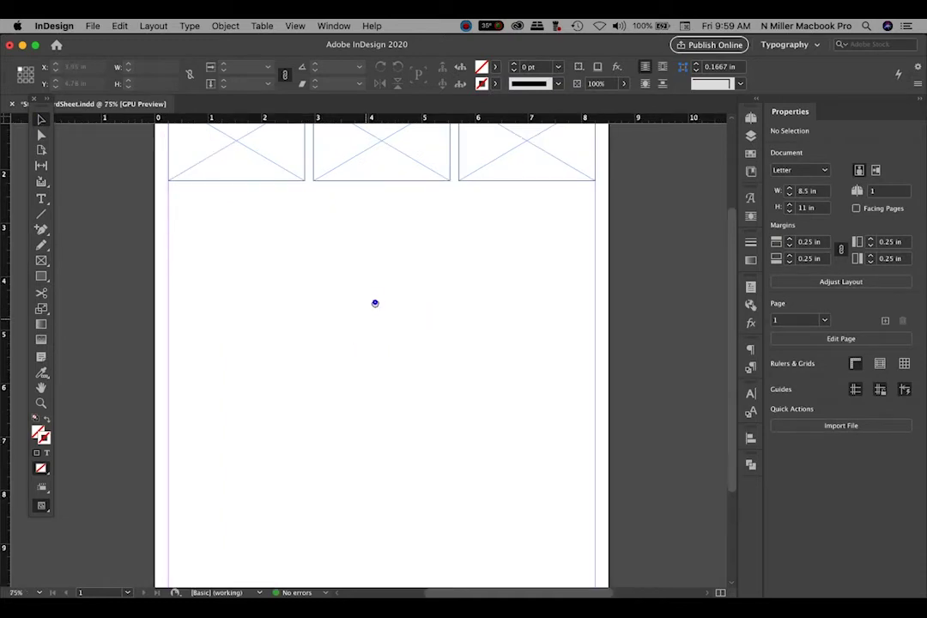
- Draw a vertical line down the middle of the first frame and extend it to the frame's full height of about 1.5 in
left_click_drag(374, 304, 391, 378)
left_click(304, 252)
left_click(311, 309)
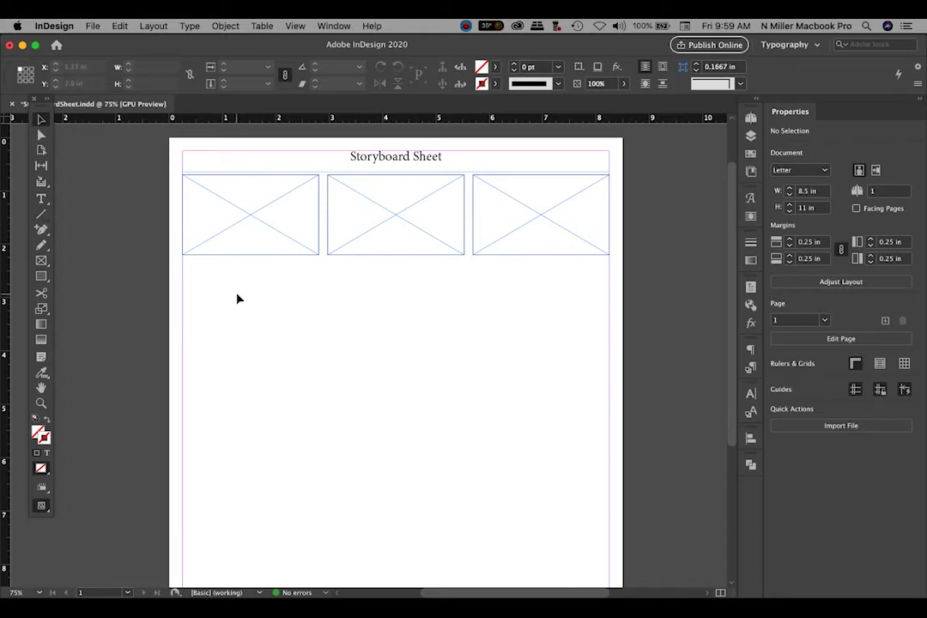
left_click(41, 214)
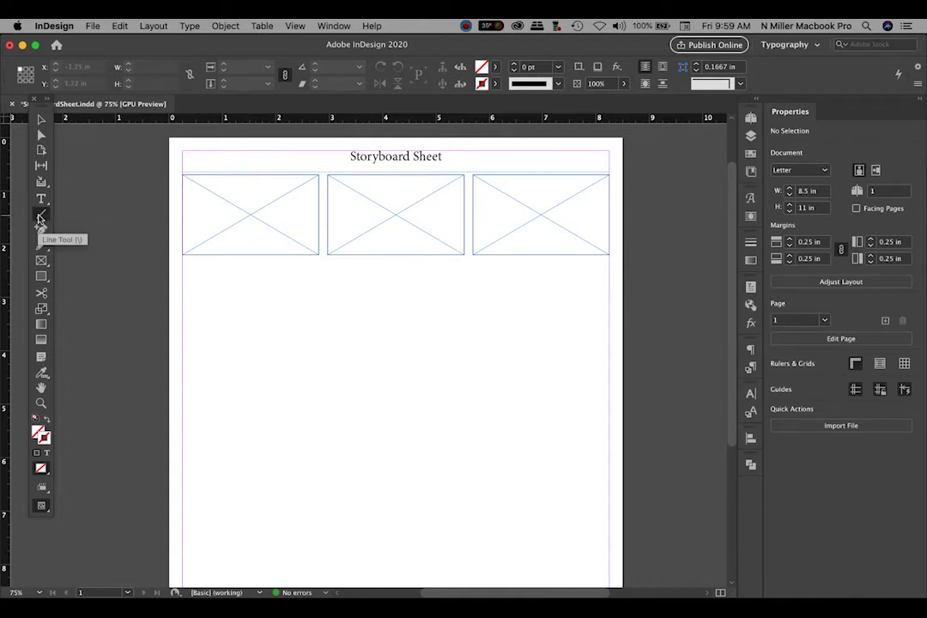
left_click_drag(254, 178, 251, 250)
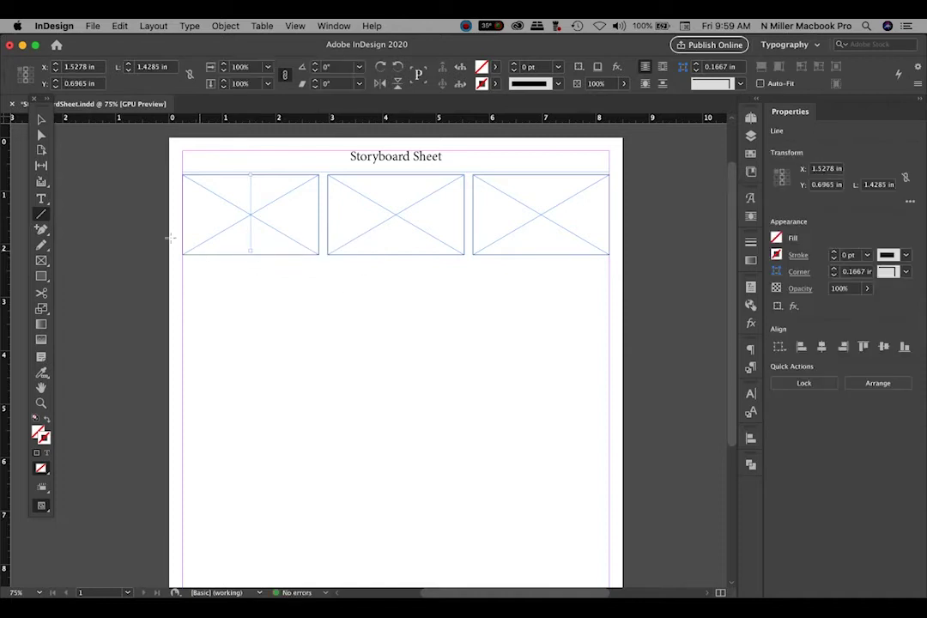
left_click(40, 119)
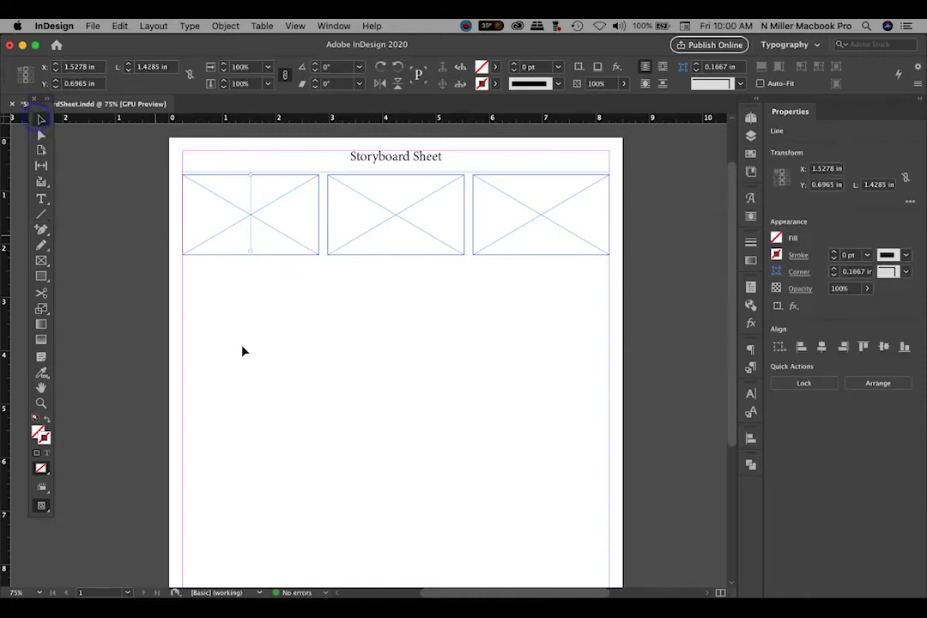
left_click(41, 402)
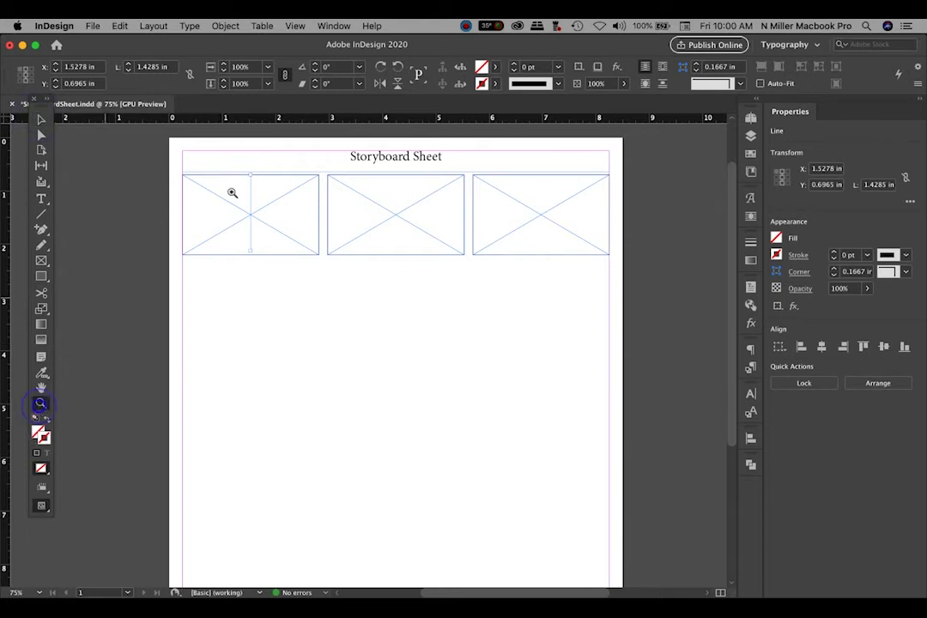
left_click(254, 208)
left_click(41, 121)
left_click_drag(362, 369, 366, 375)
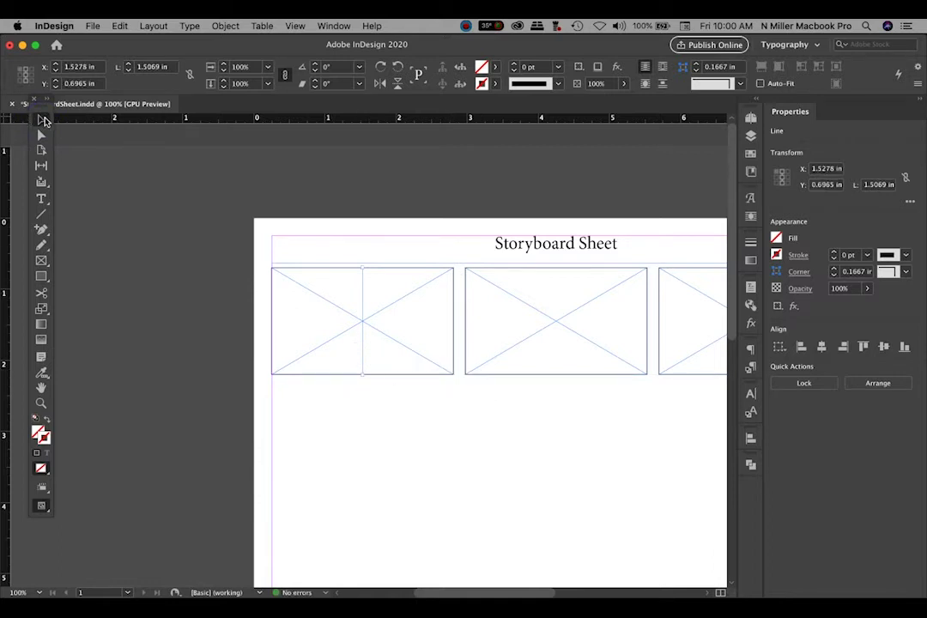
- Give the vertical line a [Black] stroke with a weight of 0.5 pt and deselect it
left_click(494, 83)
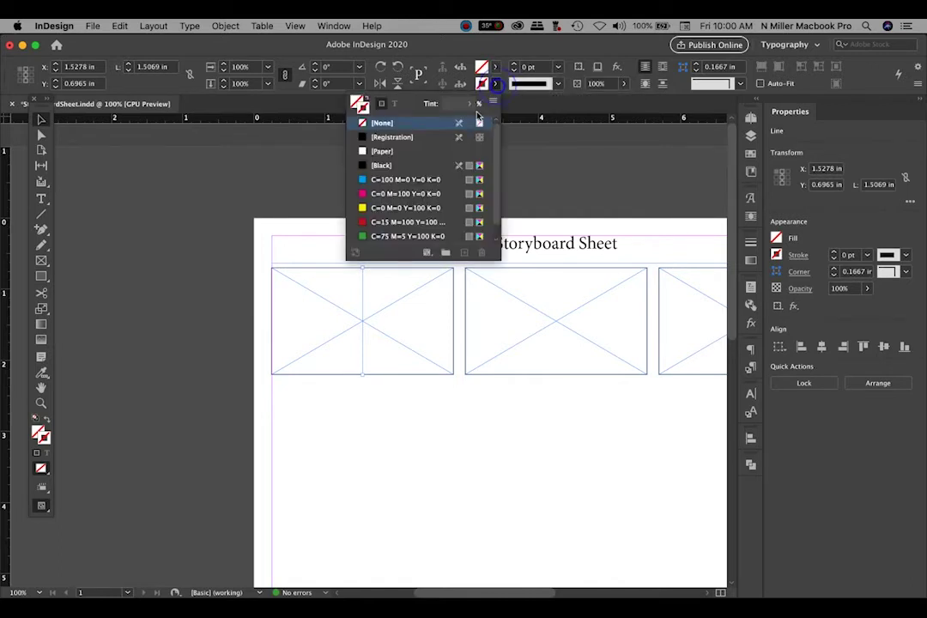
left_click(382, 165)
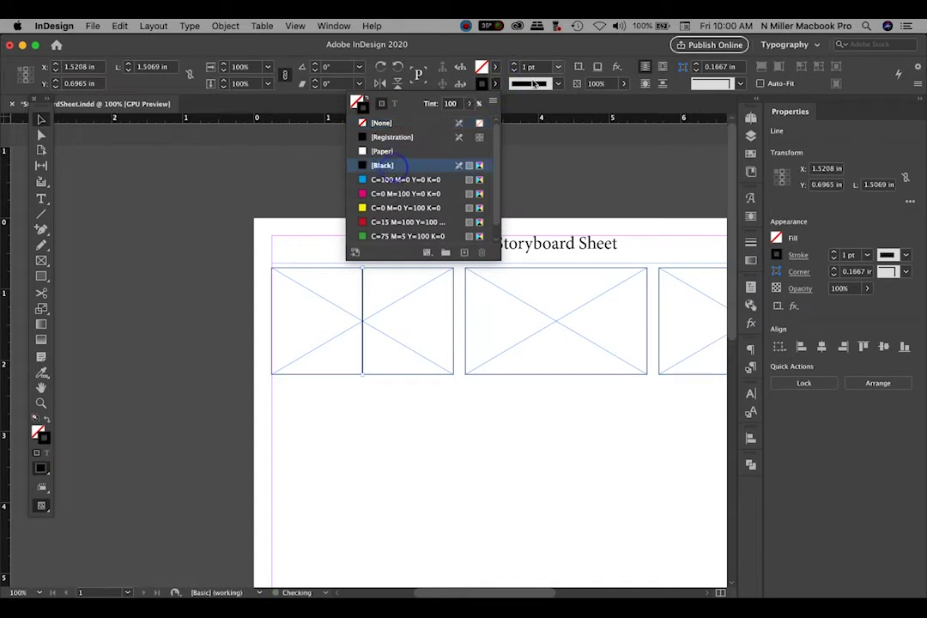
left_click(534, 66)
type("5")
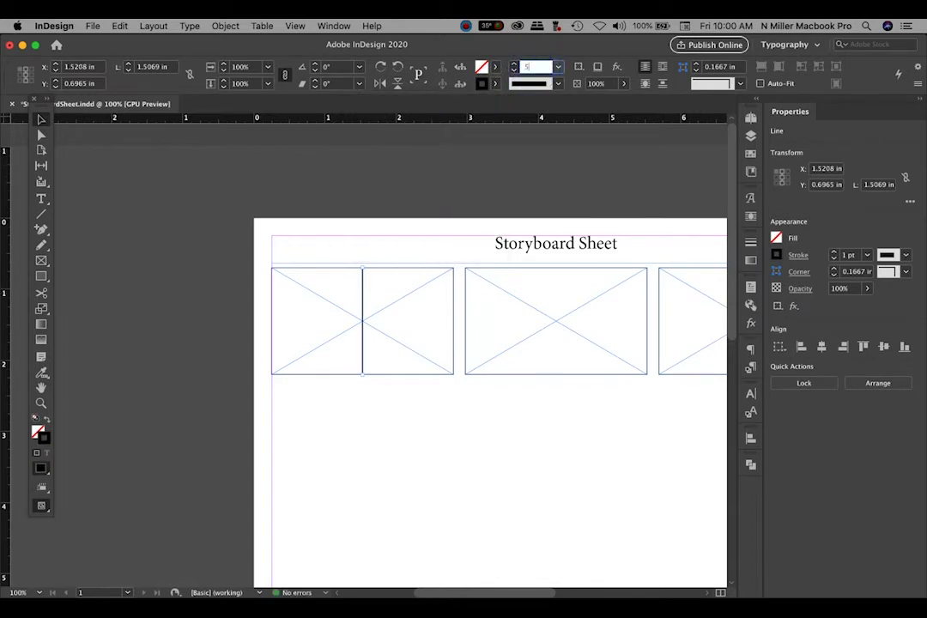
key("Return")
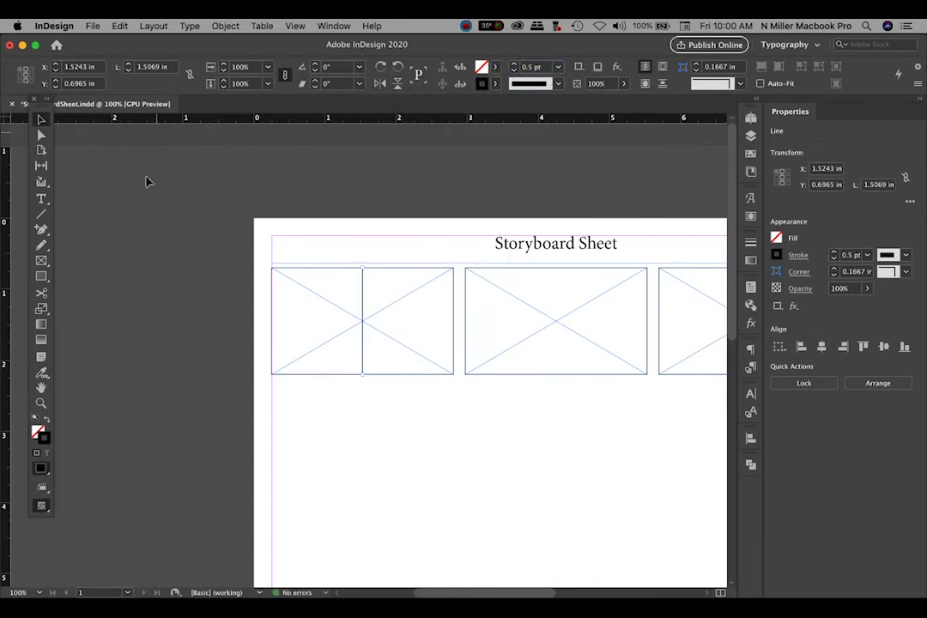
left_click(145, 178)
- Duplicate the divider line into the second and third frames, centering each copy and fitting it to the frame's height
scroll(472, 382, "right", 3)
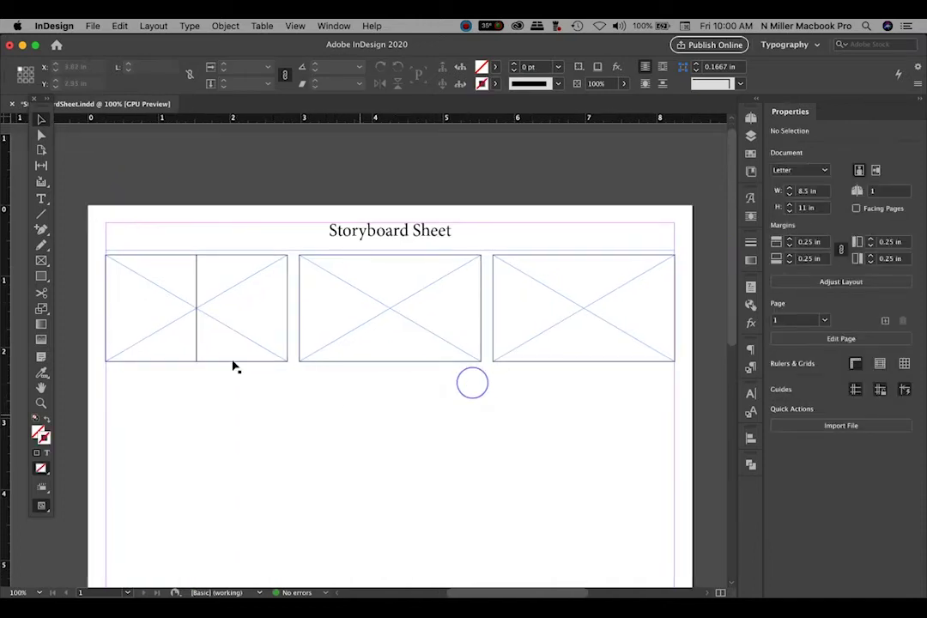
left_click(196, 332)
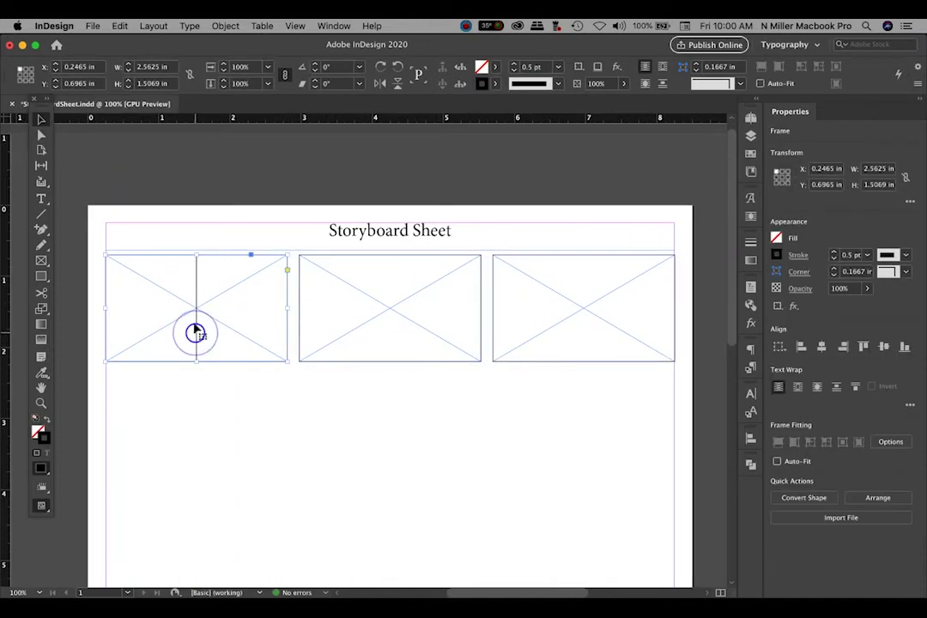
left_click(232, 437)
left_click(196, 330)
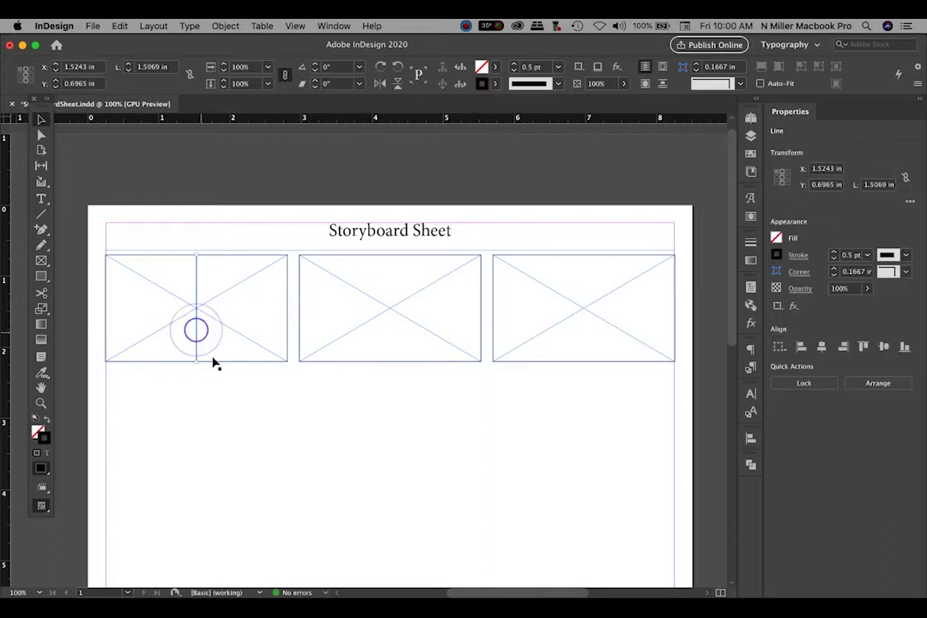
left_click(41, 120)
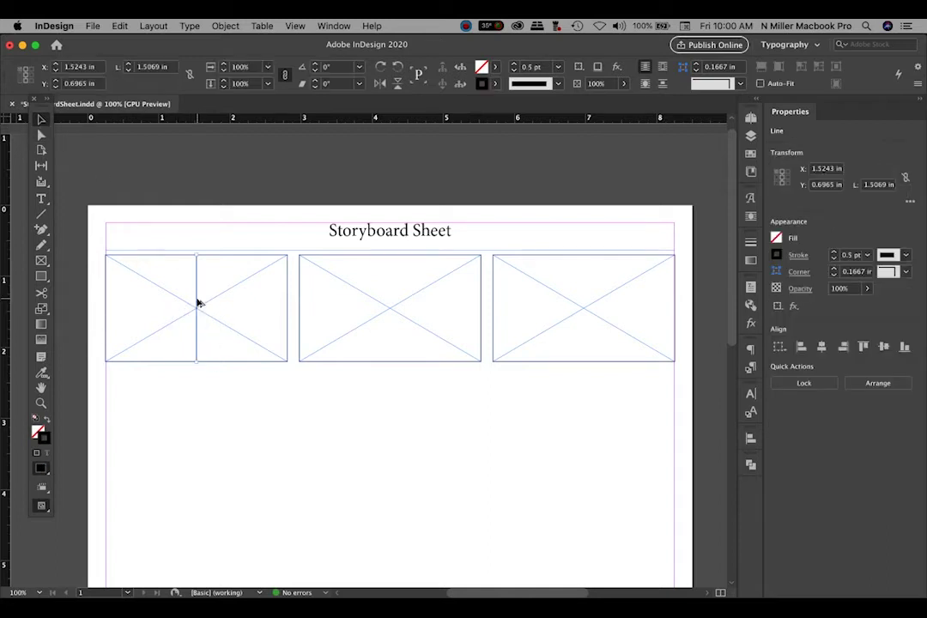
left_click_drag(198, 292, 390, 288)
left_click(392, 291)
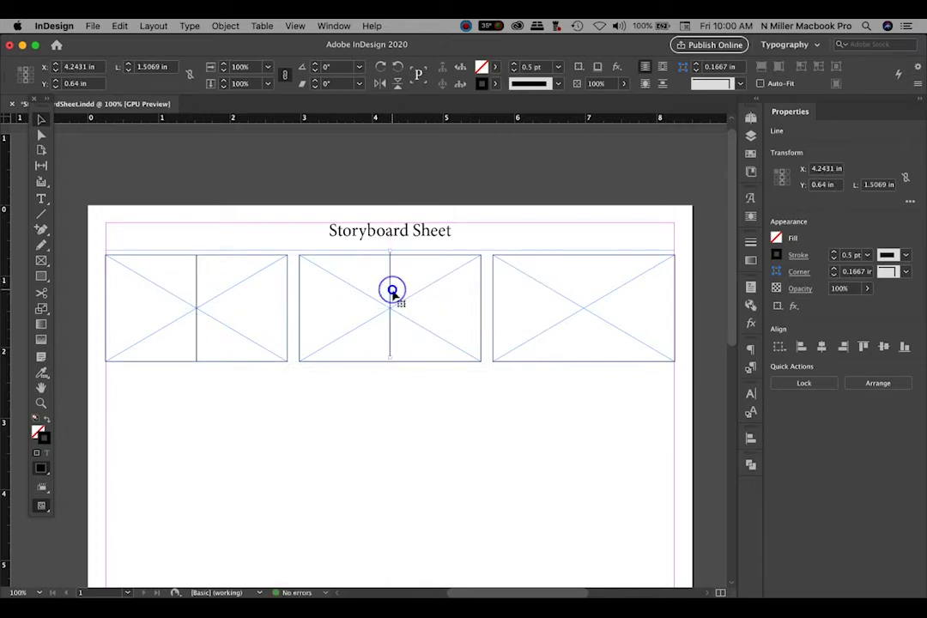
left_click(389, 292)
left_click_drag(388, 291, 391, 300)
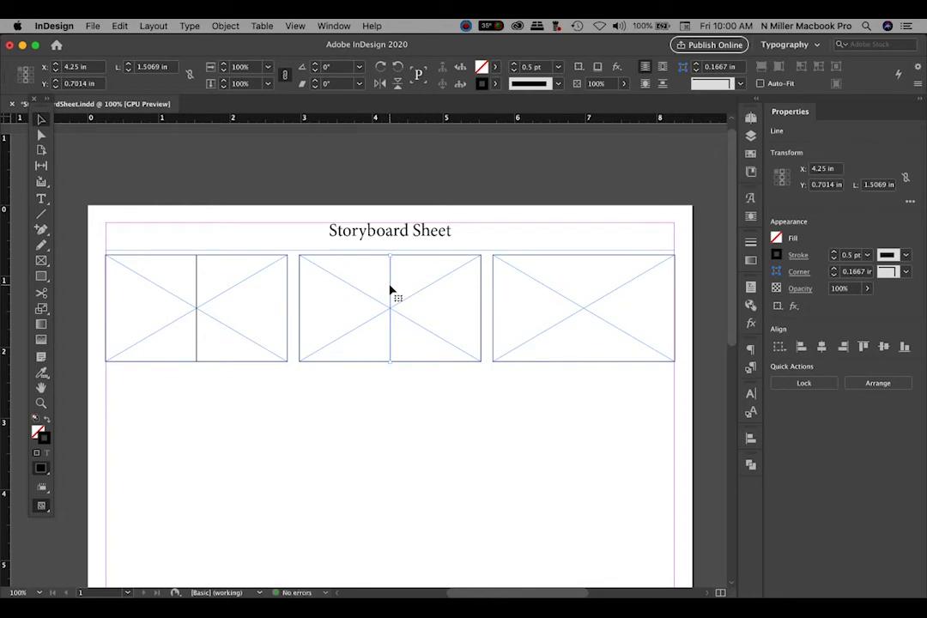
left_click_drag(390, 290, 583, 279)
left_click(565, 453)
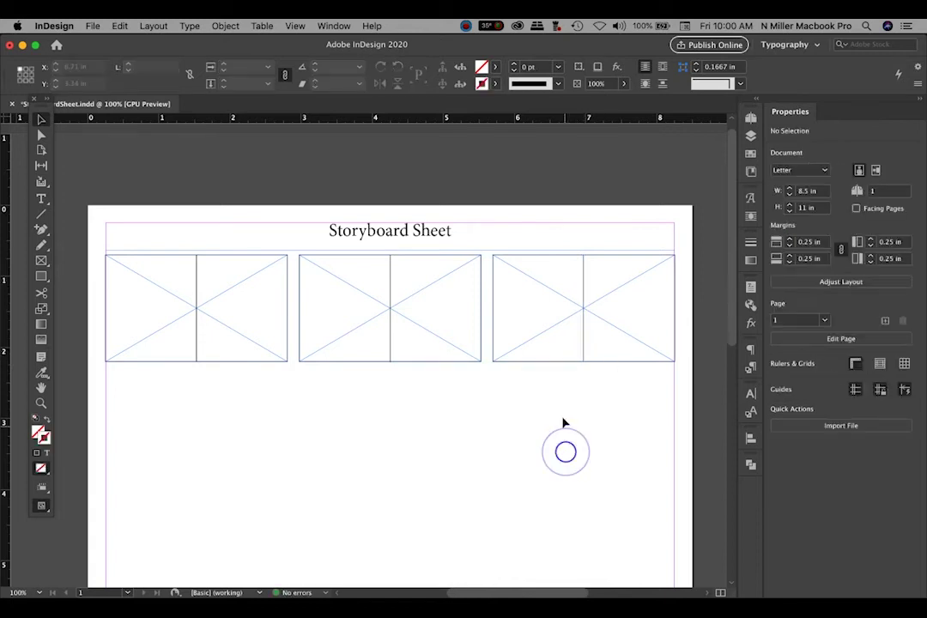
- Shorten the Storyboard Sheet title's text frame from its lower edge to just below the text and deselect it
scroll(519, 250, "down", 5)
scroll(519, 251, "left", 5)
key("super+0")
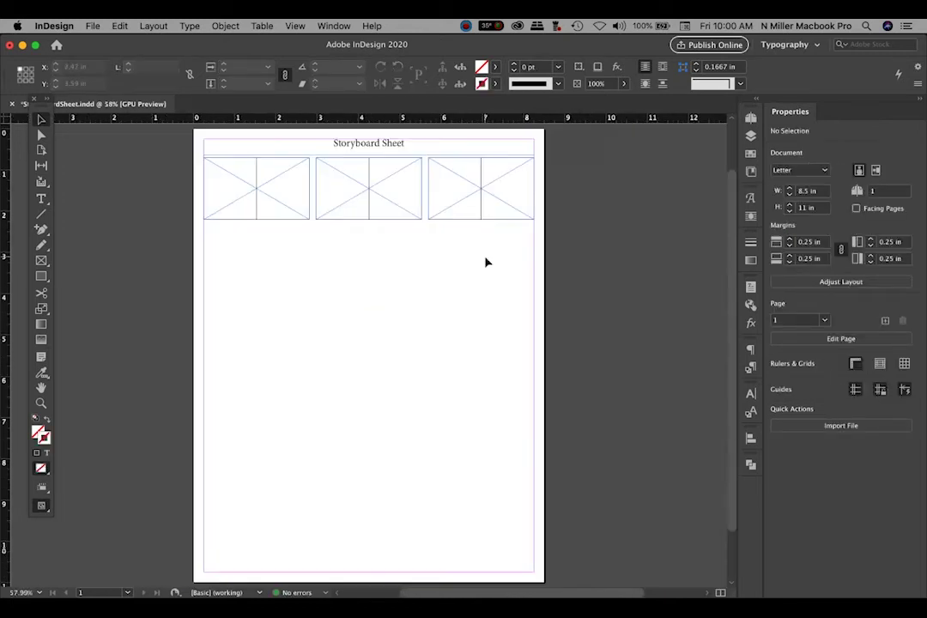
left_click(479, 242)
key("super+1")
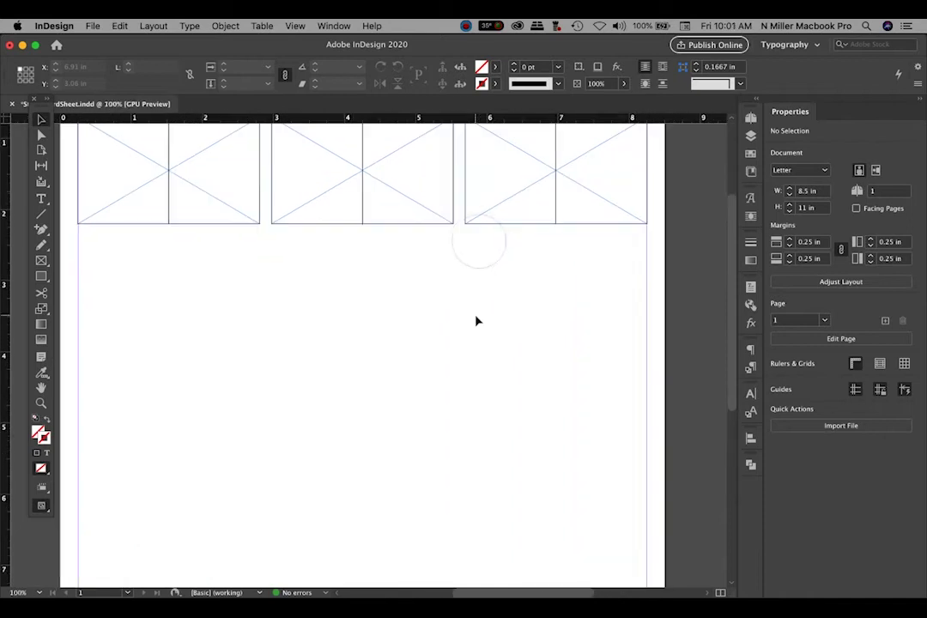
left_click_drag(470, 283, 490, 408)
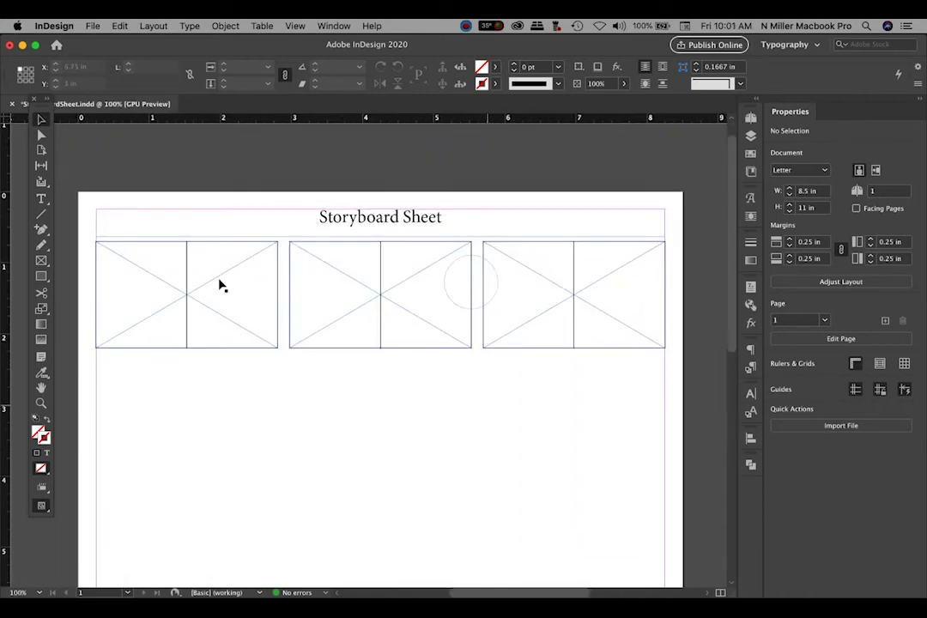
left_click(189, 222)
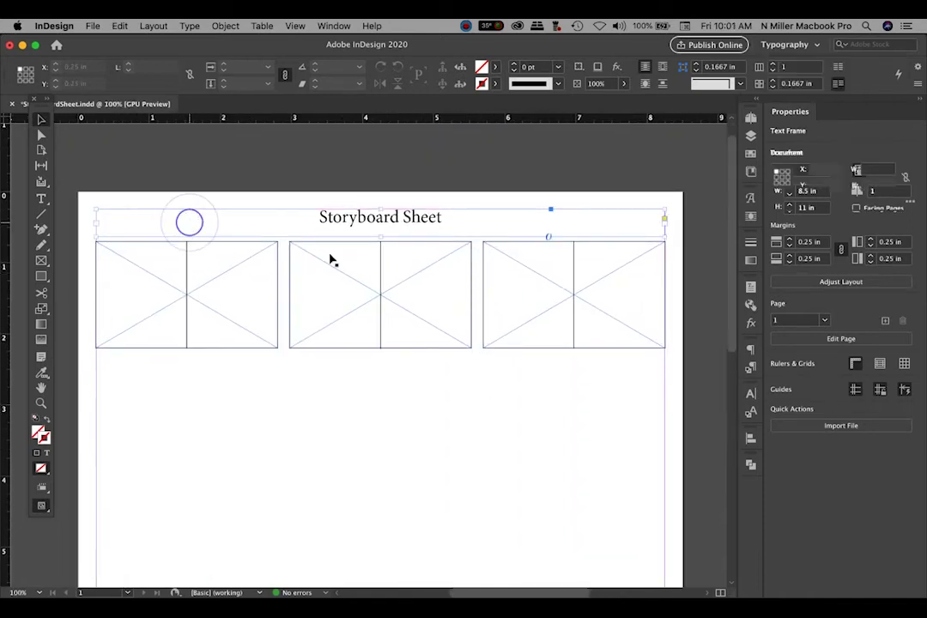
left_click_drag(378, 238, 378, 224)
left_click(364, 409)
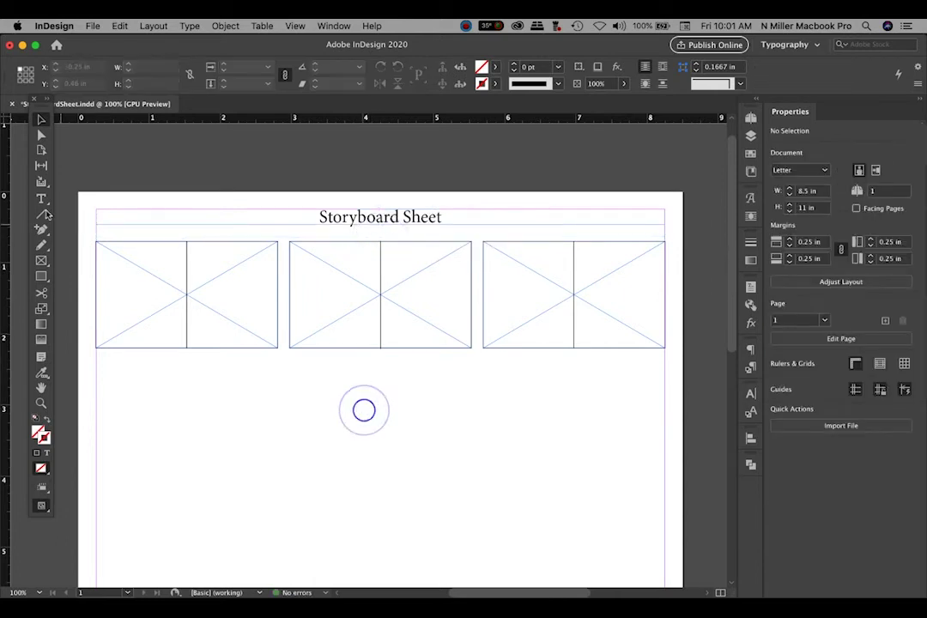
- Add a text frame about 1.28 in wide and 0.21 in tall above the first frame's right half, reading "Title Page"
left_click(43, 200)
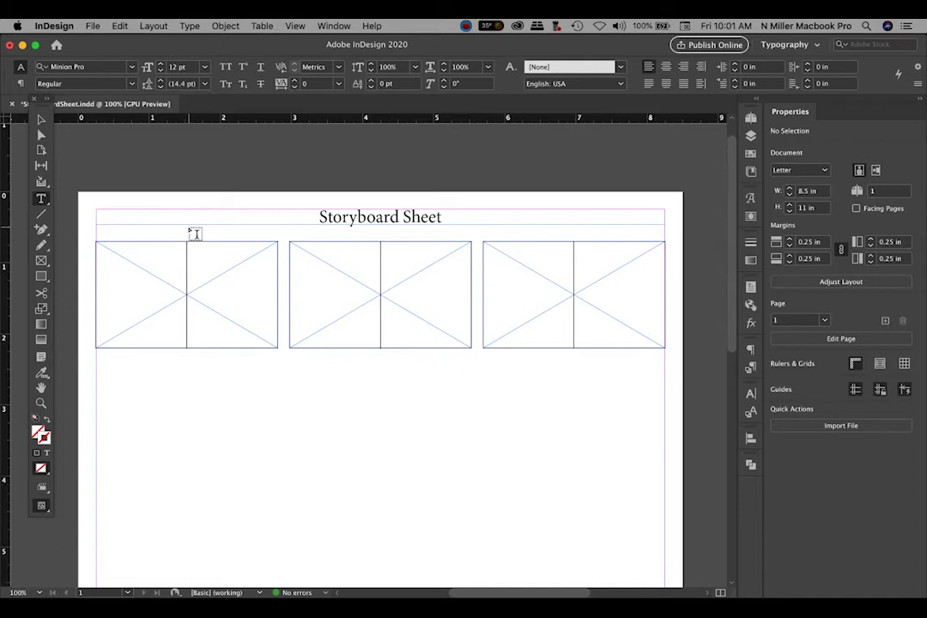
left_click_drag(187, 228, 277, 244)
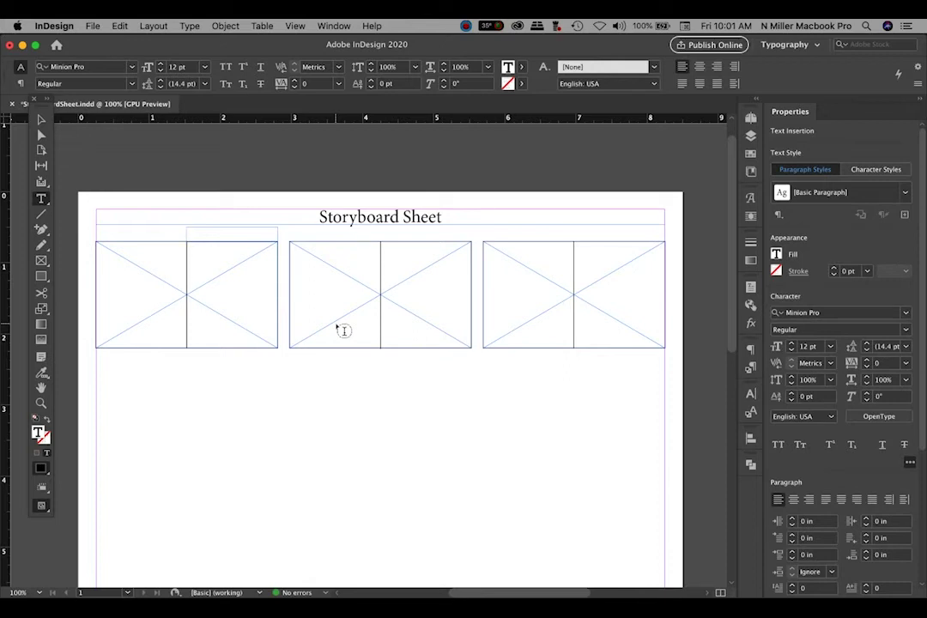
type("Title Page")
- Set the "Title Page" label's font size to 9 pt
triple_click(242, 243)
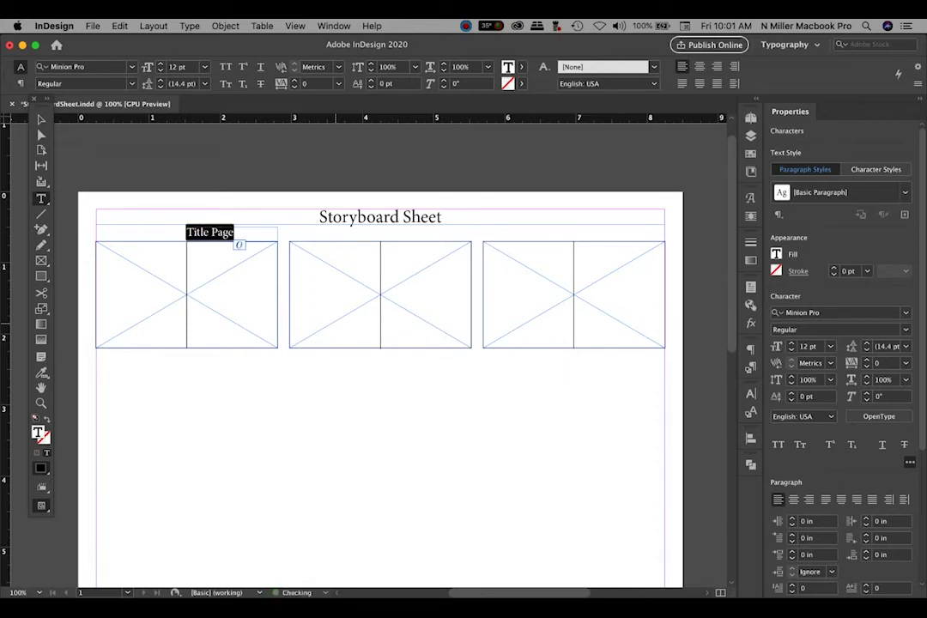
triple_click(248, 231)
left_click(184, 67)
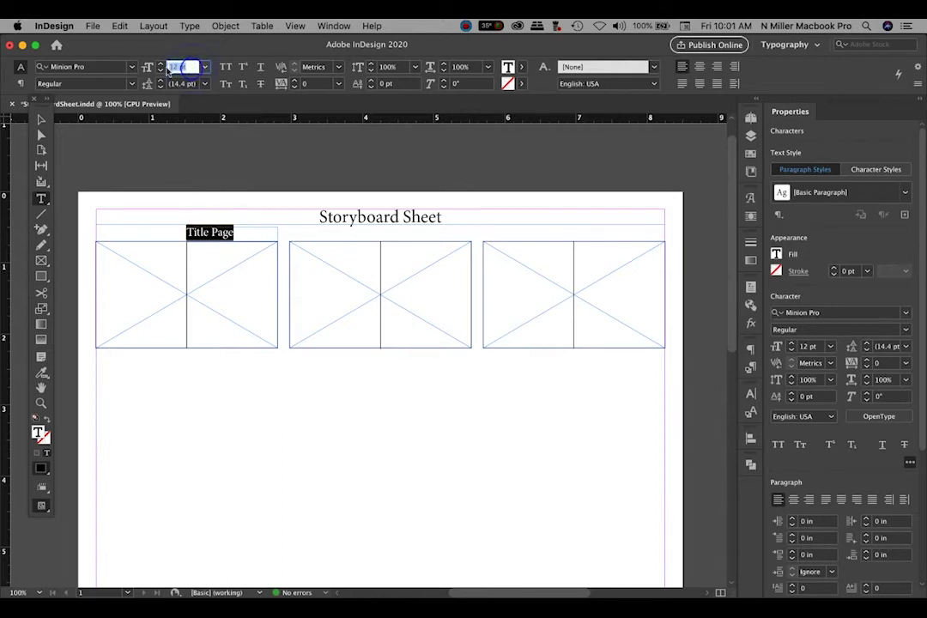
type("9")
key("Return")
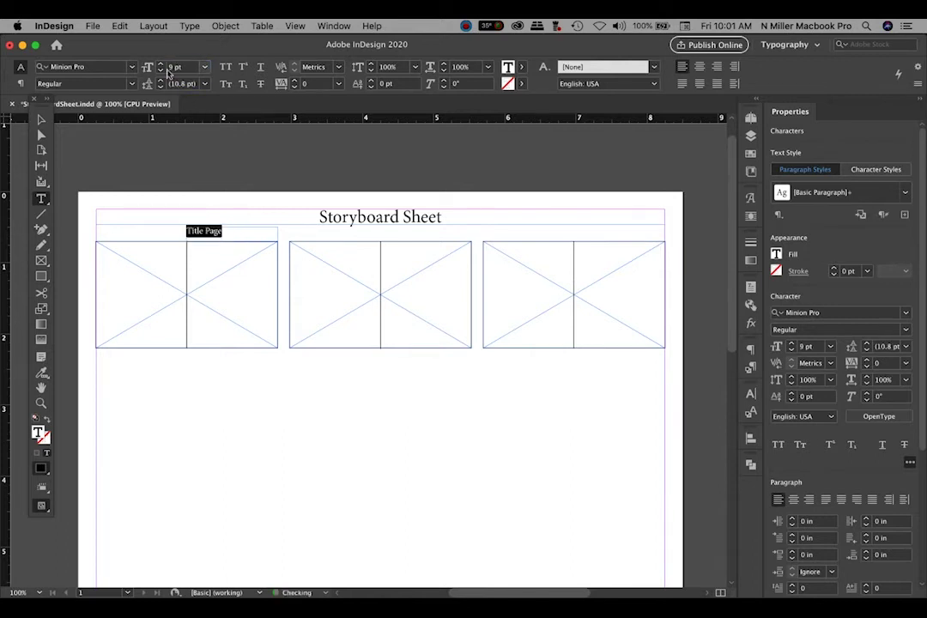
left_click(39, 120)
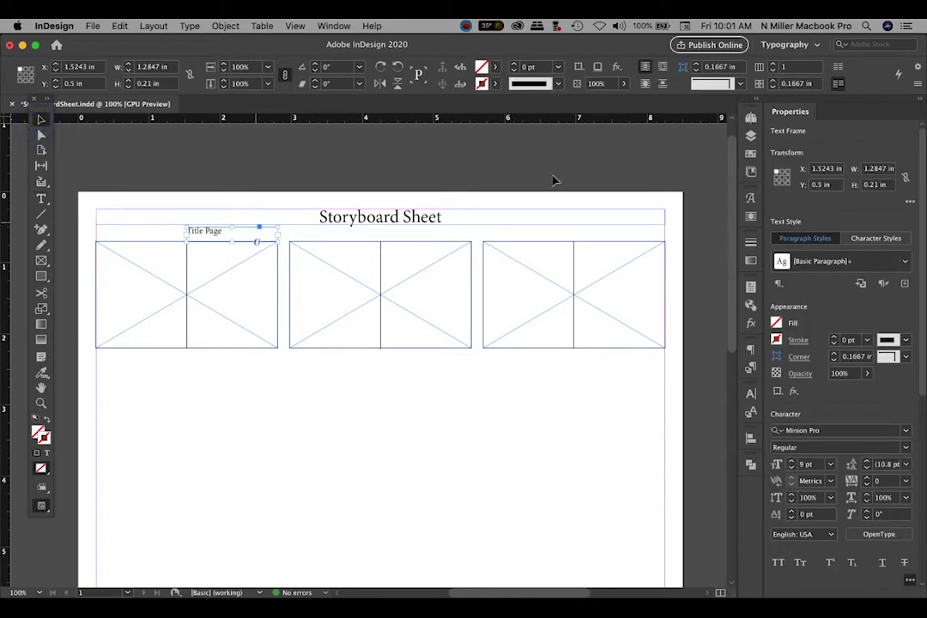
- Align the "Title Page" label text to the right edge of its text frame
left_click(40, 198)
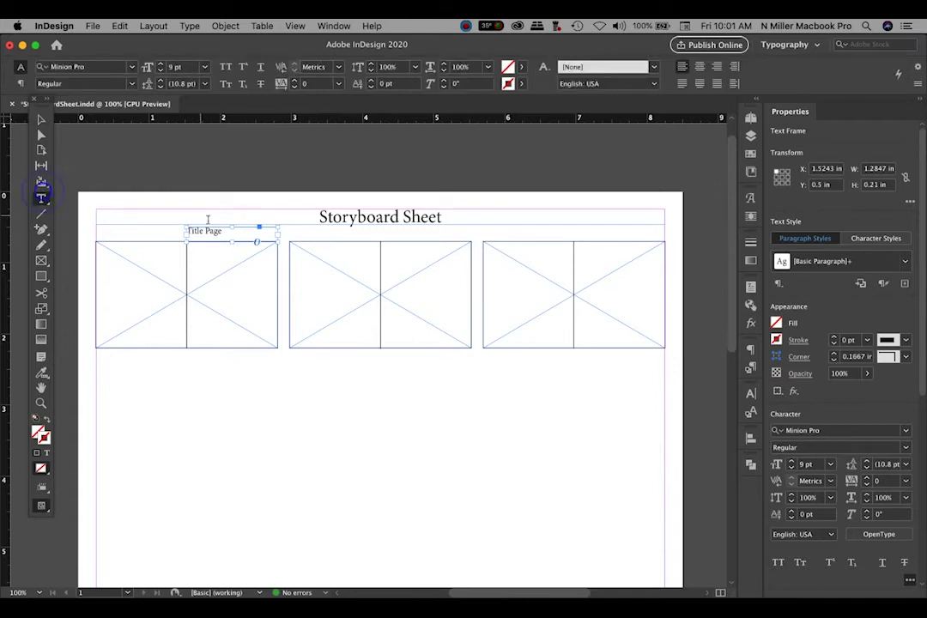
double_click(212, 232)
triple_click(214, 232)
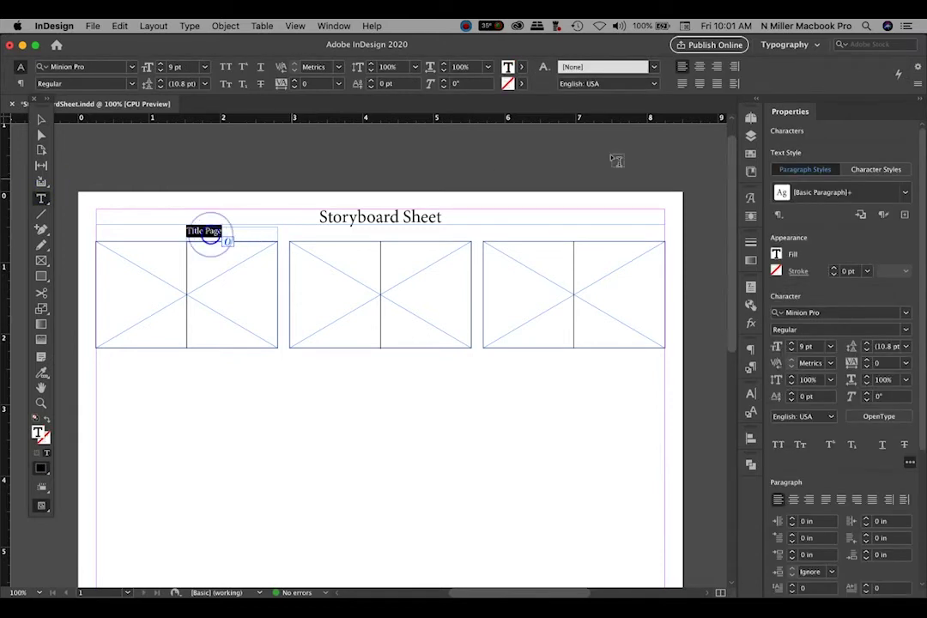
left_click(716, 67)
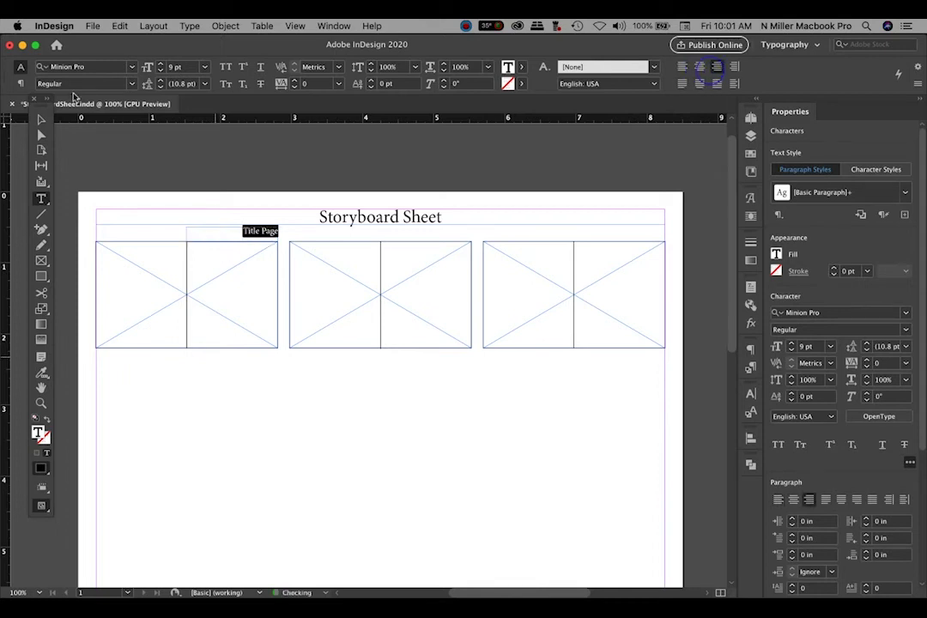
- Nudge the "Title Page" label slightly down toward the first frame, to Y 0.5417 in, and deselect it
left_click(40, 120)
key("Down")
key("Down")
key("Down")
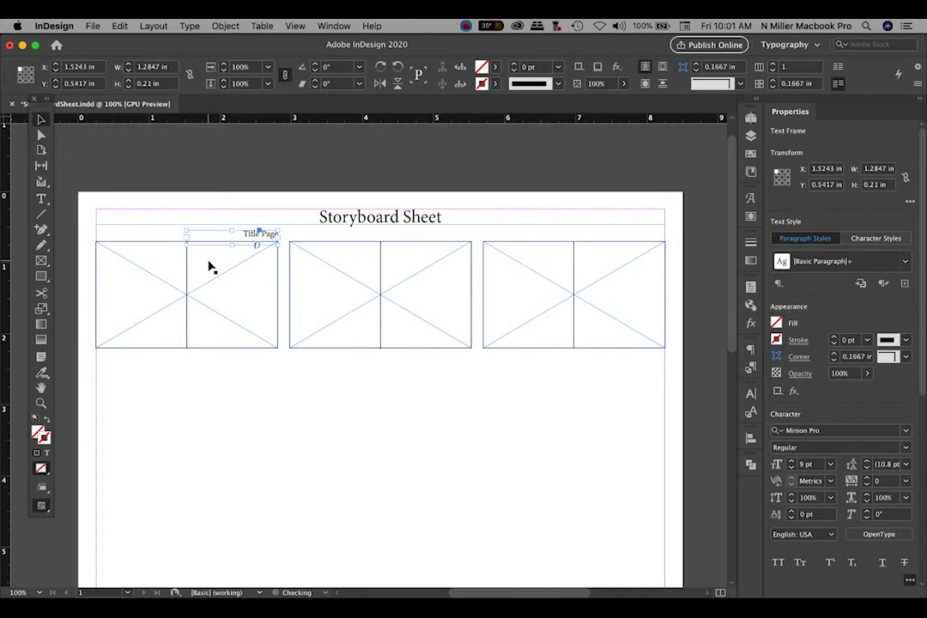
left_click(300, 401)
- Preview the sheet without guides and frame edges and return to the normal view
key("w")
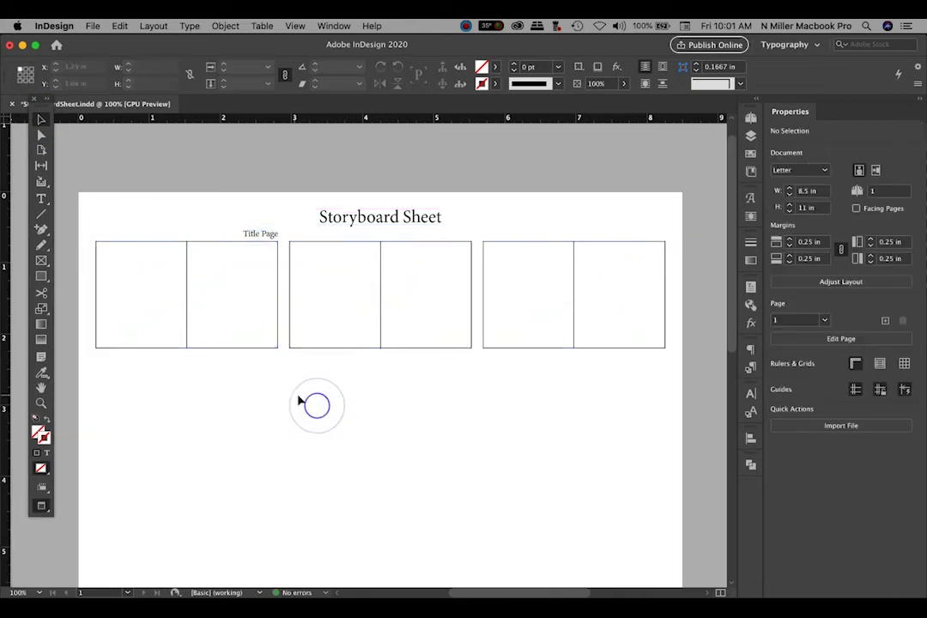
key("w")
key("w")
key("w")
key("w")
key("w")
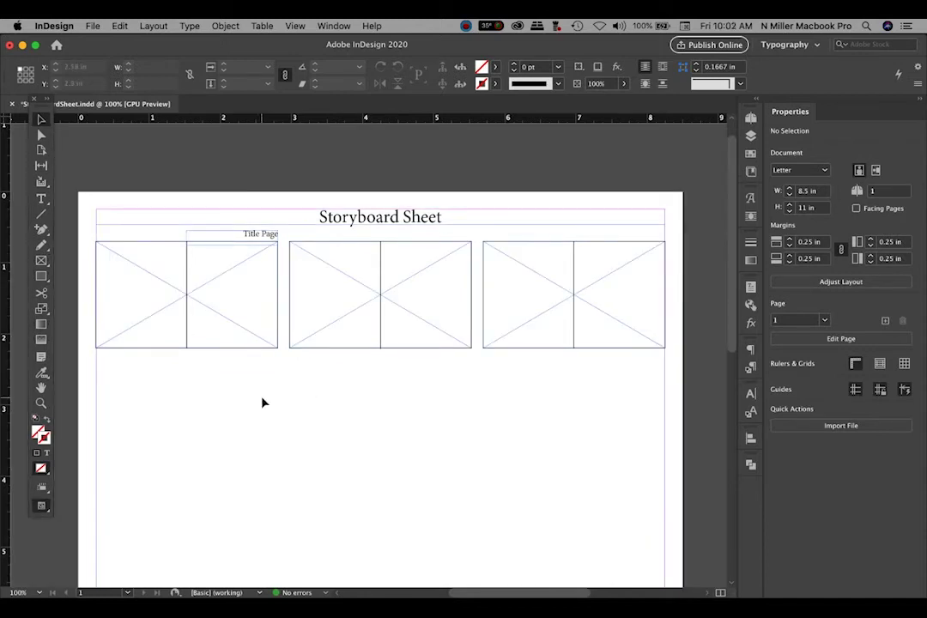
- Duplicate the "Title Page" label above the second frame's left half and change the copy's text to "dedication/copyright"
left_click(254, 234)
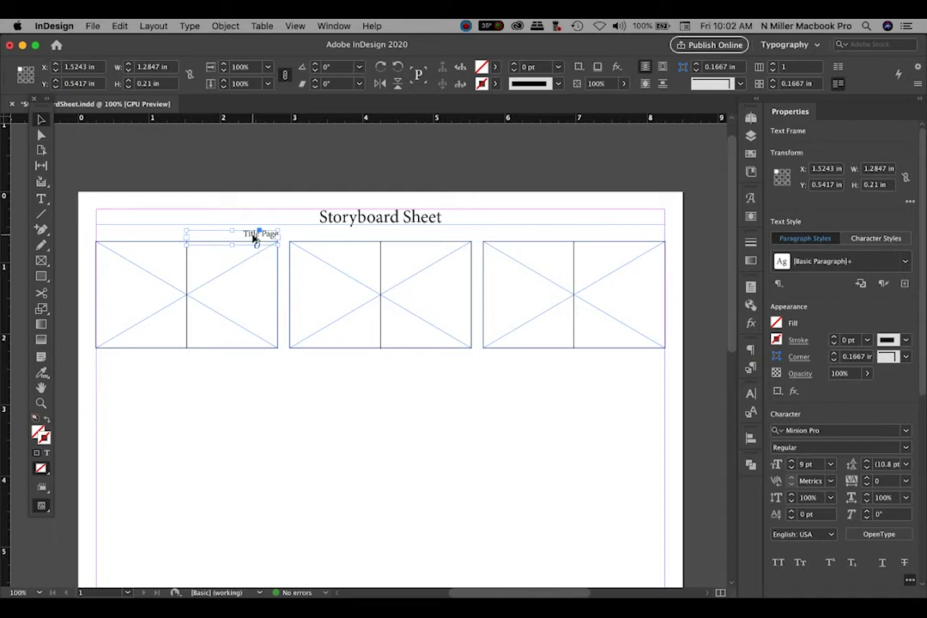
left_click_drag(254, 237, 362, 243)
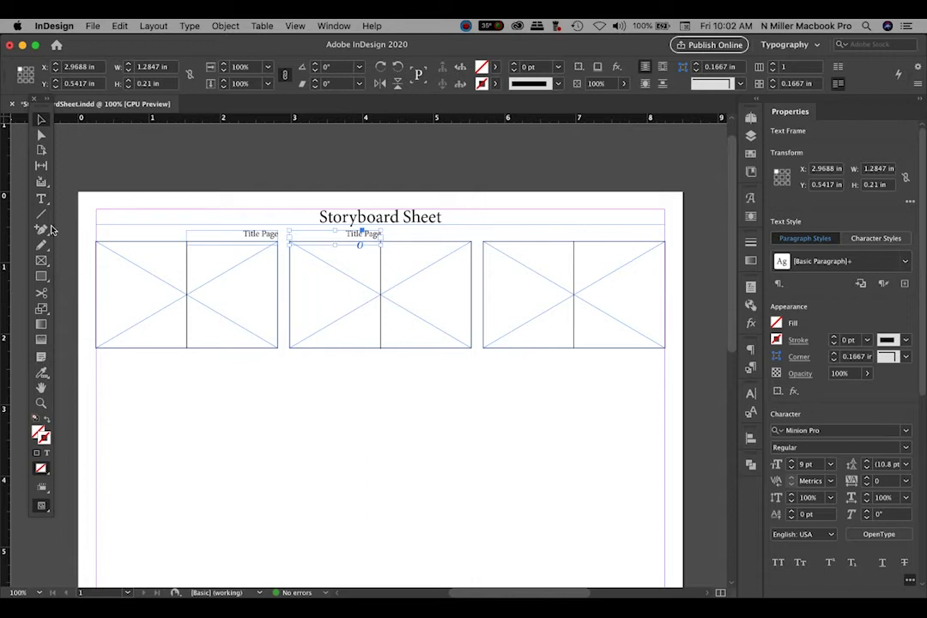
left_click(40, 198)
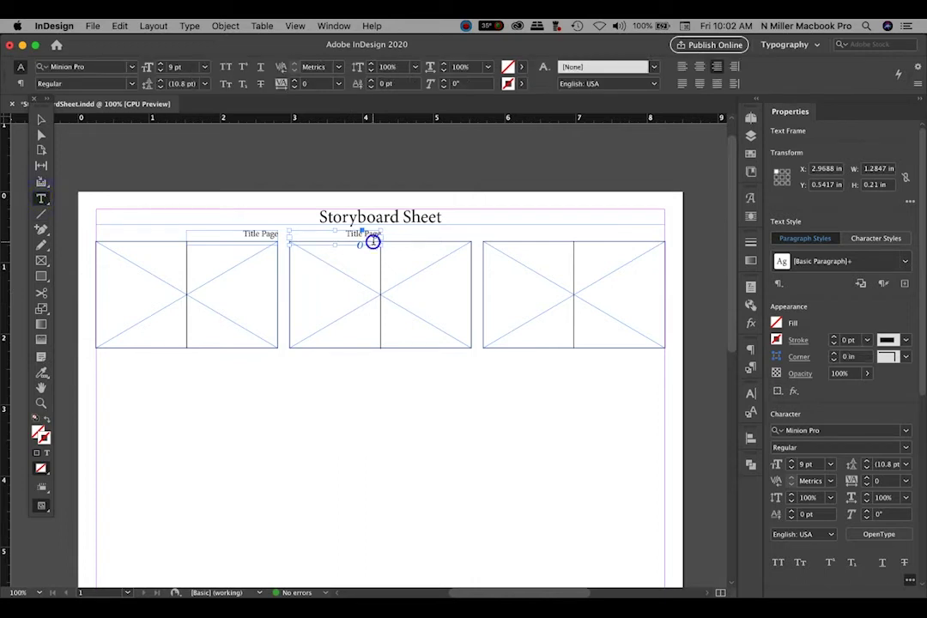
triple_click(372, 242)
type("ded")
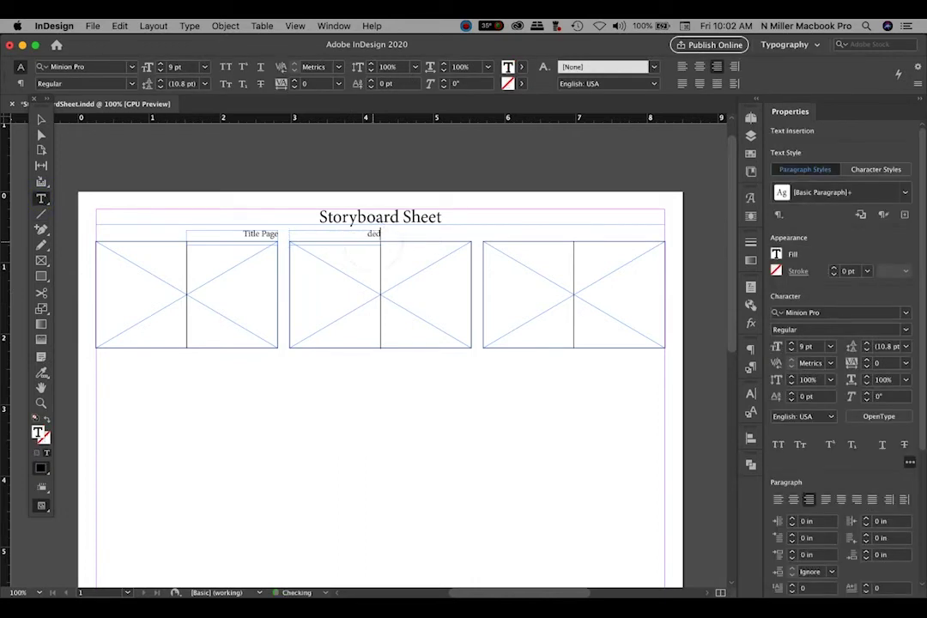
type("ication/copyright")
- Align the "dedication/copyright" label text to the left edge of its text frame
triple_click(364, 234)
key("super+shift+l")
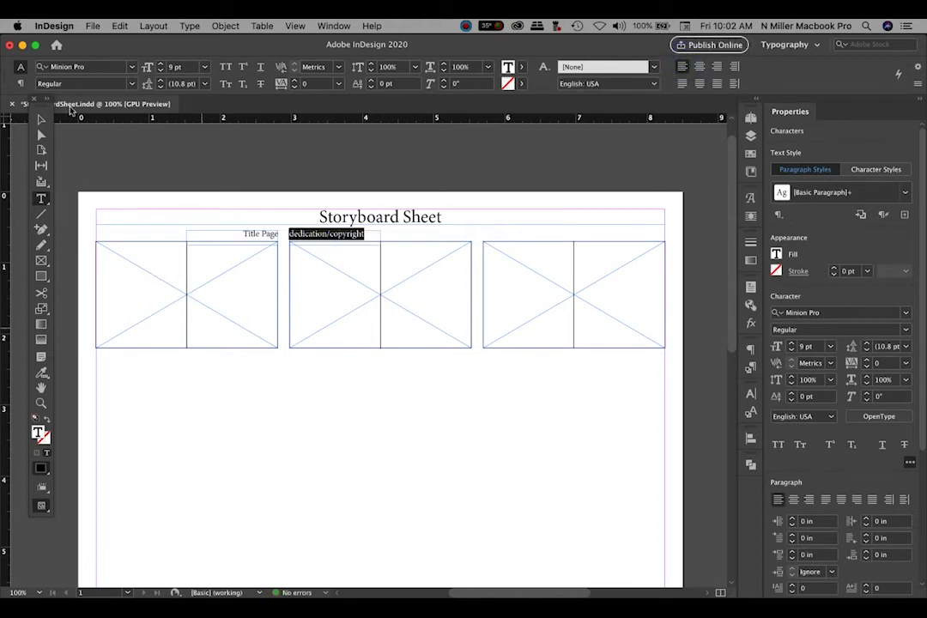
left_click(39, 119)
- Duplicate the "Title Page" label above the second frame's right half and replace its text with the copied "dedication/copyright"
left_click(254, 234)
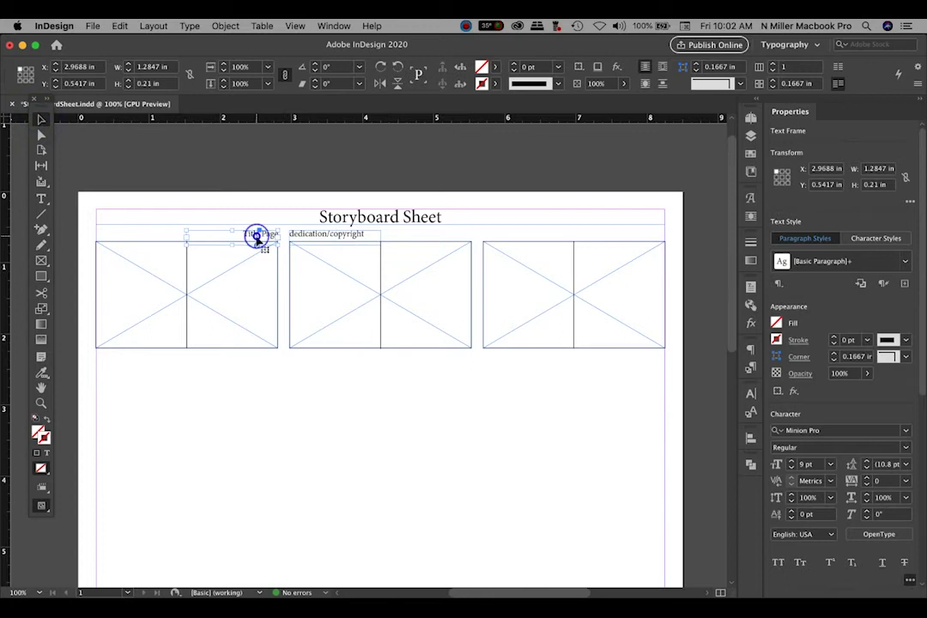
left_click_drag(267, 240, 449, 241)
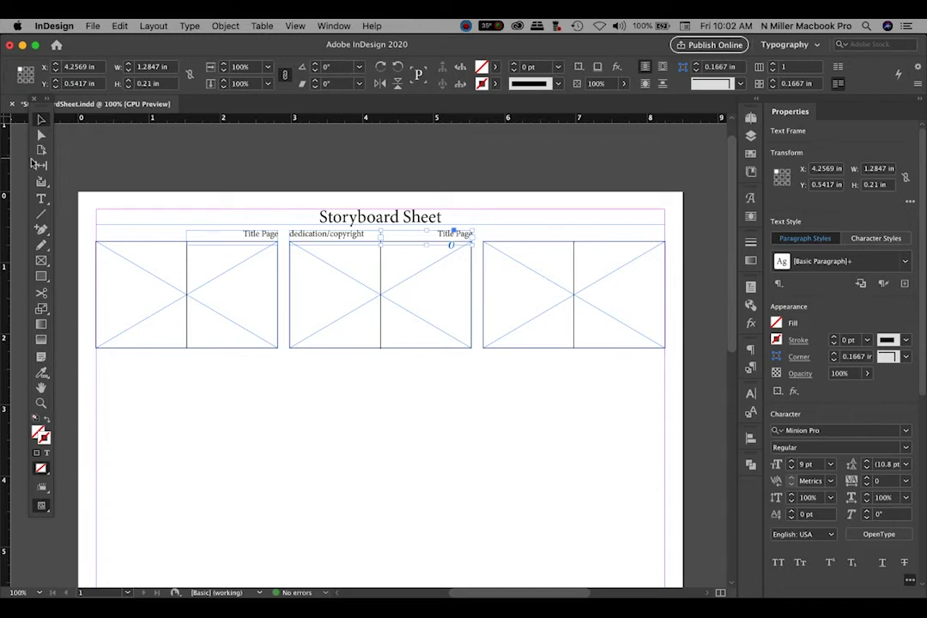
left_click(40, 198)
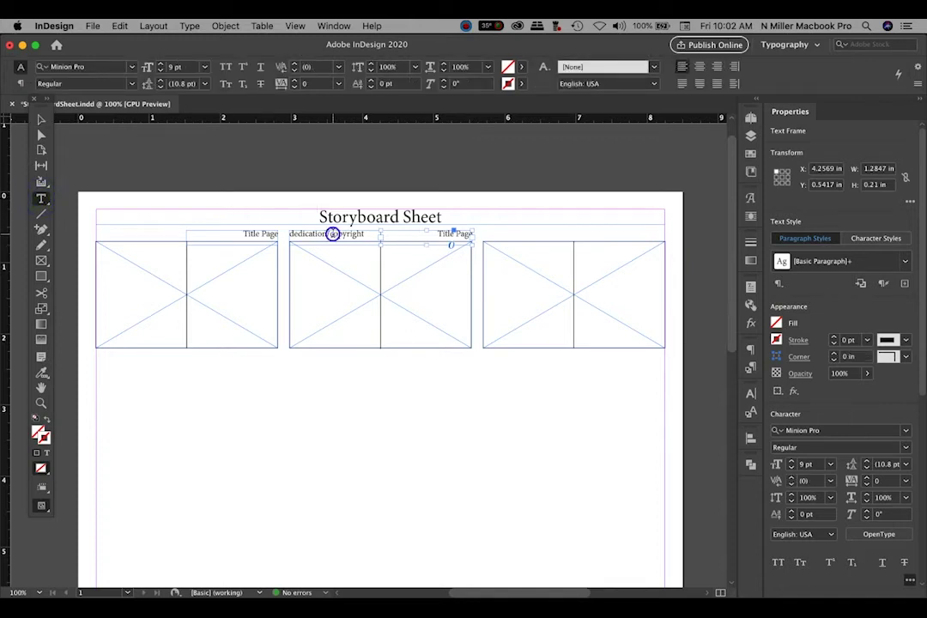
triple_click(333, 236)
key("super+c")
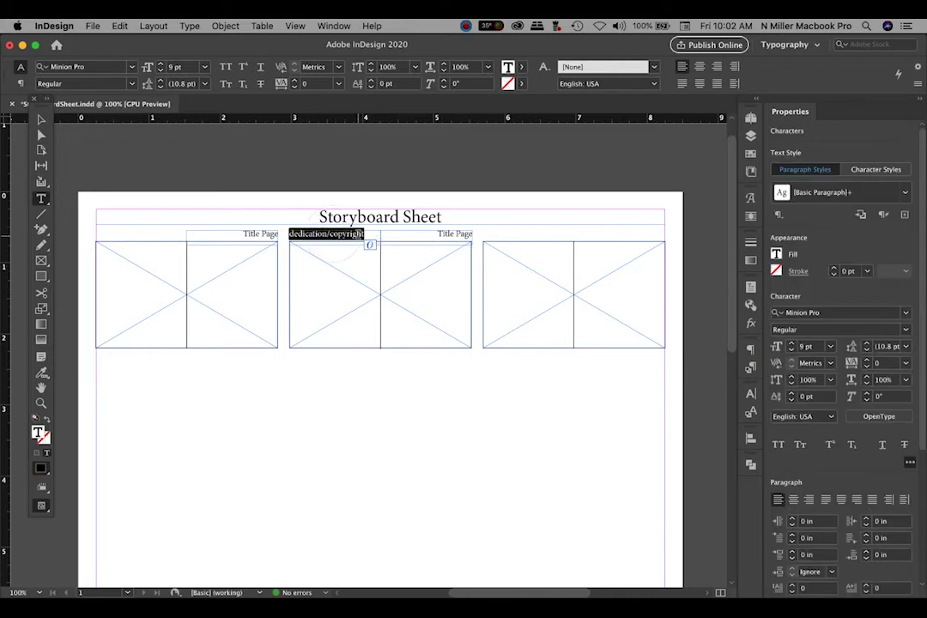
triple_click(437, 234)
key("super+v")
left_click(437, 234)
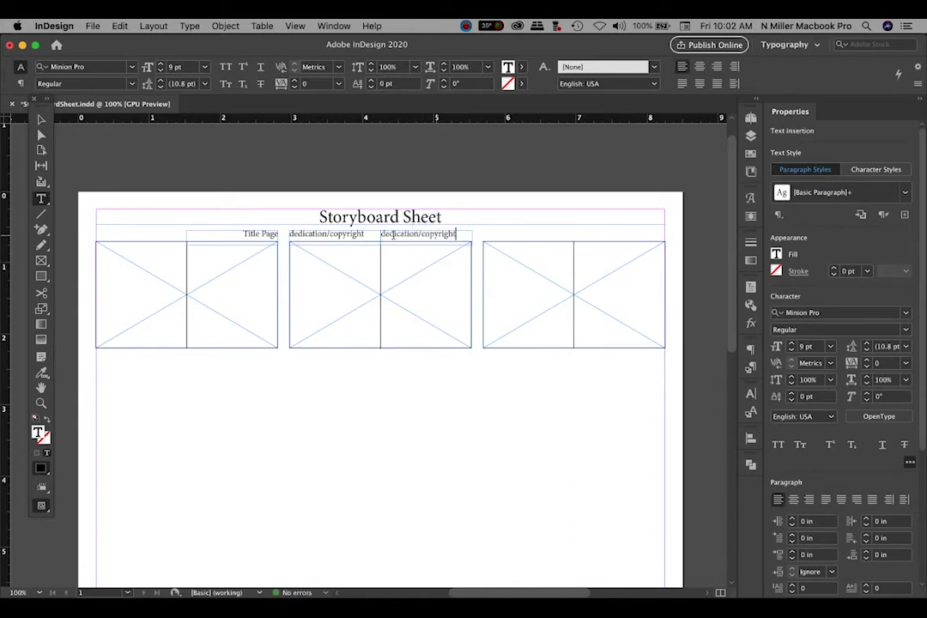
- Right-align the label text above the second frame's right half and deselect it
left_click(716, 67)
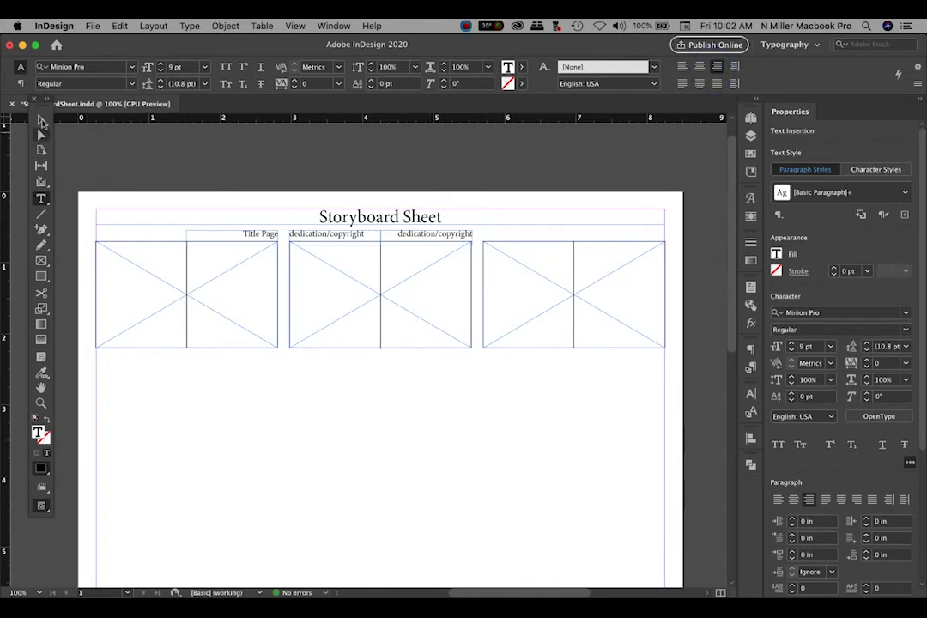
left_click(41, 120)
left_click(405, 421)
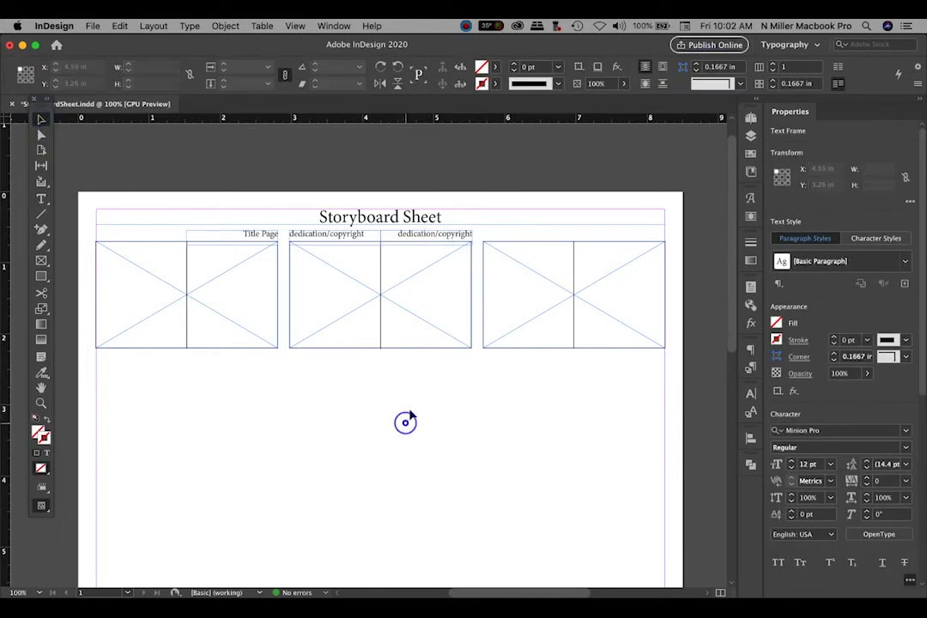
- Select both "dedication/copyright" labels and duplicate them above the two halves of the third frame
left_click(400, 244)
left_click(357, 239, "shift")
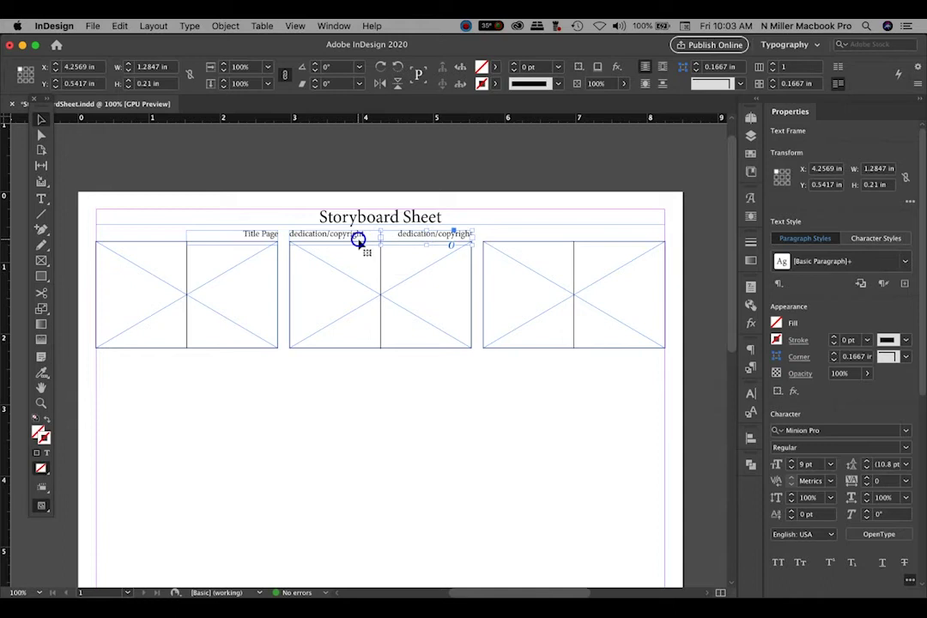
left_click(431, 385)
left_click(434, 232)
left_click(361, 239, "shift")
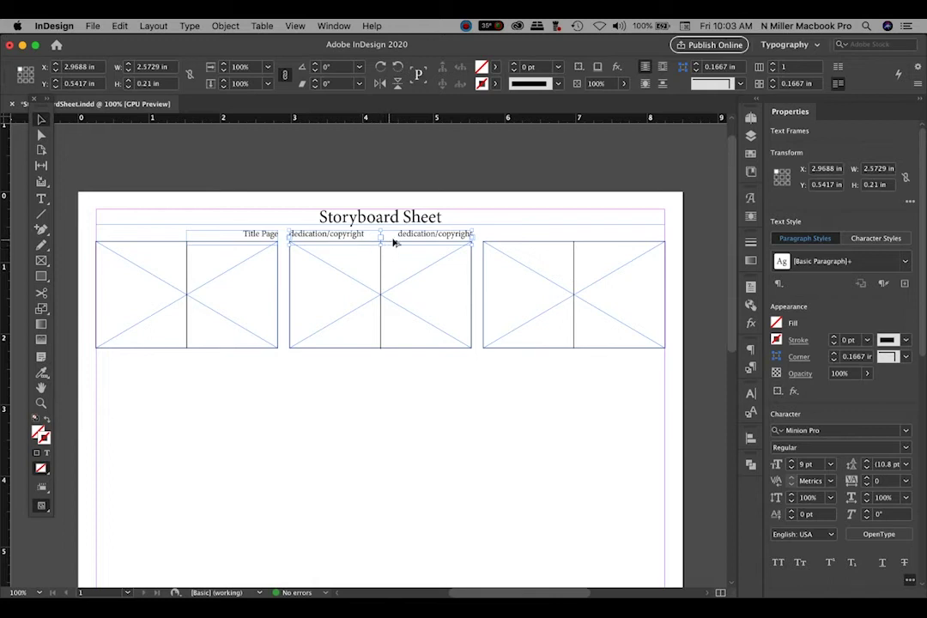
left_click_drag(399, 234, 594, 238)
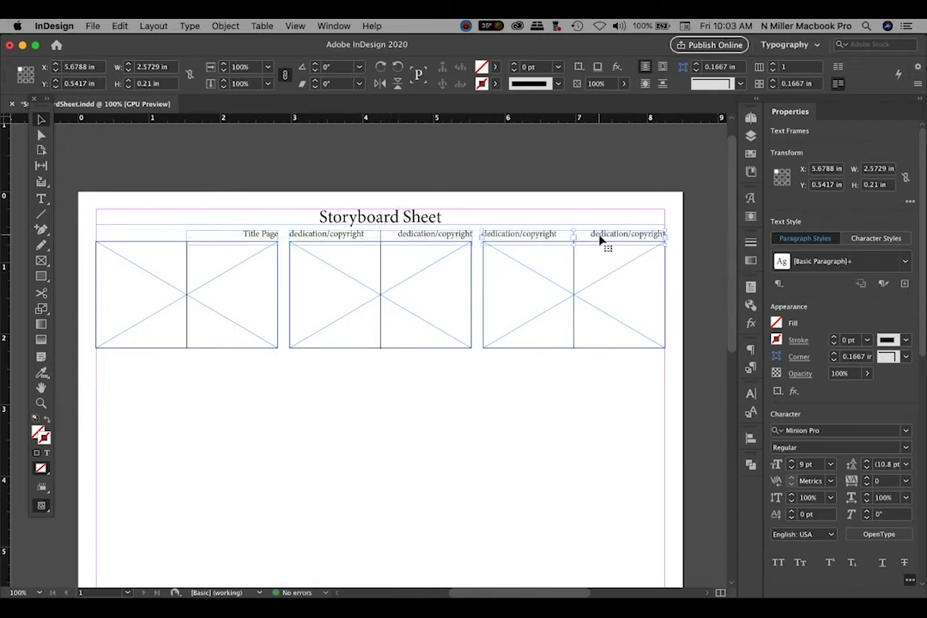
- Change the third frame's left label to "4" and its right label to "5", and deselect the text
left_click(40, 198)
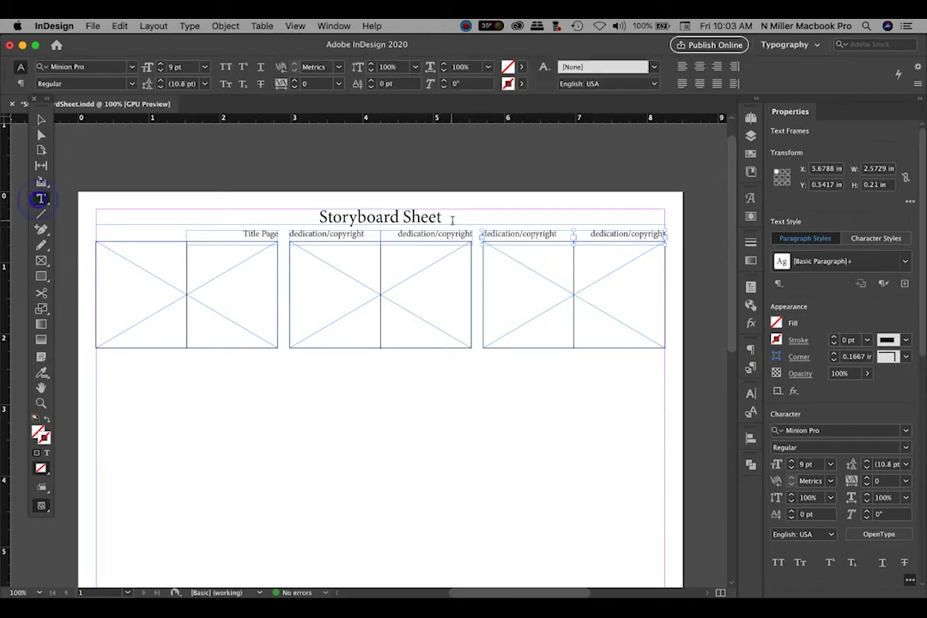
triple_click(525, 234)
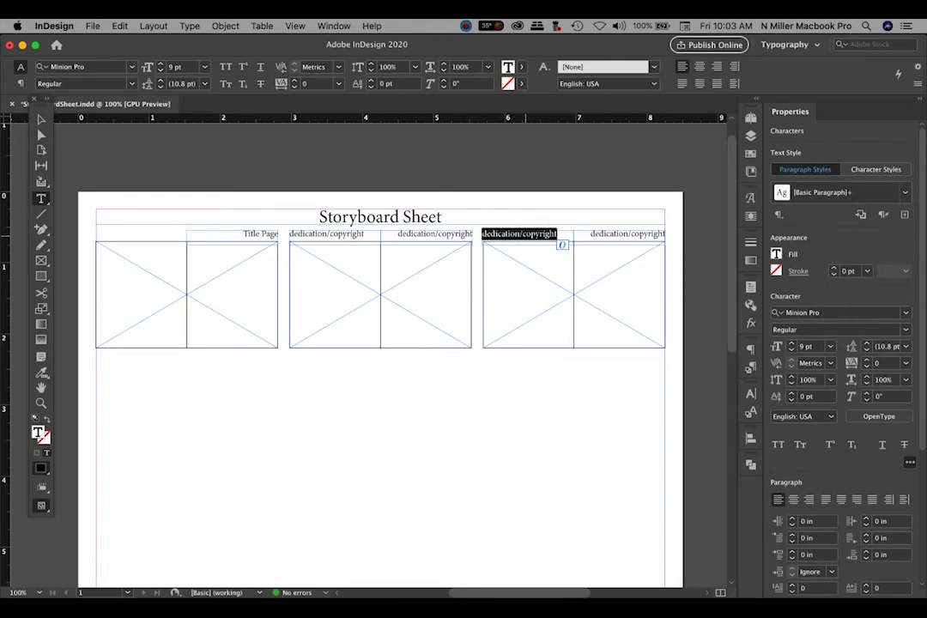
type("4")
triple_click(645, 233)
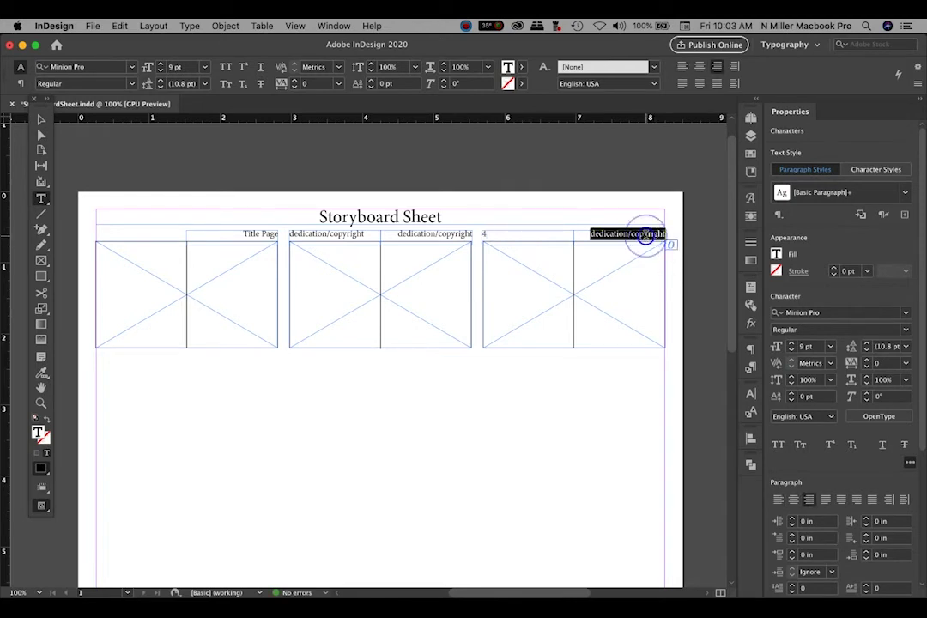
type("5")
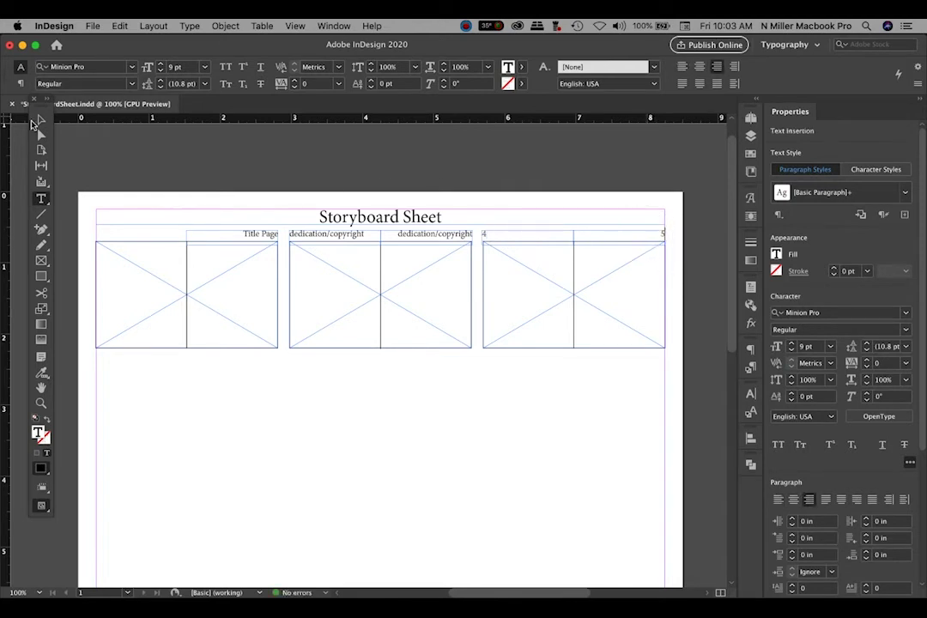
left_click(40, 119)
left_click(258, 432)
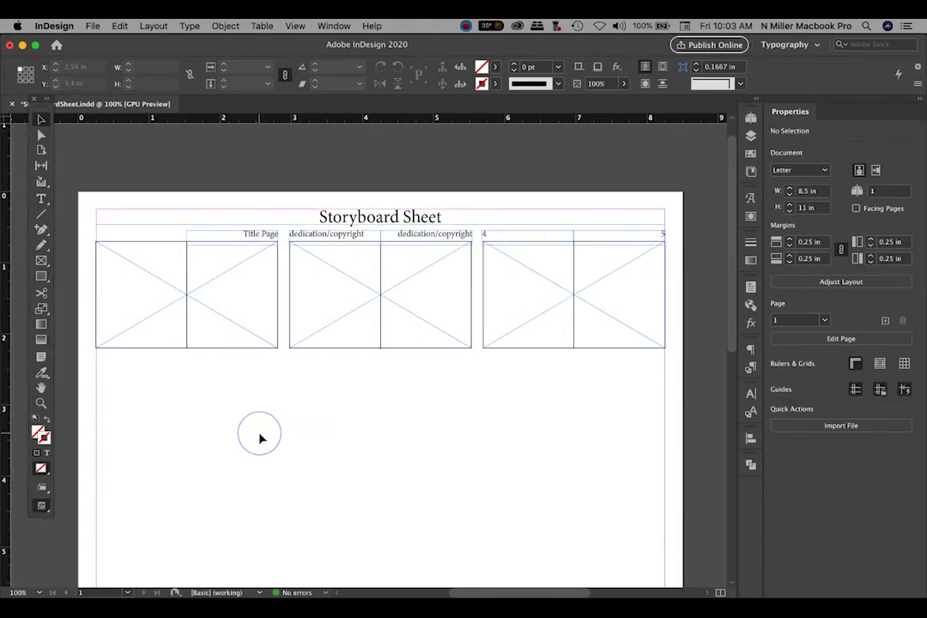
- Group the first row's frames, dividers and labels, and duplicate the group directly below at X 0.25 in, Y 2.36 in
key("w")
key("w")
left_click_drag(83, 236, 661, 353)
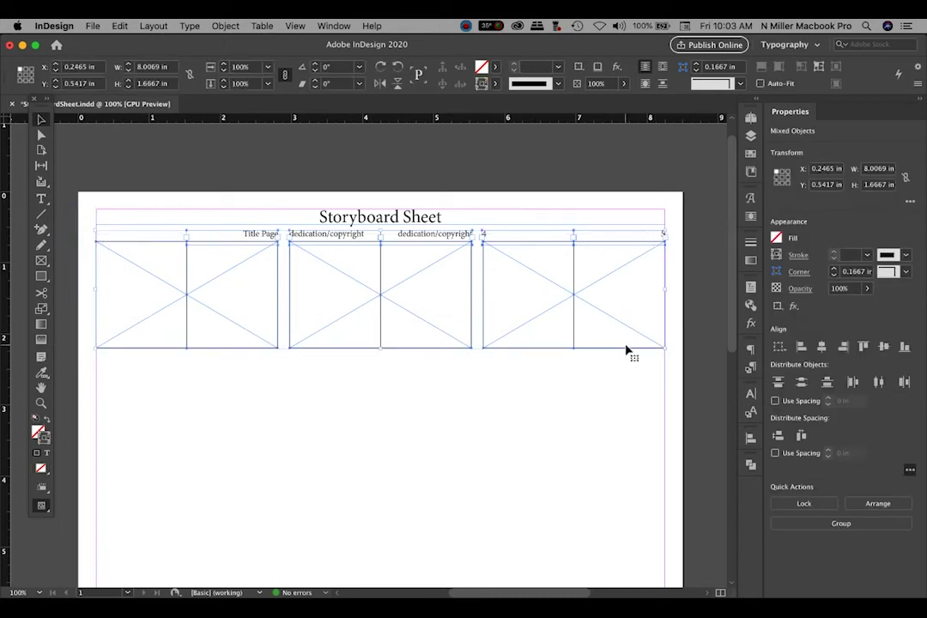
key("super+g")
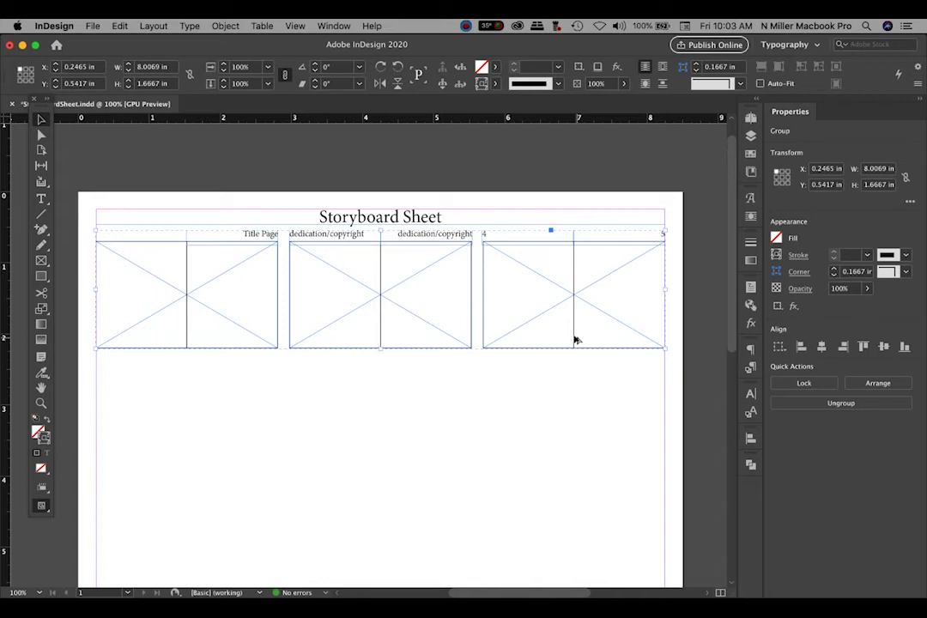
left_click_drag(573, 335, 577, 474)
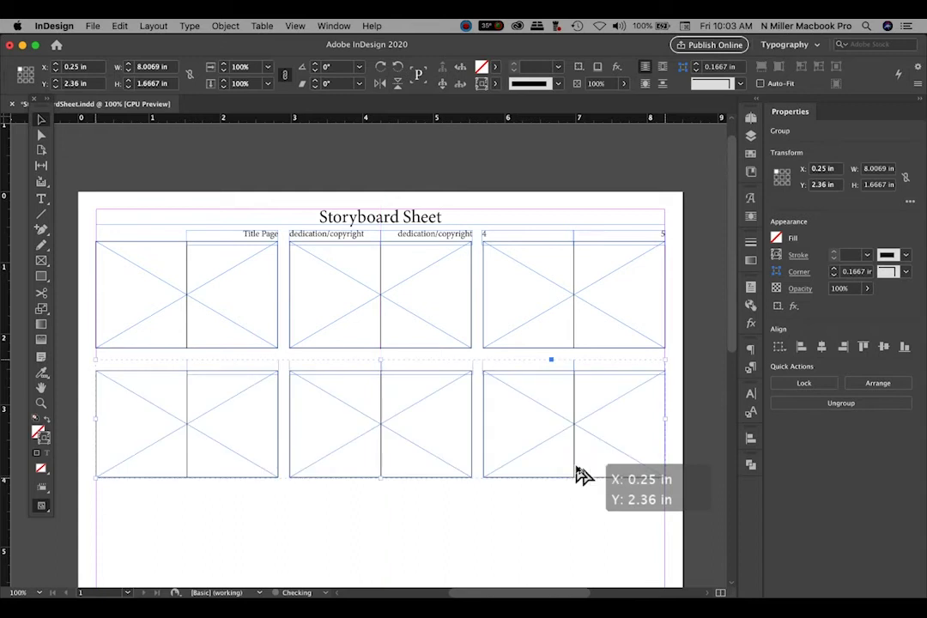
- Select both row groups and duplicate them together below the second row at X 0.25 in, Y 4.16 in
scroll(600, 507, "down", 3)
left_click(506, 245)
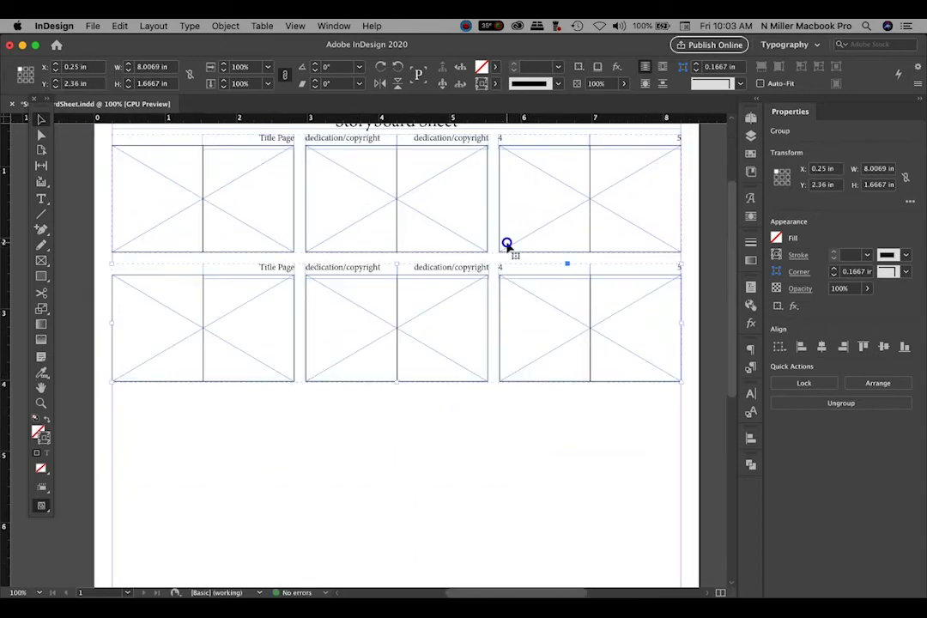
left_click(514, 345, "shift")
scroll(503, 372, "down", 8)
scroll(503, 373, "up", 5)
scroll(430, 259, "up", 2)
scroll(430, 258, "right", 1)
left_click_drag(417, 236, 426, 496)
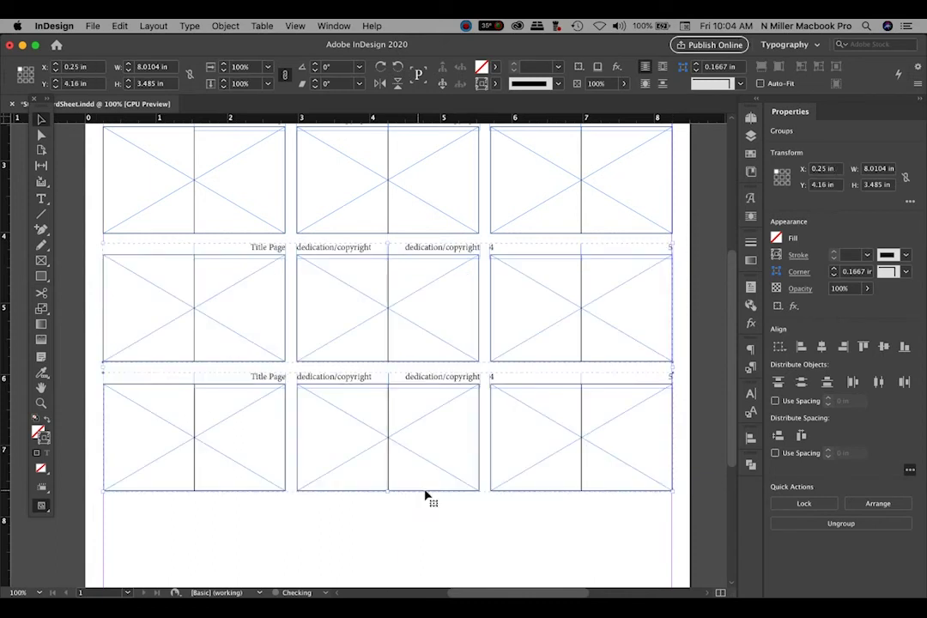
- Examine the four rows at 75% zoom and the space remaining at the foot of the page
scroll(426, 496, "down", 5)
scroll(427, 496, "right", 1)
scroll(426, 496, "up", 4)
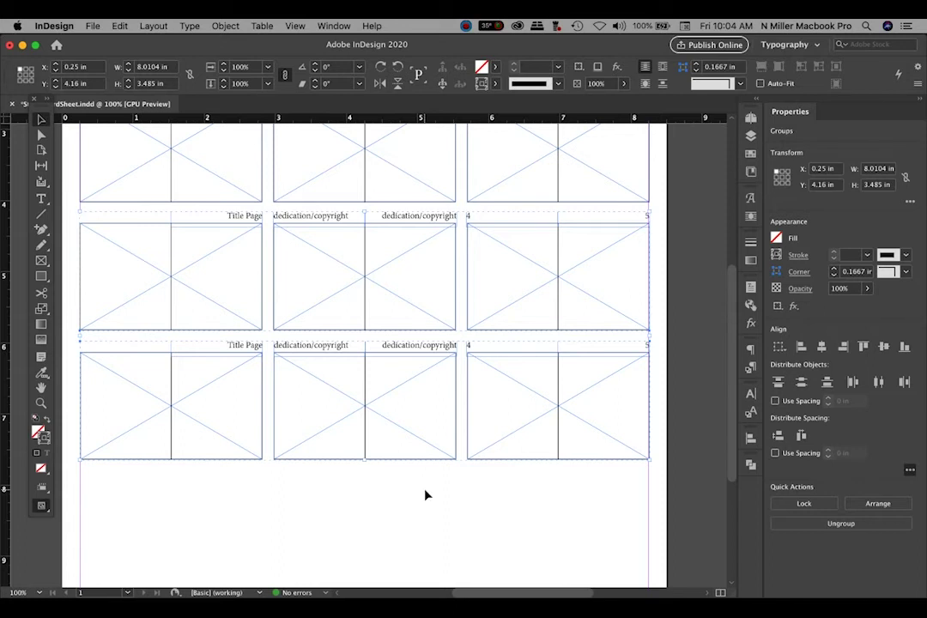
key("super+minus")
scroll(427, 495, "up", 3)
scroll(427, 495, "down", 3)
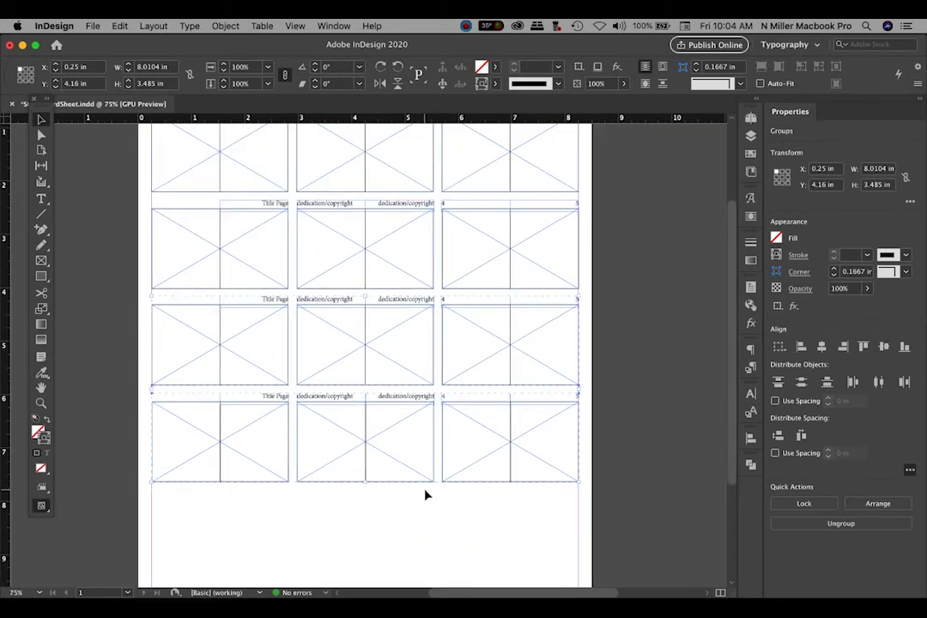
scroll(426, 495, "up", 4)
scroll(427, 496, "down", 2)
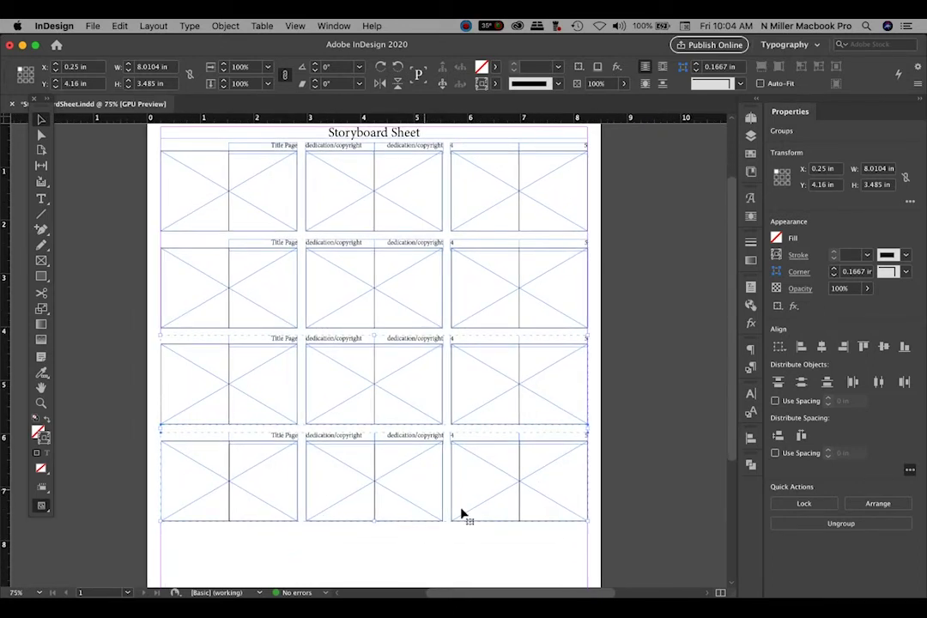
scroll(461, 513, "down", 2)
scroll(453, 415, "down", 2)
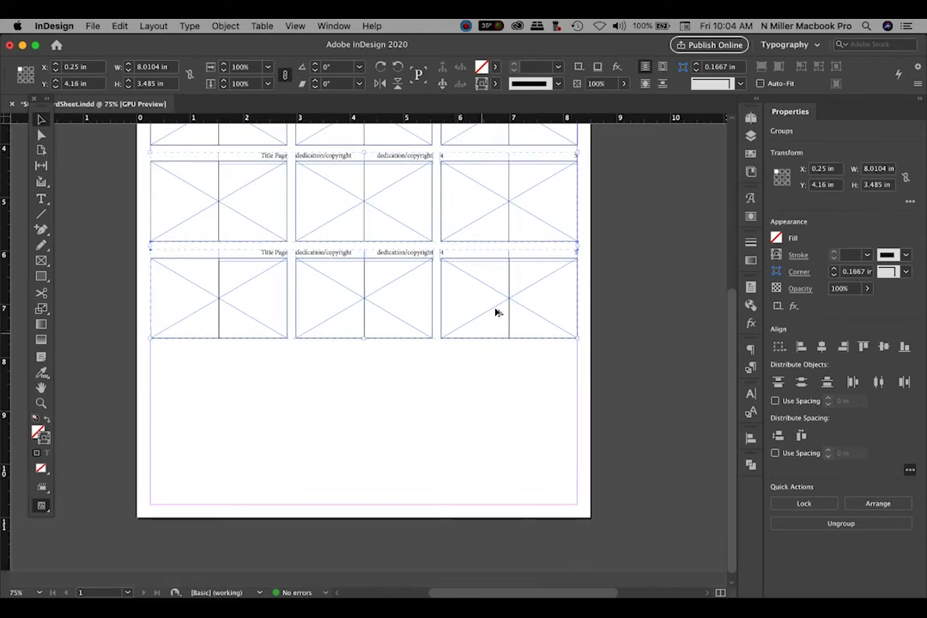
- Try duplicating the third and fourth rows together at Y 6.06 in, and undo the duplication
left_click_drag(494, 309, 505, 441)
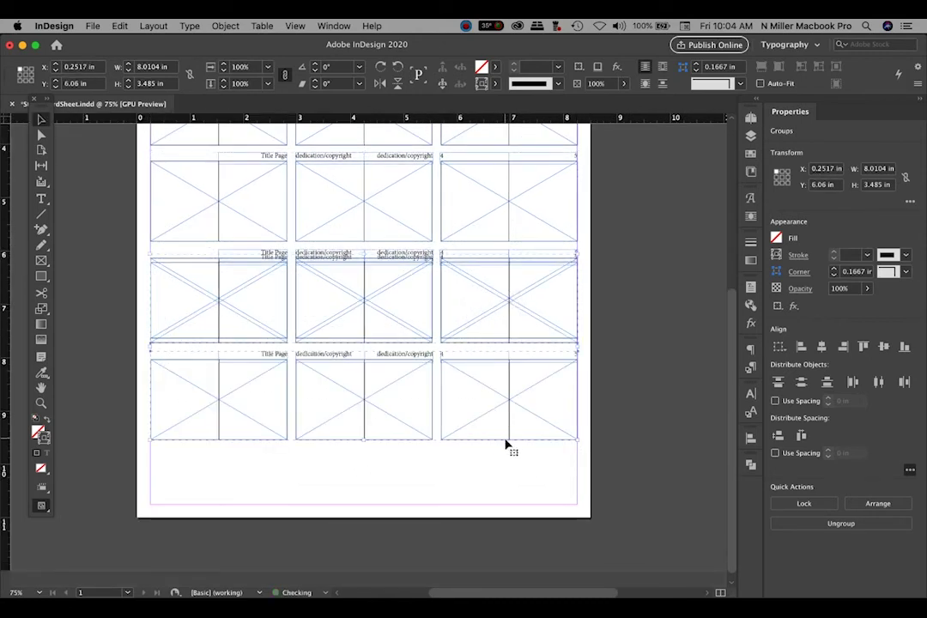
left_click(506, 454)
key("ctrl+z")
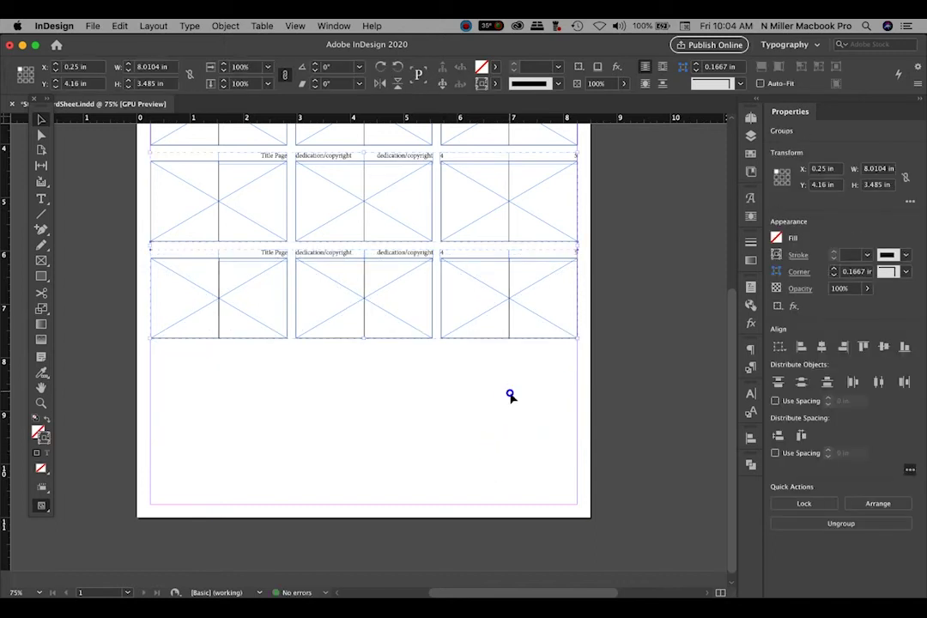
- Duplicate only the fourth row group below itself as a fifth row and deselect it
left_click(510, 396)
left_click_drag(511, 312, 503, 434)
left_click(499, 480)
key("super+minus")
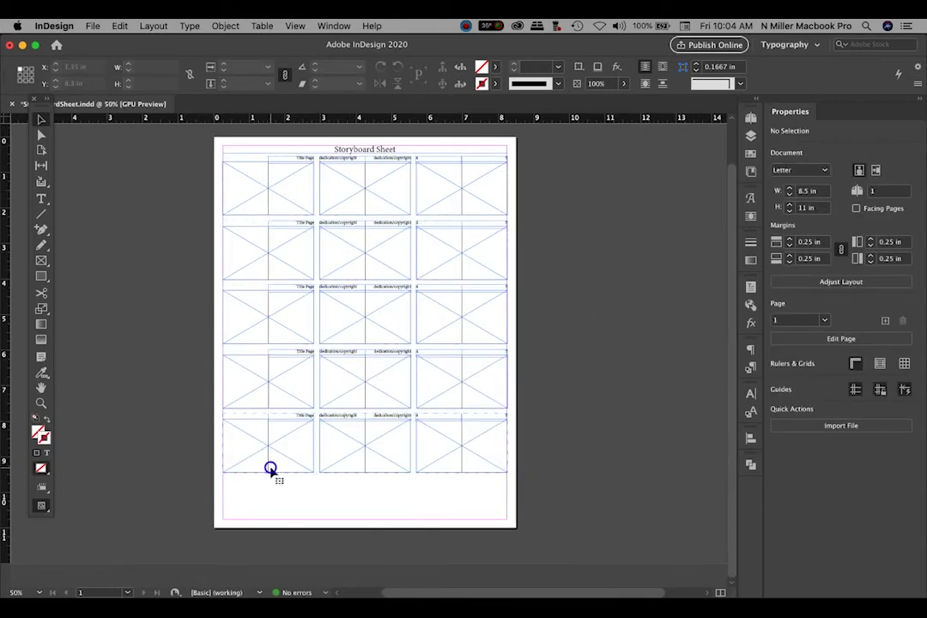
- Duplicate the fifth row group below itself as a sixth row at X 0.25 in, Y 9.5817 in, and deselect it
left_click_drag(283, 453, 284, 523)
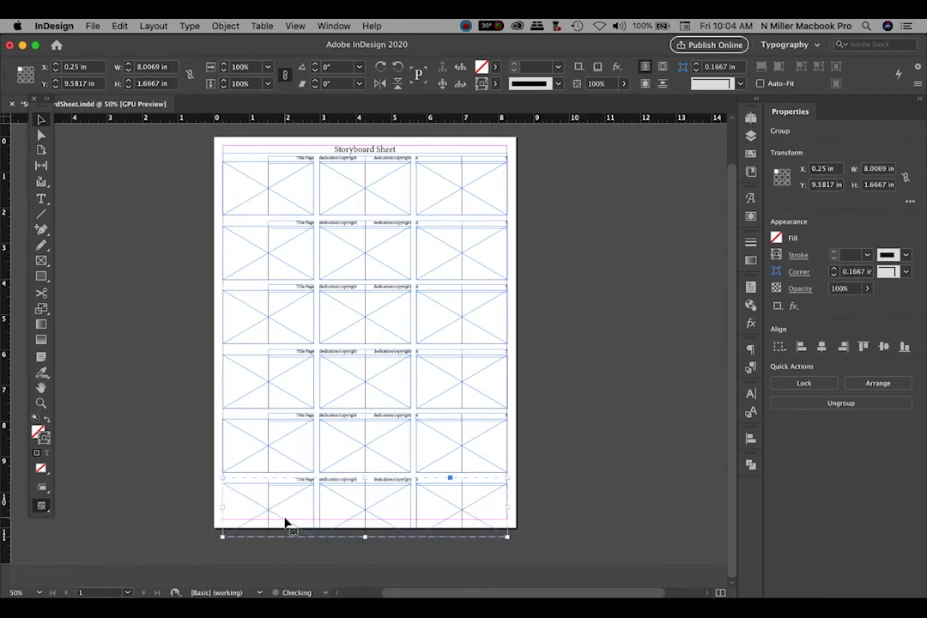
left_click(182, 215)
- Try moving the sixth row group upward to fit the page, and undo the change
left_click(347, 513)
left_click_drag(349, 516, 346, 498)
key("super+z")
- Group all six rows, shrink the group's height to 10.2083 in so it ends at the page's lower margin, and deselect it
left_click_drag(191, 212, 553, 515)
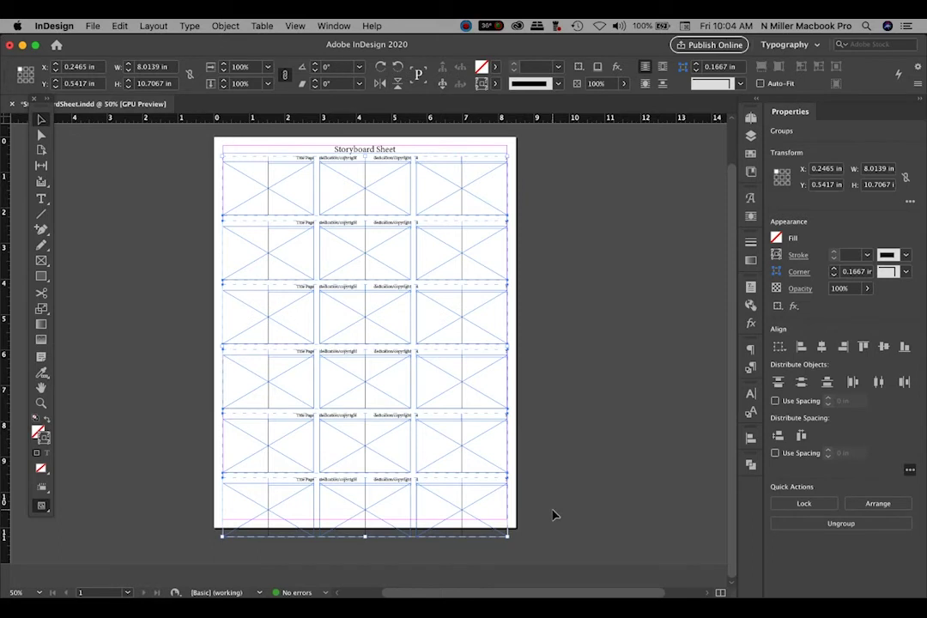
key("super+g")
left_click_drag(365, 539, 361, 521)
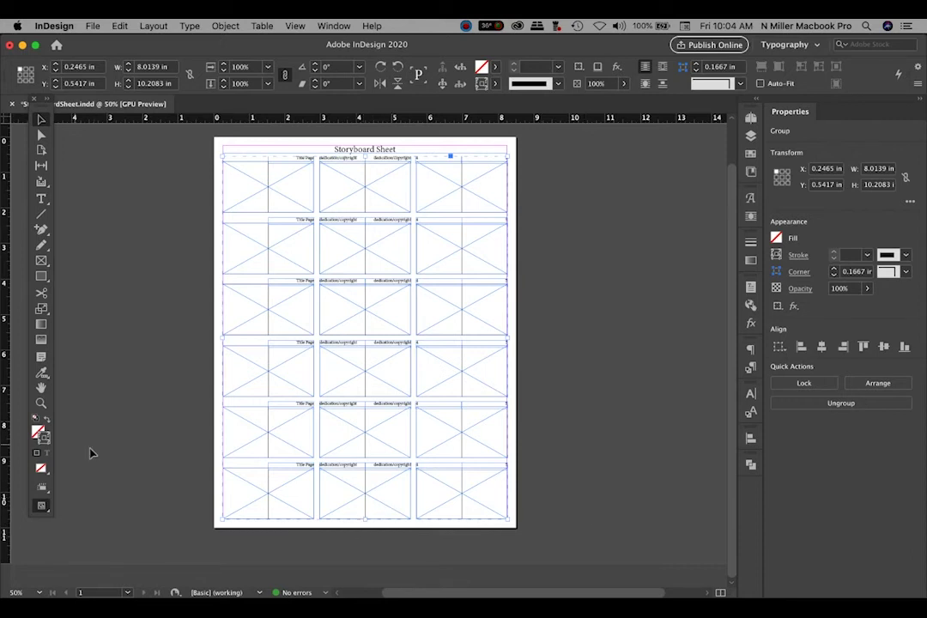
left_click(587, 473)
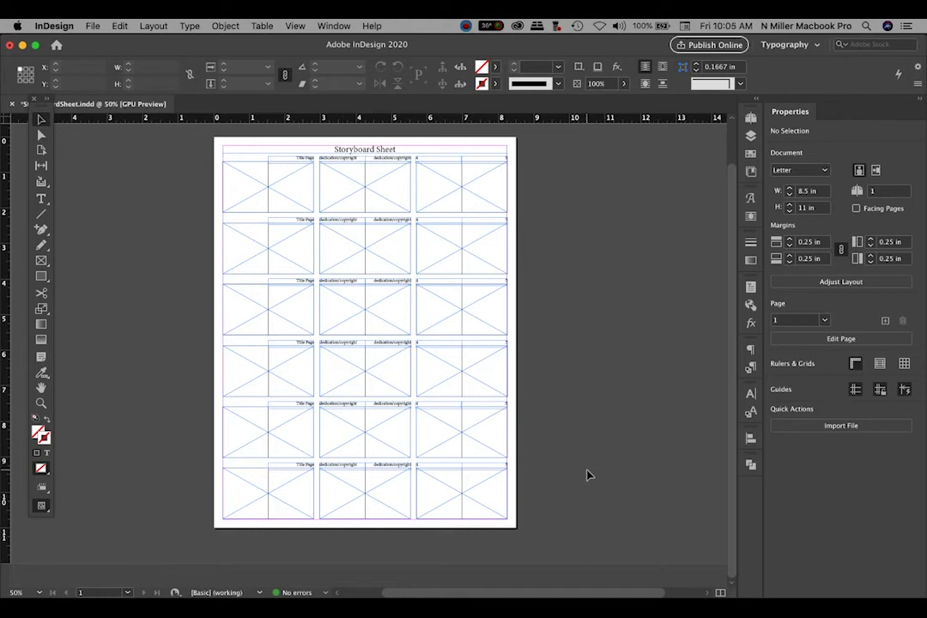
- Examine the six rows without guides and frame edges at 100% zoom
left_click(588, 474)
key("w")
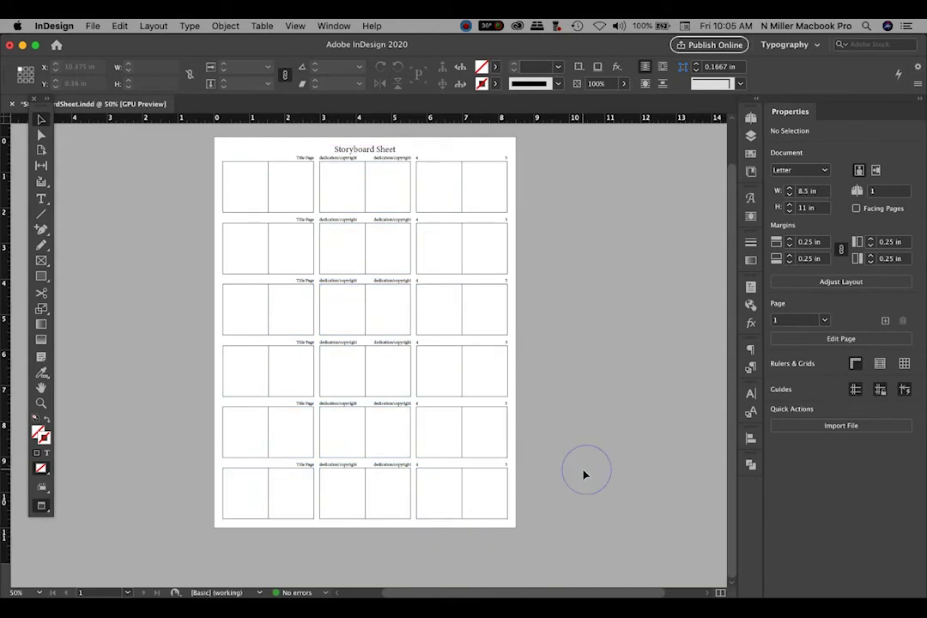
key("super+1")
scroll(567, 532, "down", 2)
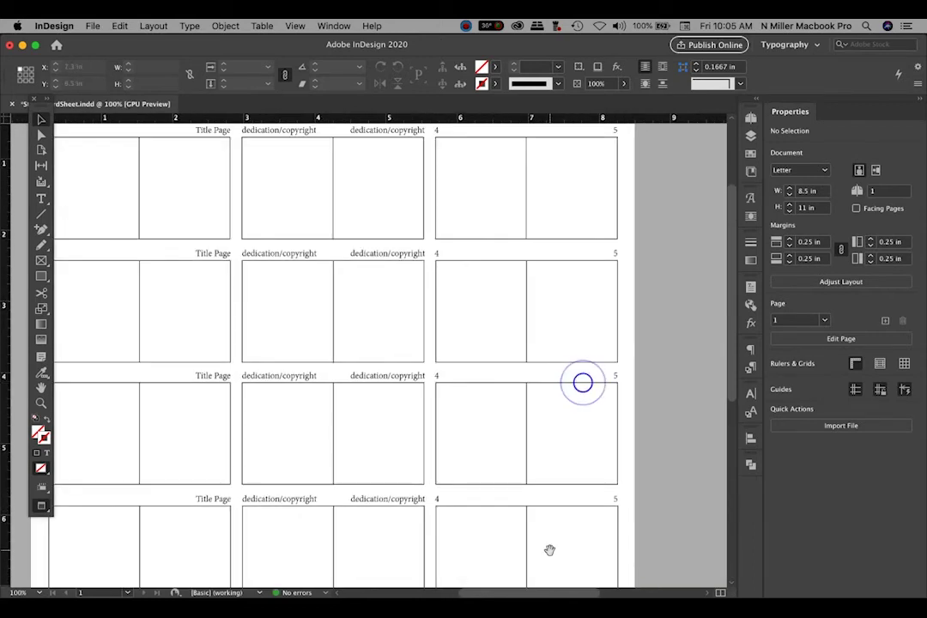
scroll(552, 524, "up", 4)
scroll(532, 510, "left", 2)
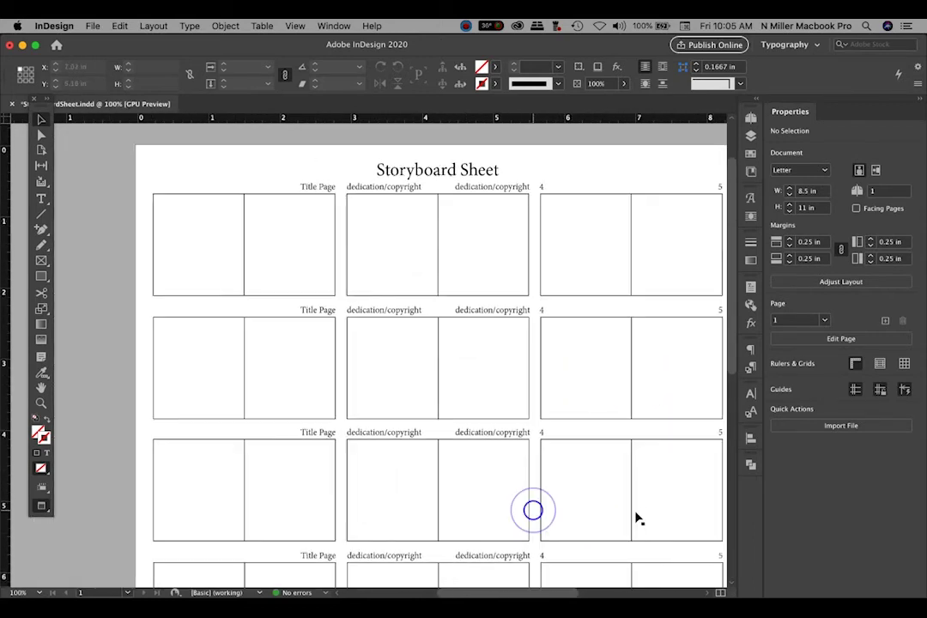
- Show the frame edges again, then ungroup the combined six-row group and the second row
key("w")
left_click(293, 320)
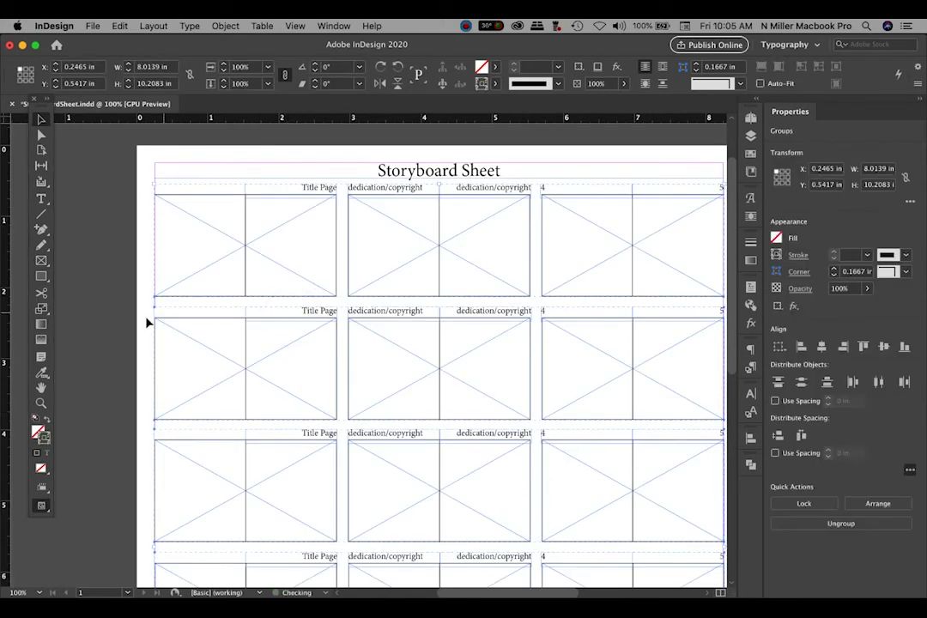
double_click(269, 371)
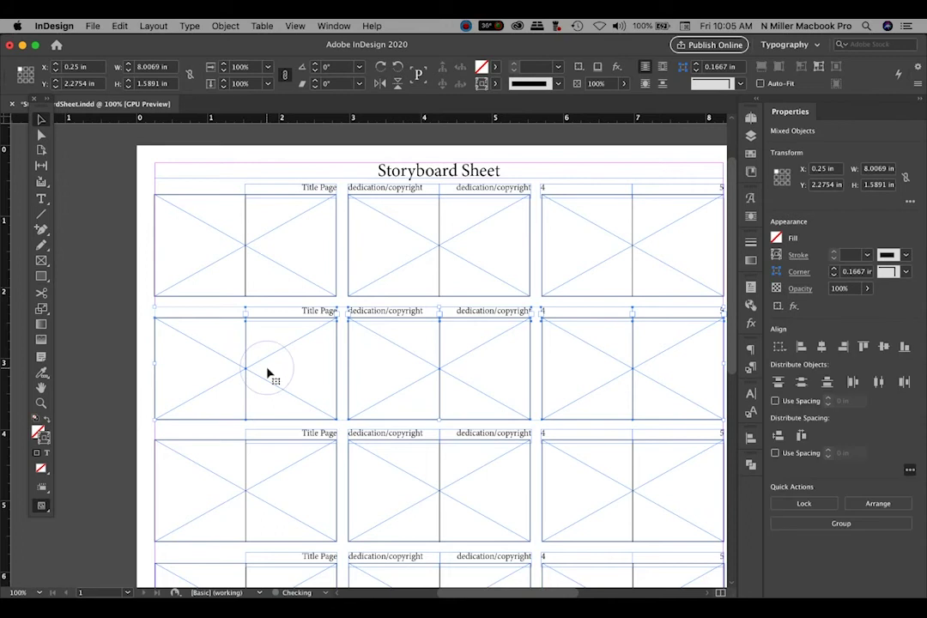
left_click(101, 345)
left_click(292, 367)
left_click(281, 314)
left_click(409, 343)
- Ungroup the third row of frames and clear the selection
left_click(254, 439)
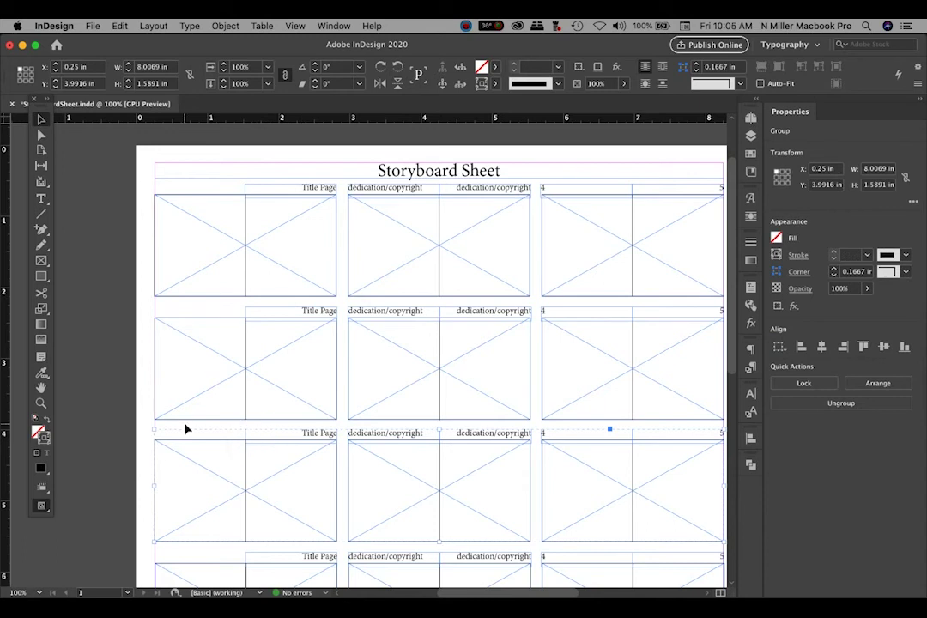
left_click(225, 26)
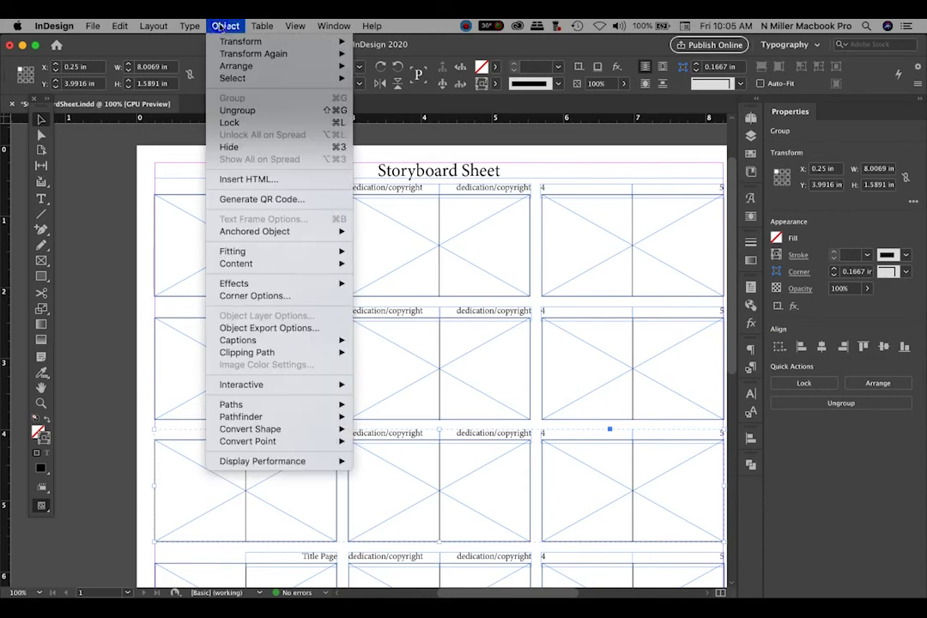
left_click(237, 110)
left_click(69, 488)
scroll(217, 466, "down", 1)
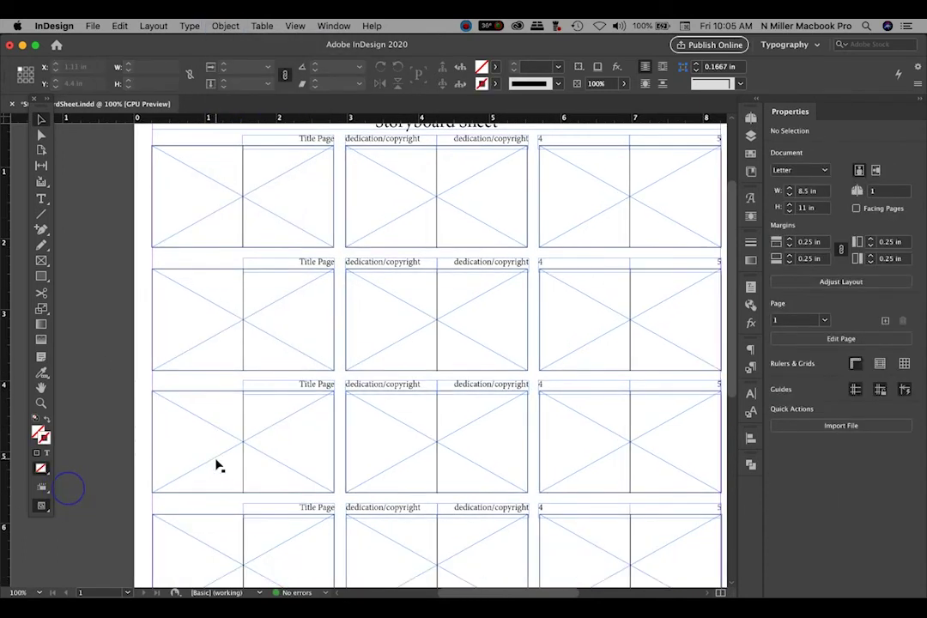
scroll(217, 466, "up", 3)
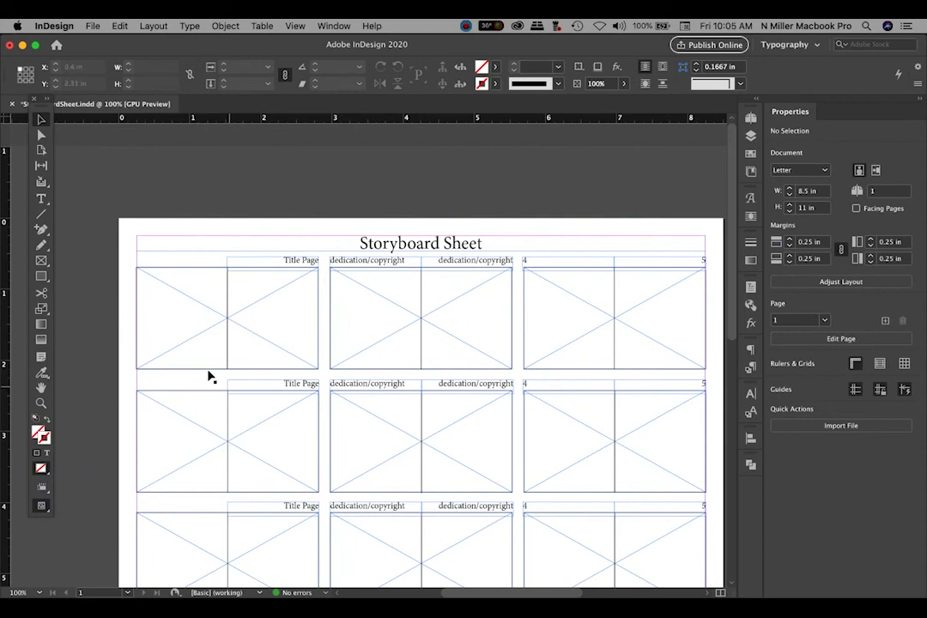
- Duplicate the second row's Title Page label above its first frame's left page at X 0.25 in and left-align the text
left_click(273, 386)
left_click_drag(306, 384, 218, 390)
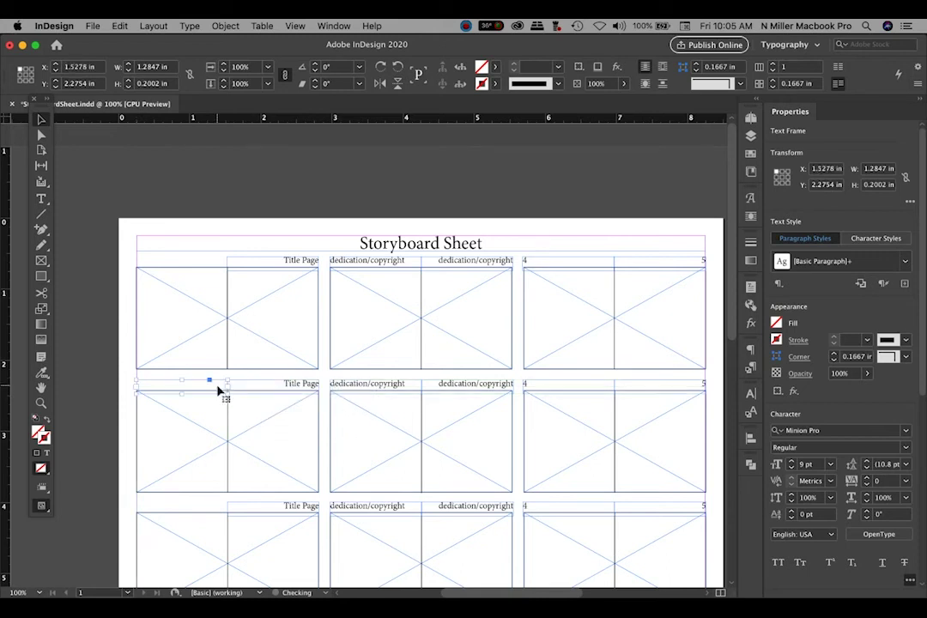
left_click(39, 201)
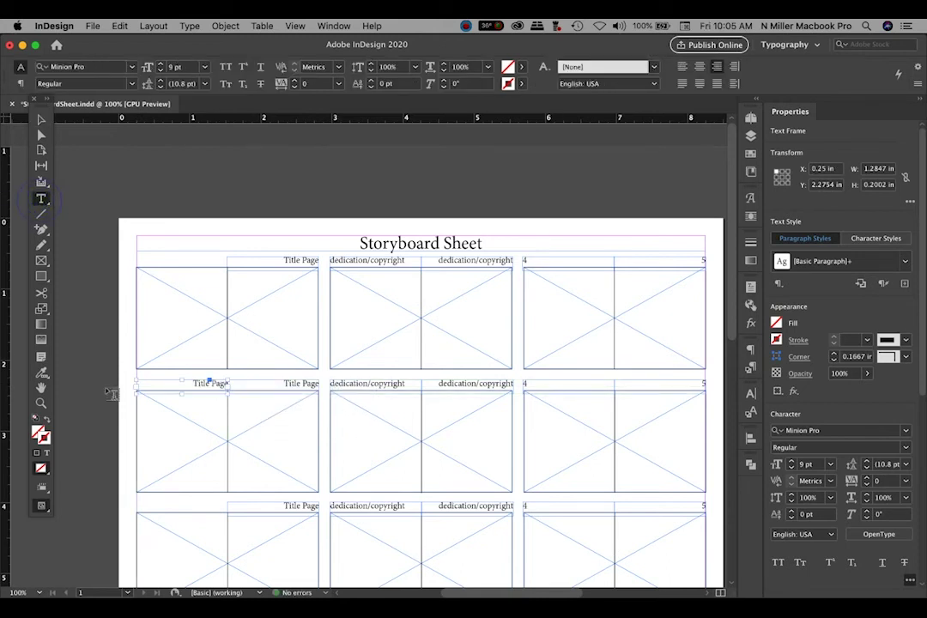
triple_click(209, 383)
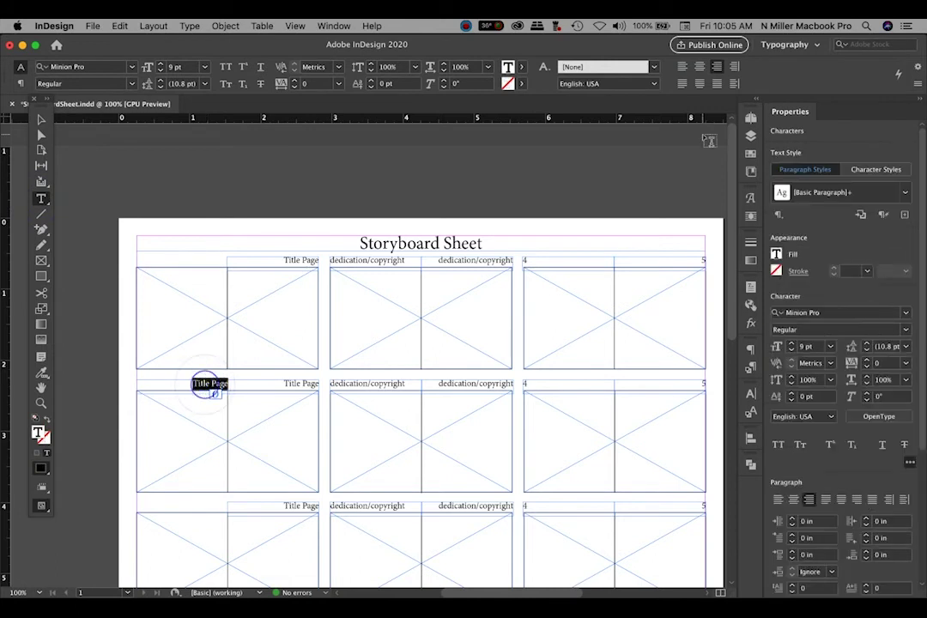
left_click(682, 66)
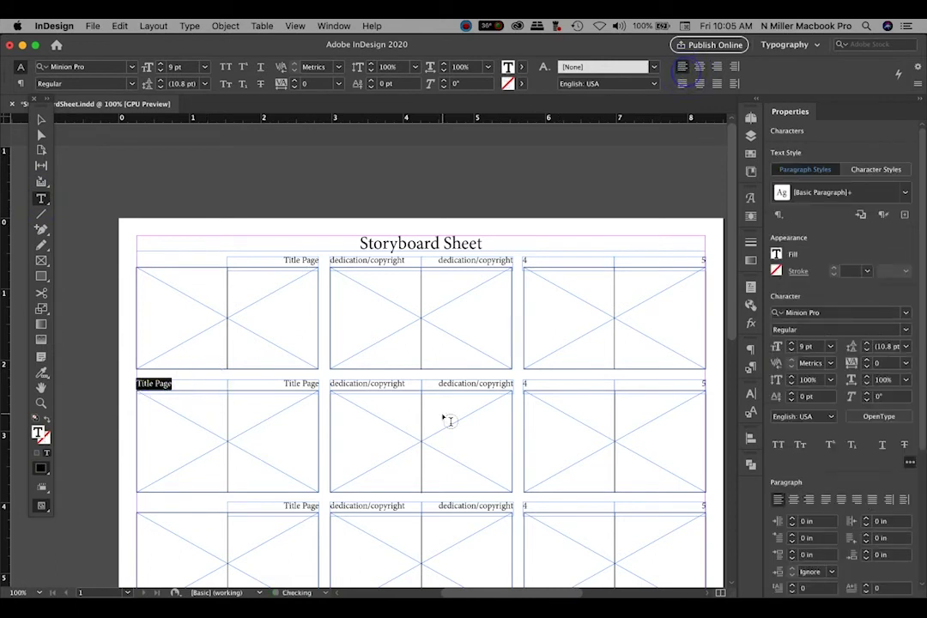
- Duplicate the left-aligned Title Page label straight down to the first frame of the third row
scroll(445, 420, "down", 3)
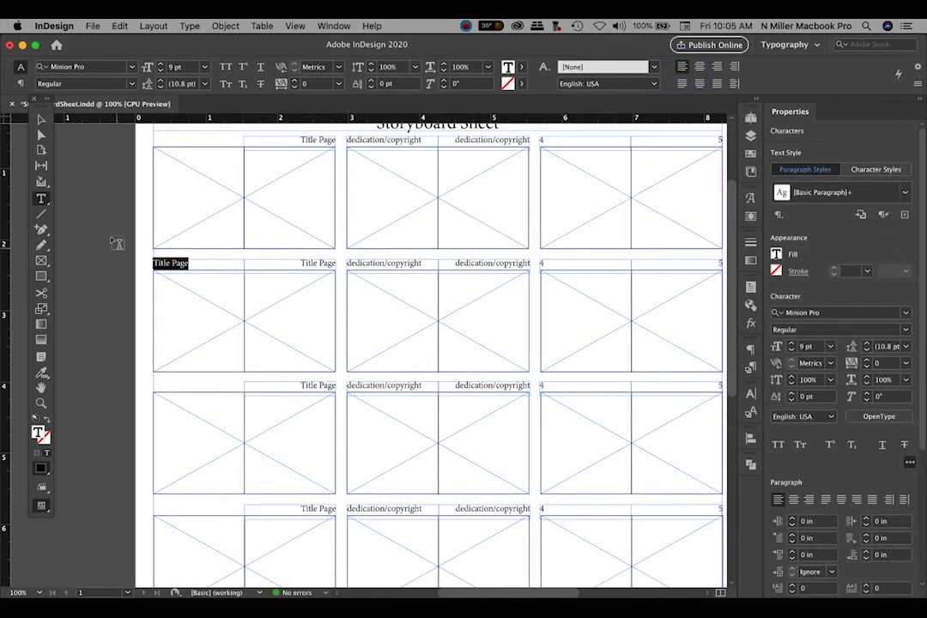
left_click(40, 119)
scroll(410, 283, "right", 2)
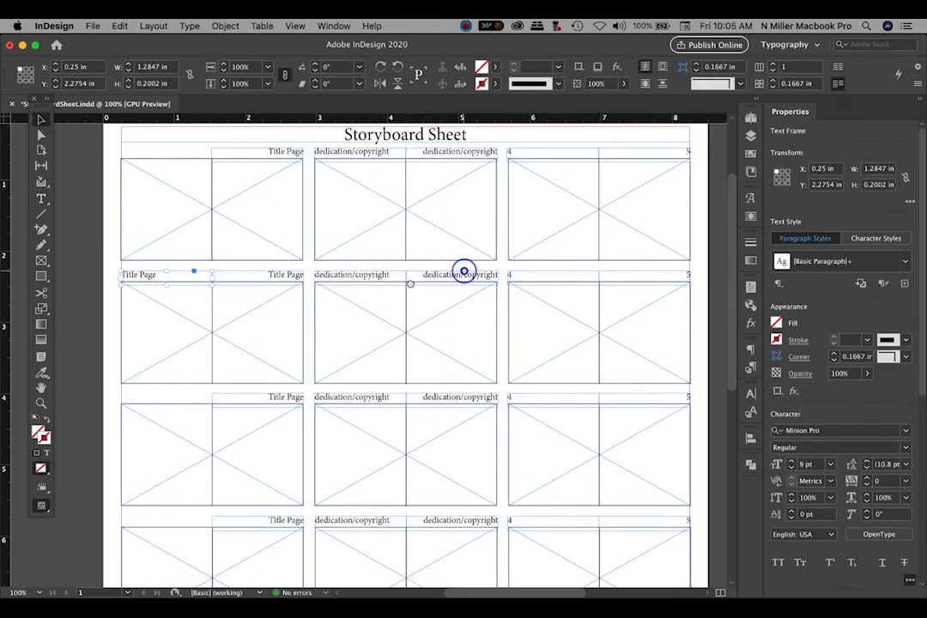
scroll(410, 284, "right", 2)
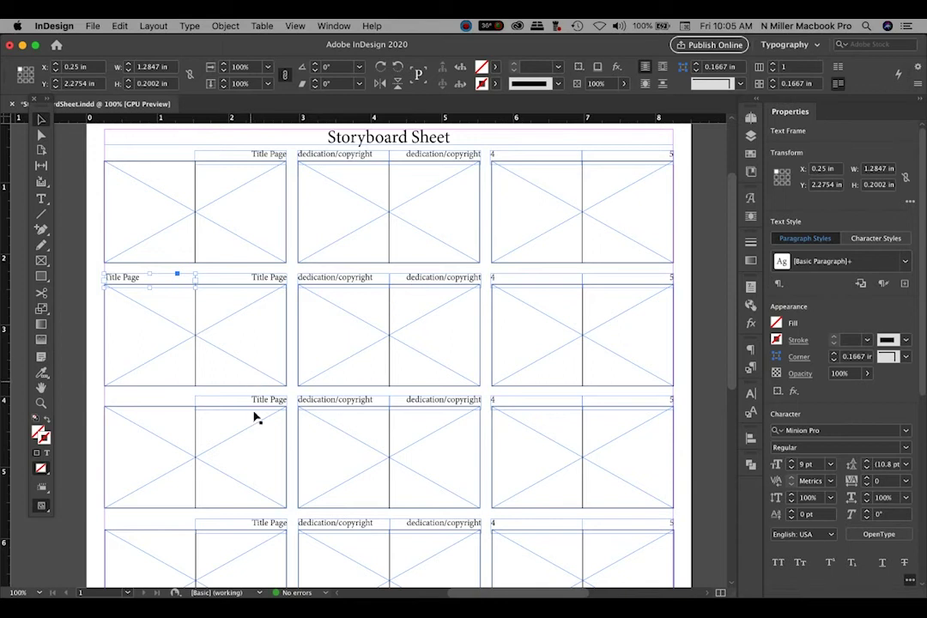
scroll(261, 446, "down", 3)
scroll(262, 446, "left", 2)
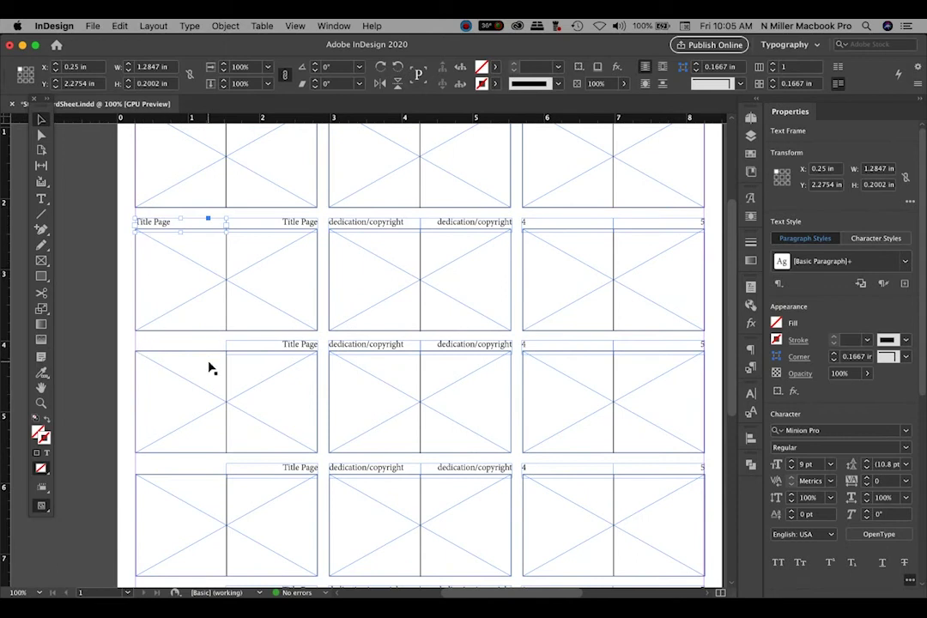
left_click_drag(170, 225, 176, 352)
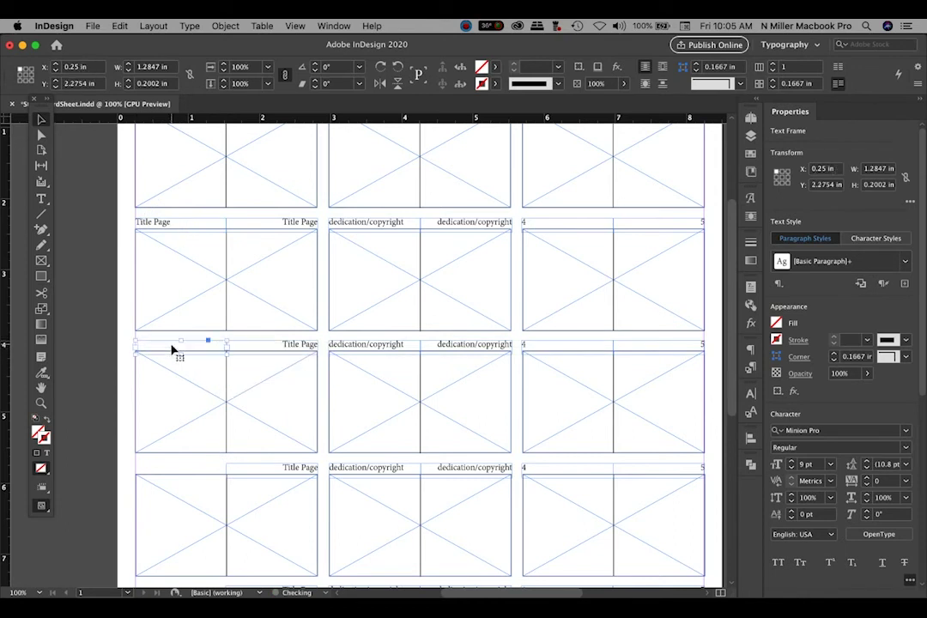
- Duplicate the left-aligned Title Page label down to the first frames of the fourth, fifth and sixth rows
scroll(217, 374, "down", 3)
scroll(218, 375, "left", 1)
left_click_drag(180, 245, 182, 374)
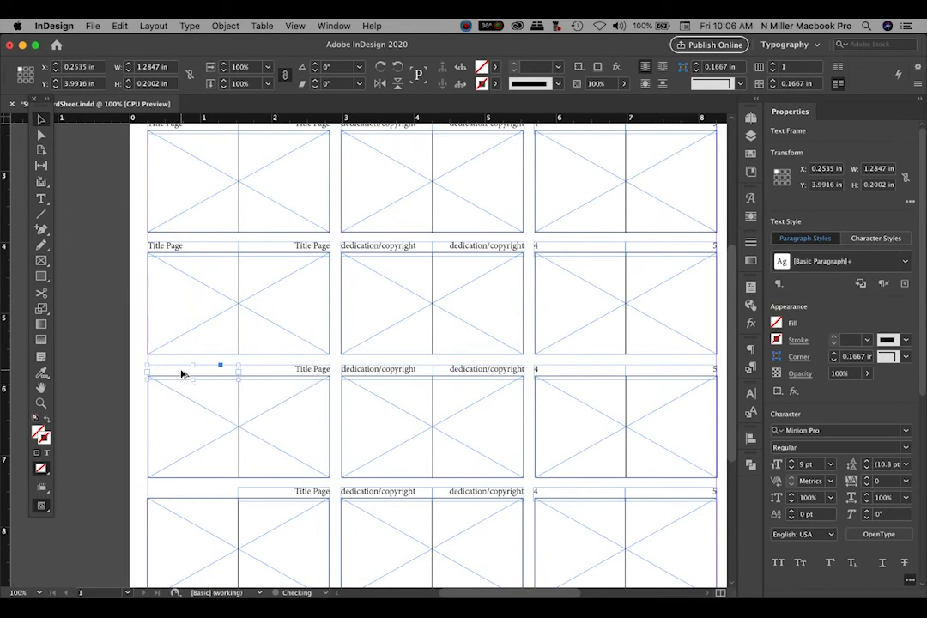
scroll(194, 245, "down", 6)
scroll(193, 245, "left", 1)
left_click_drag(181, 189, 192, 433)
- Replace the second row's page labels with the numbers 6 through 11 in order
scroll(281, 352, "up", 10)
scroll(279, 352, "left", 5)
scroll(279, 352, "down", 1)
left_click(42, 199)
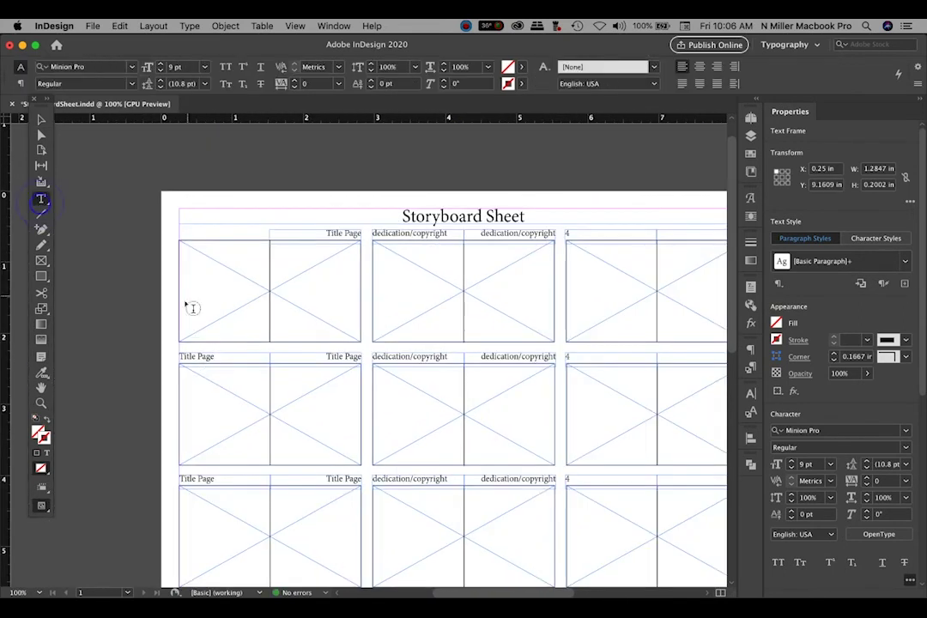
triple_click(215, 357)
type("6")
triple_click(321, 356)
type("7")
triple_click(417, 356)
type("8")
triple_click(499, 356)
type("9")
triple_click(505, 386)
type("10")
triple_click(639, 382)
type("11")
- Replace the third row's page labels with the numbers 12 through 17 in order
scroll(429, 383, "down", 3)
triple_click(196, 383)
type("12")
triple_click(275, 388)
type("13")
triple_click(364, 383)
type("14")
triple_click(542, 386)
type("16")
triple_click(666, 385)
type("17")
- Replace the fourth row's page labels with the numbers 18 through 23 in order
scroll(364, 443, "down", 3)
triple_click(188, 352)
type("18")
triple_click(277, 354)
type("19")
triple_click(352, 352)
type("20")
triple_click(459, 355)
type("21")
triple_click(527, 352)
type("22")
- Replace the fifth row's page labels with the numbers 24 through 29 in order
scroll(217, 238, "down", 3)
triple_click(184, 244)
type("24")
triple_click(286, 248)
type("25")
triple_click(424, 253)
type("26")
triple_click(475, 248)
type("27")
triple_click(550, 248)
type("28")
triple_click(712, 247)
type("29")
- Label the sixth row's first three pages 30, 31 and 32, and clear the text of the fourth page's label
triple_click(198, 368)
type("30")
triple_click(276, 372)
type("31")
triple_click(399, 368)
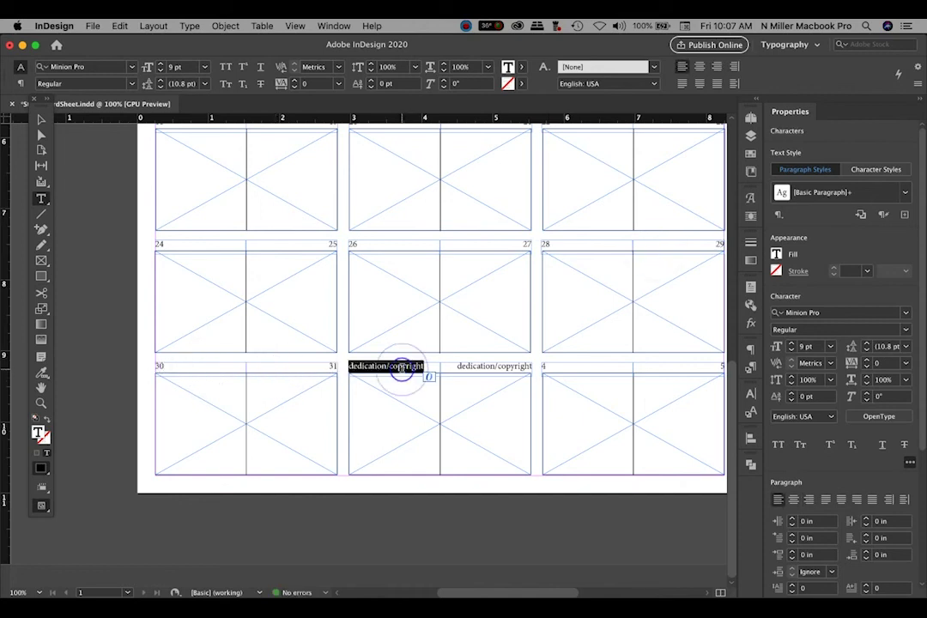
type("32")
triple_click(496, 367)
key("BackSpace")
- Delete the sixth row's third frame together with its center divider and the page labels 4 and 5
scroll(67, 150, "right", 5)
left_click(41, 119)
scroll(368, 378, "left", 2)
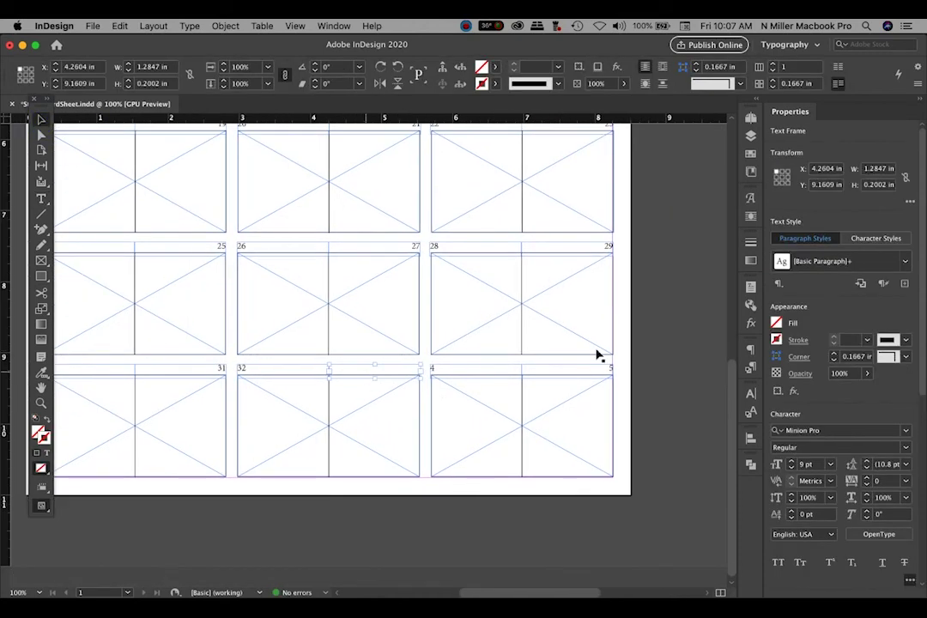
left_click(545, 372)
key("BackSpace")
left_click(543, 374)
key("super+shift+g")
left_click(587, 394)
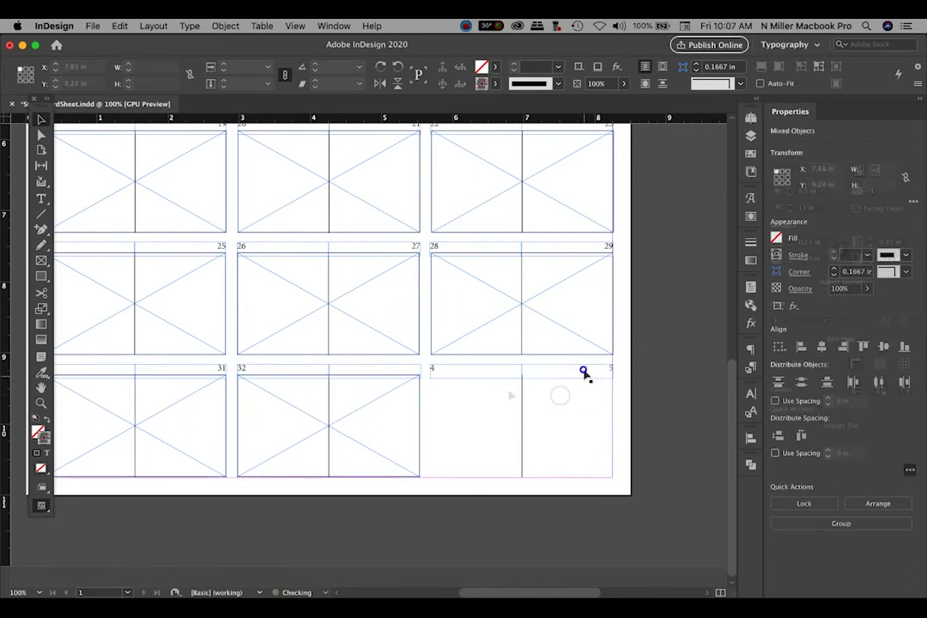
left_click(585, 370)
left_click(584, 372)
key("BackSpace")
left_click_drag(559, 395, 494, 376)
key("BackSpace")
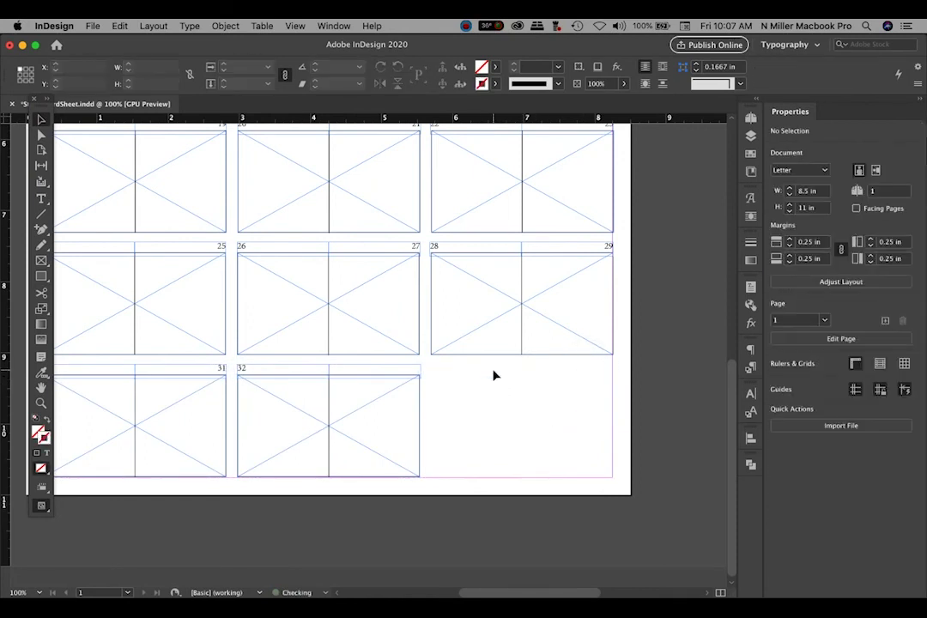
- Fit the whole page in view and review the numbered storyboard sheet without guides and frame edges
scroll(494, 375, "up", 3)
scroll(495, 375, "left", 2)
key("super+0")
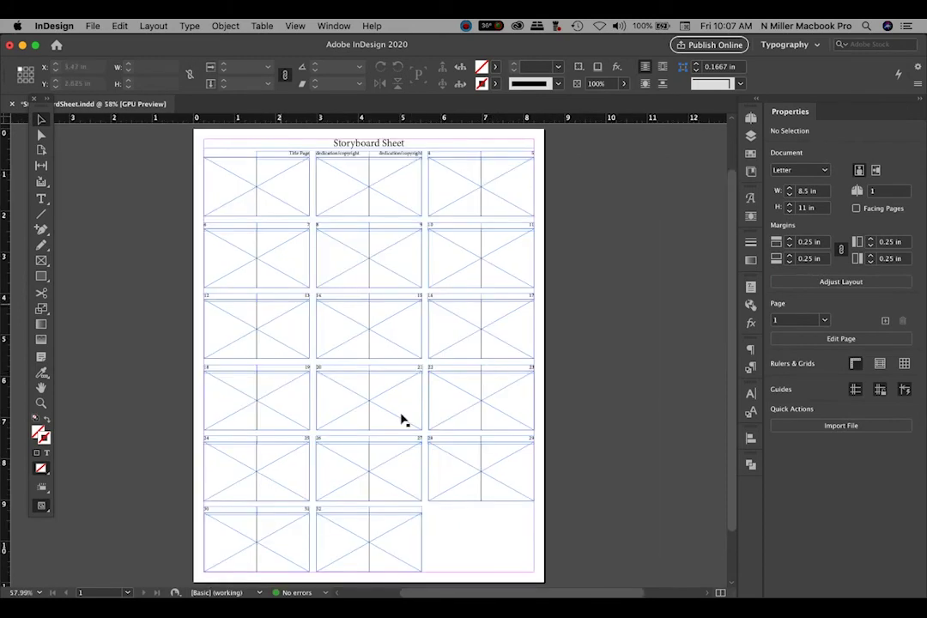
key("w")
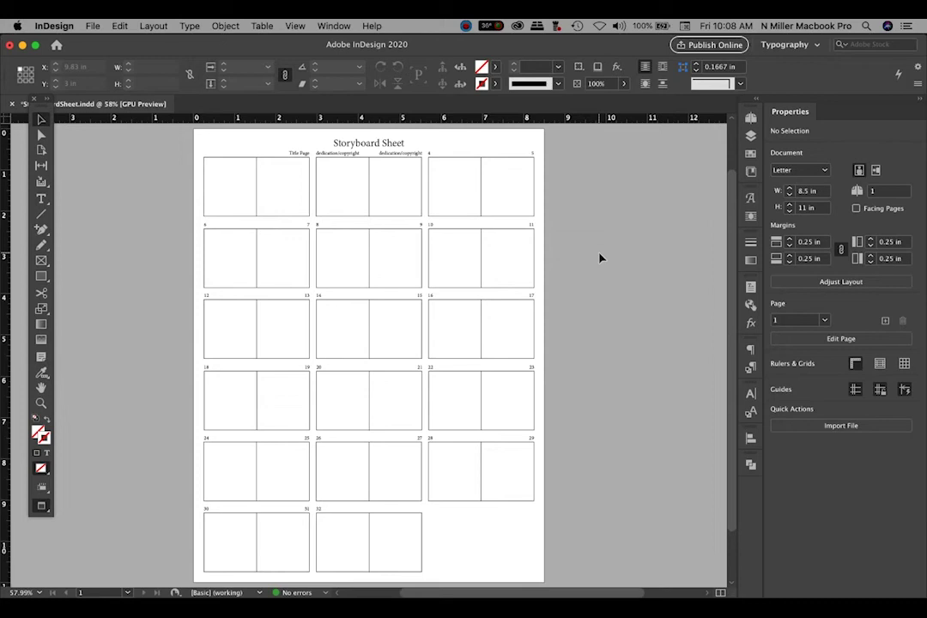
left_click(248, 188)
left_click(123, 173)
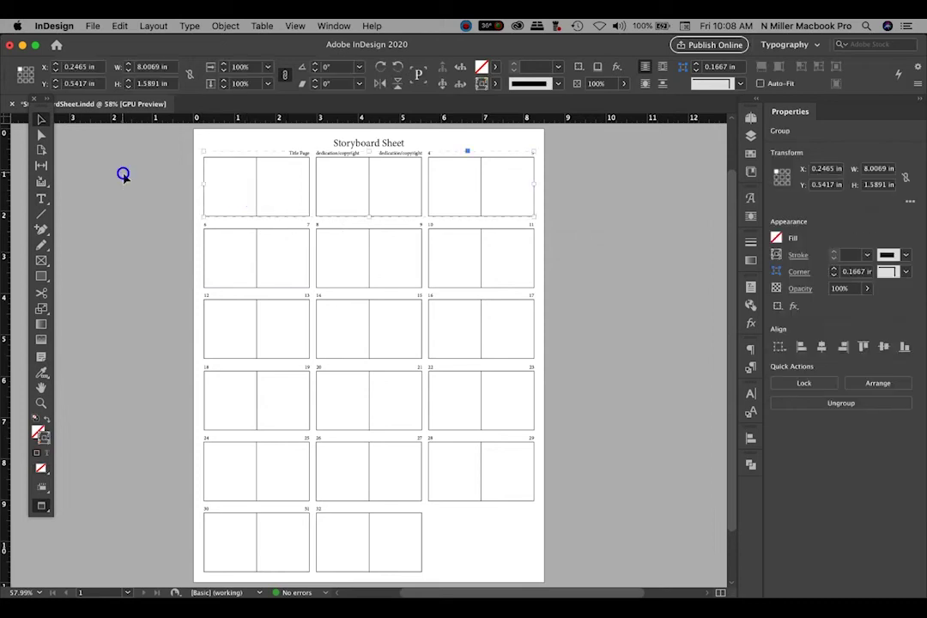
left_click(42, 136)
left_click(105, 154)
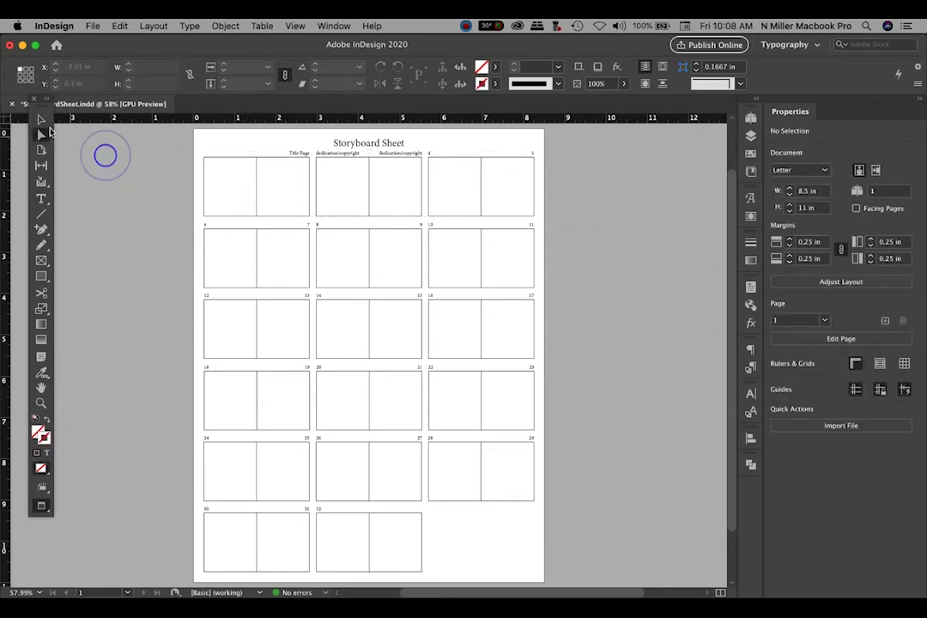
left_click(42, 121)
- Place cover1.jpg from the Town and Country Mouse project's Thumbnail scans folder into the first row's first frame
left_click(286, 203)
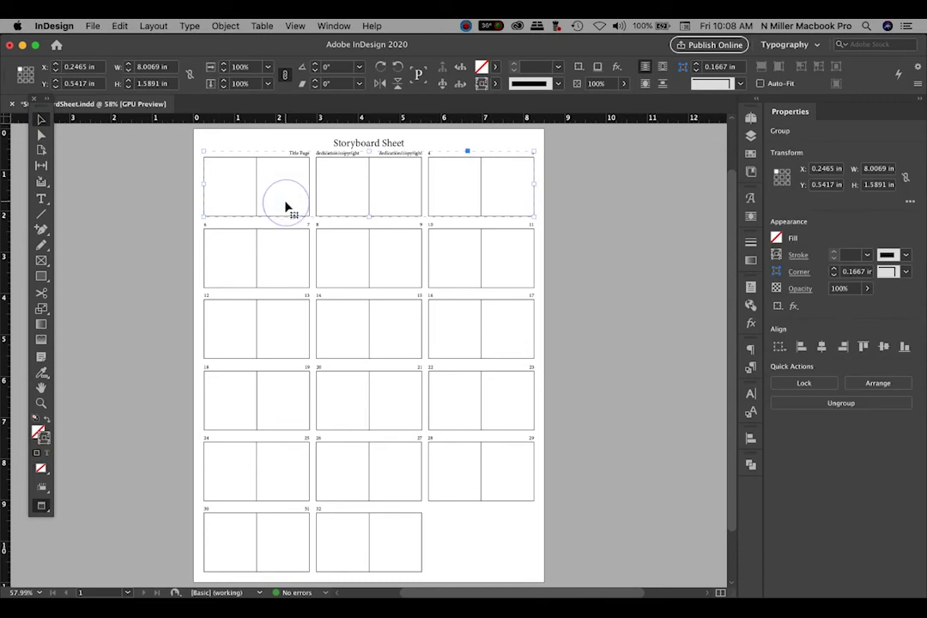
left_click(170, 222)
double_click(221, 214)
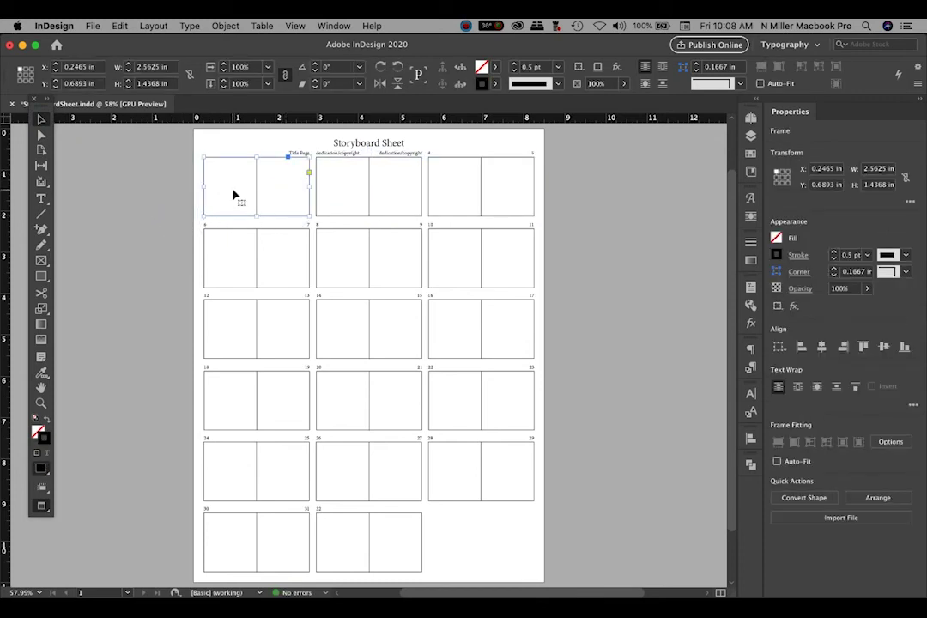
left_click(120, 26)
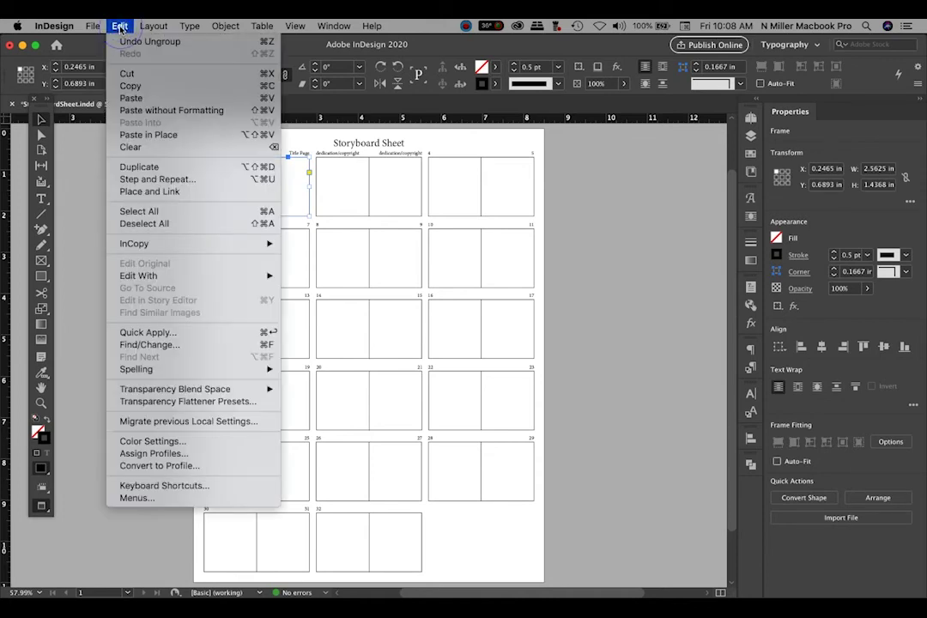
mouse_move(97, 23)
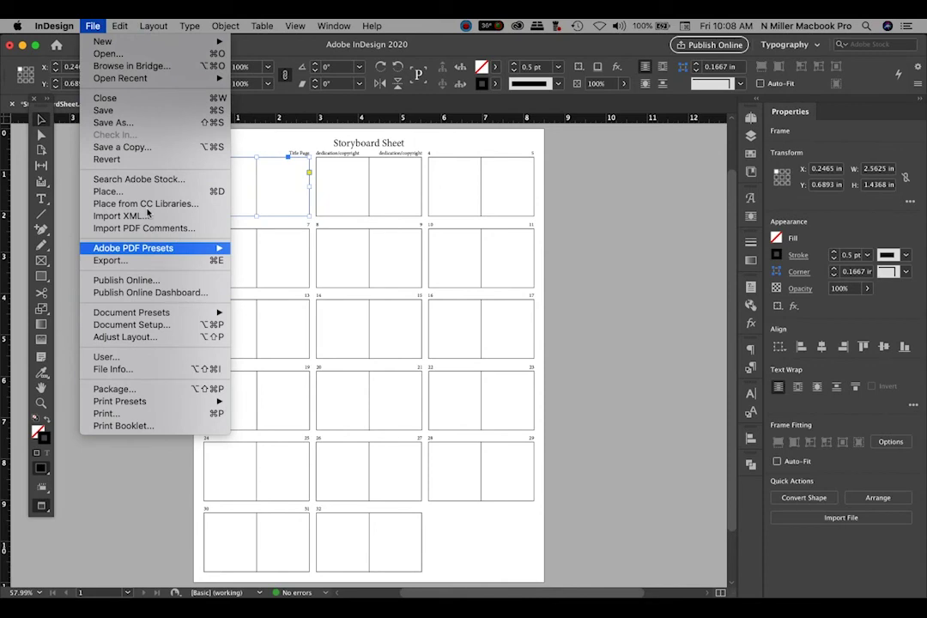
left_click(222, 192)
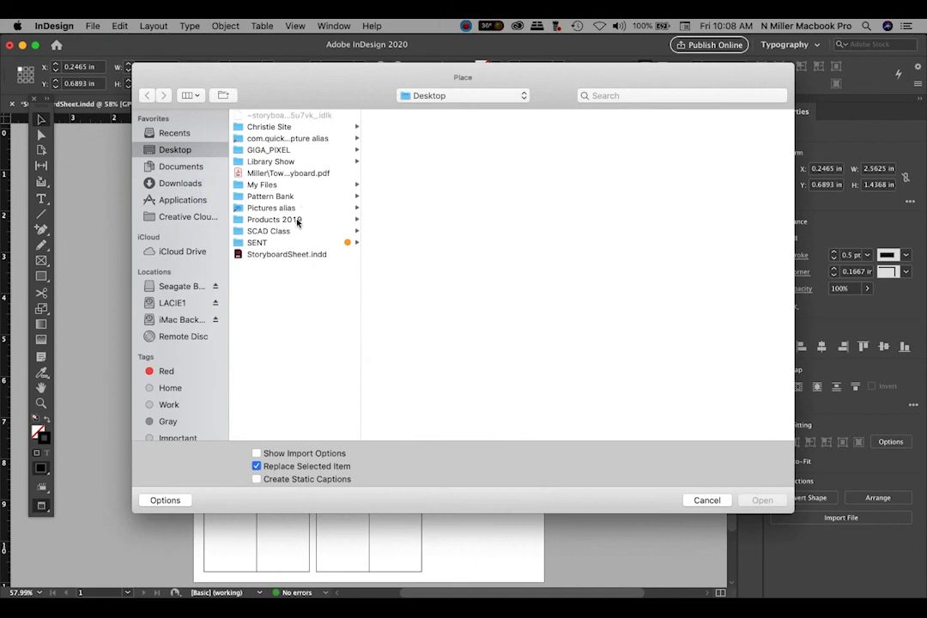
left_click(291, 230)
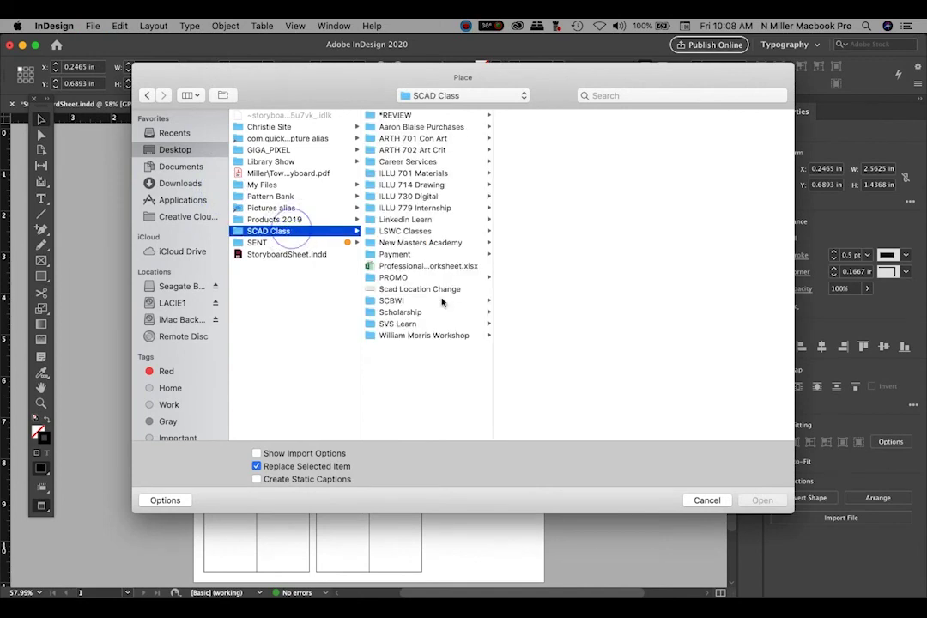
left_click(438, 207)
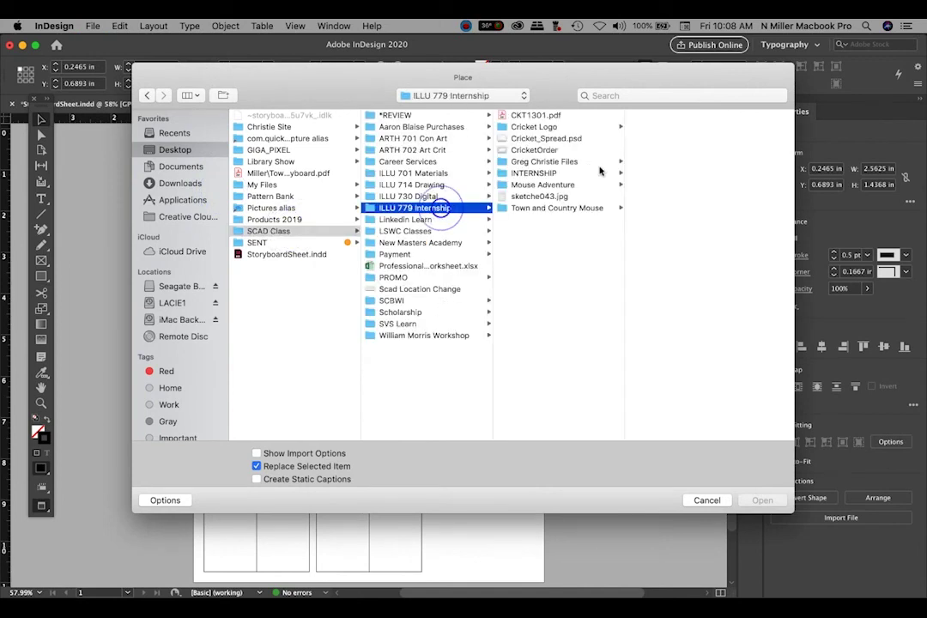
left_click(565, 207)
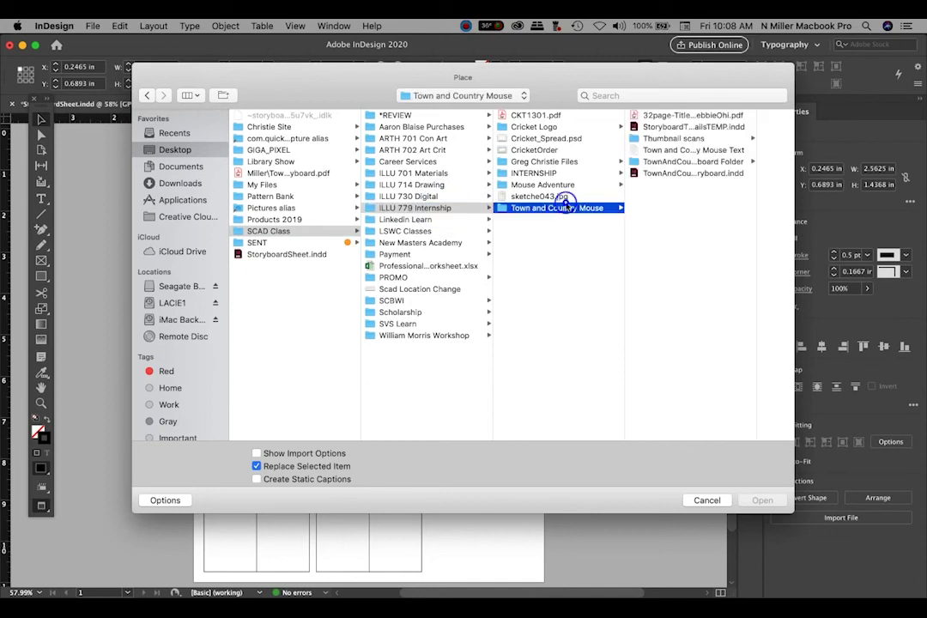
left_click(674, 138)
left_click(697, 115)
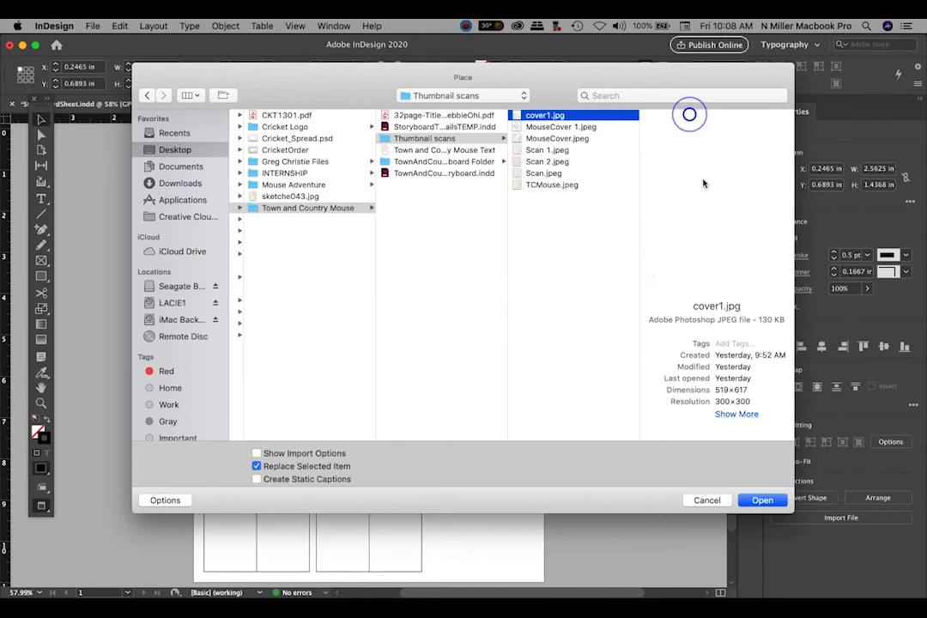
left_click(761, 500)
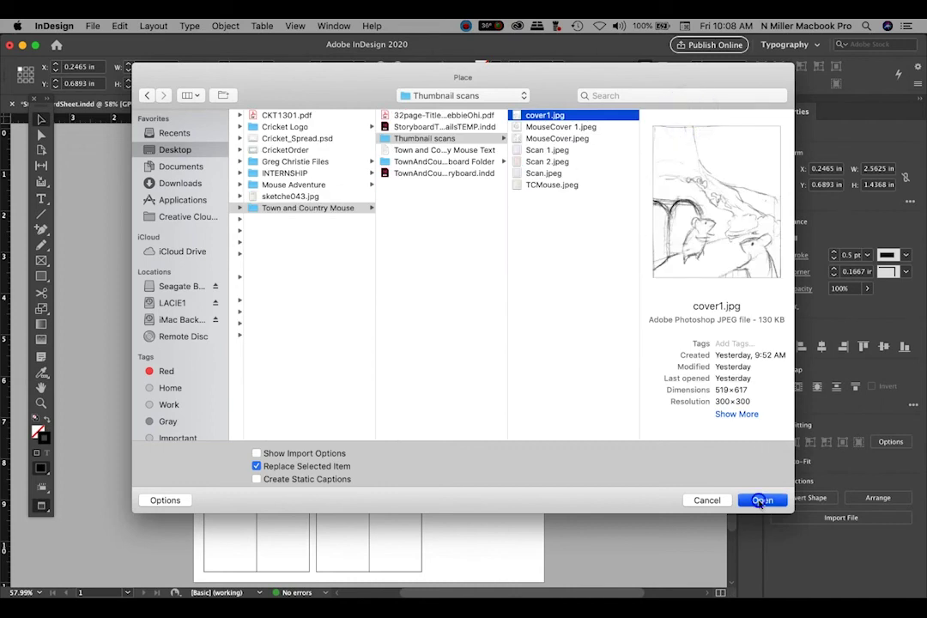
- Scale the placed cover sketch to about 1.27 by 1.49 in so it fits the left half of the first frame
mouse_move(266, 197)
left_mouse_down()
mouse_move(286, 198)
mouse_move(274, 204)
left_mouse_up()
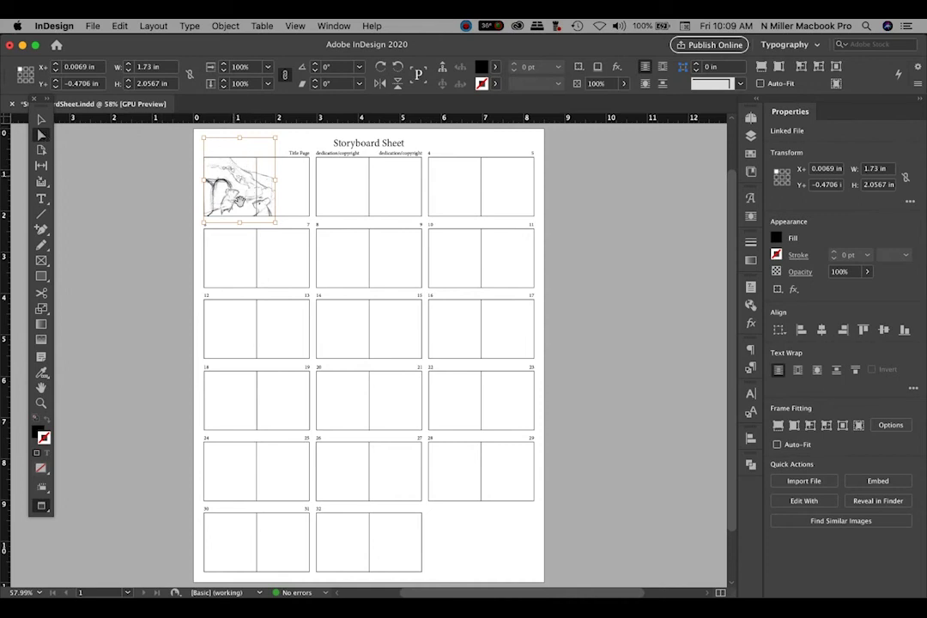
left_click_drag(276, 137, 261, 156)
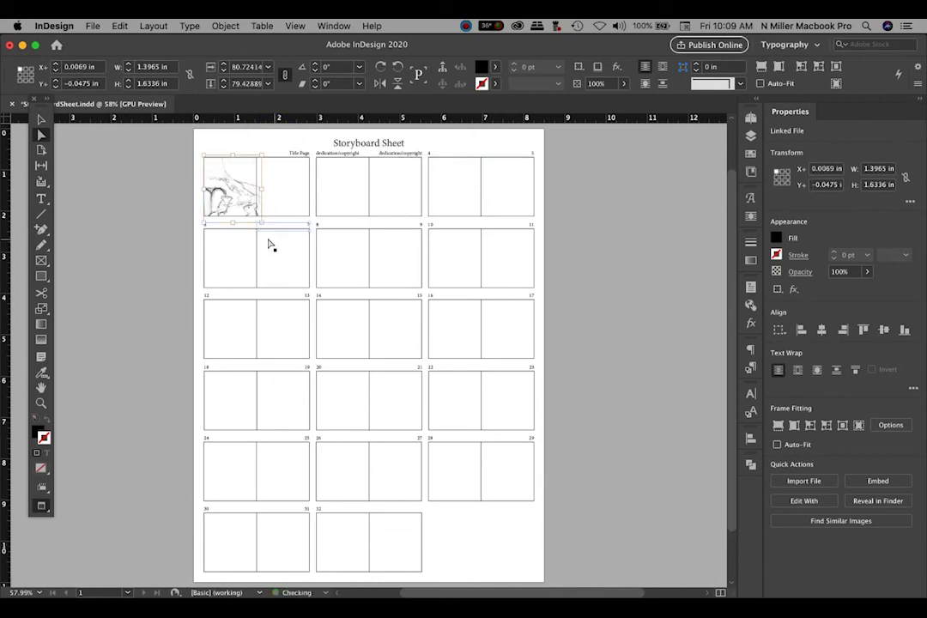
left_click_drag(260, 223, 255, 217)
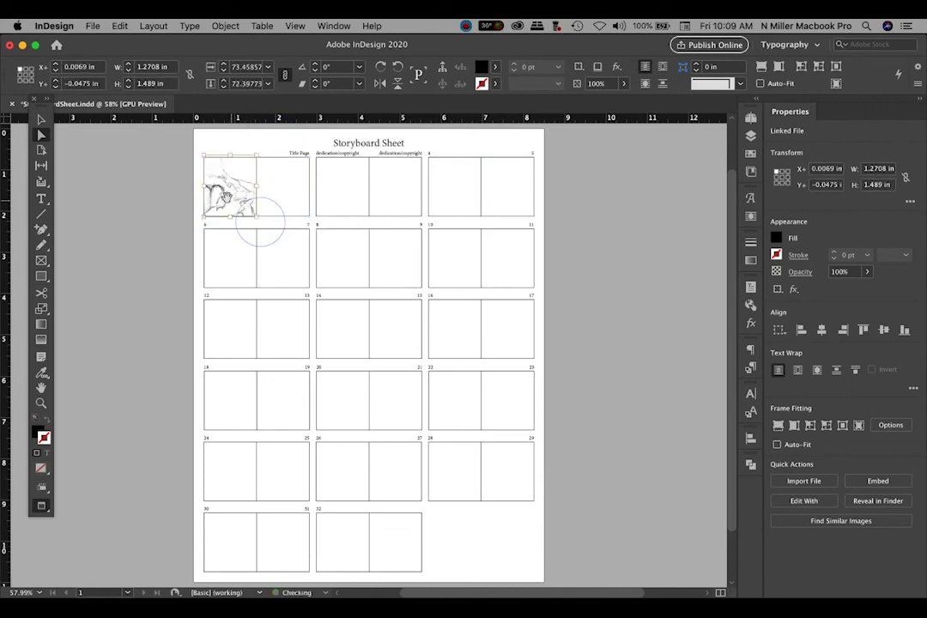
left_click(166, 201)
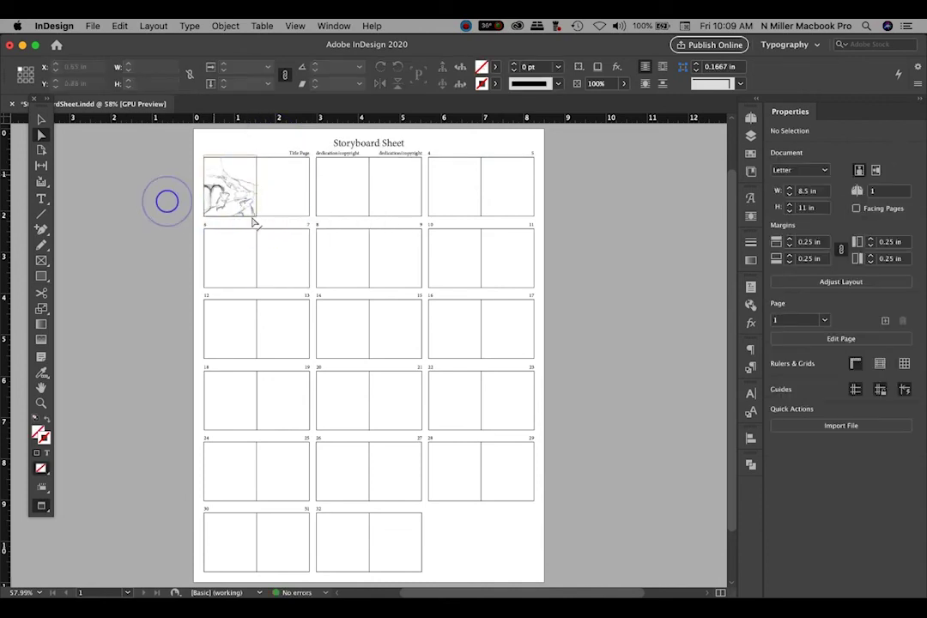
left_click(116, 323)
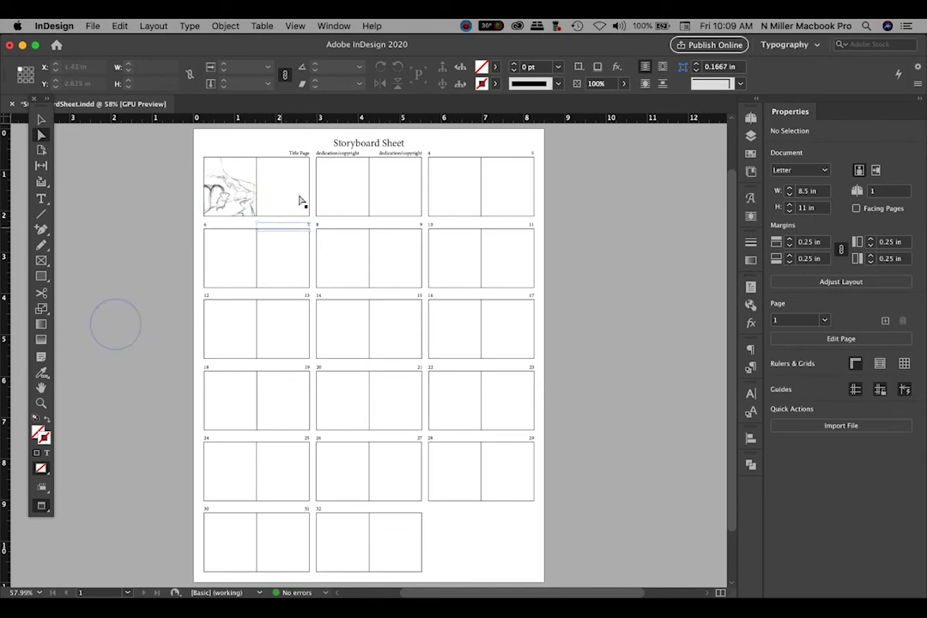
- Move the cover sketch into the right half of the first frame, and undo the move
left_click(222, 203)
left_click_drag(222, 203, 283, 207)
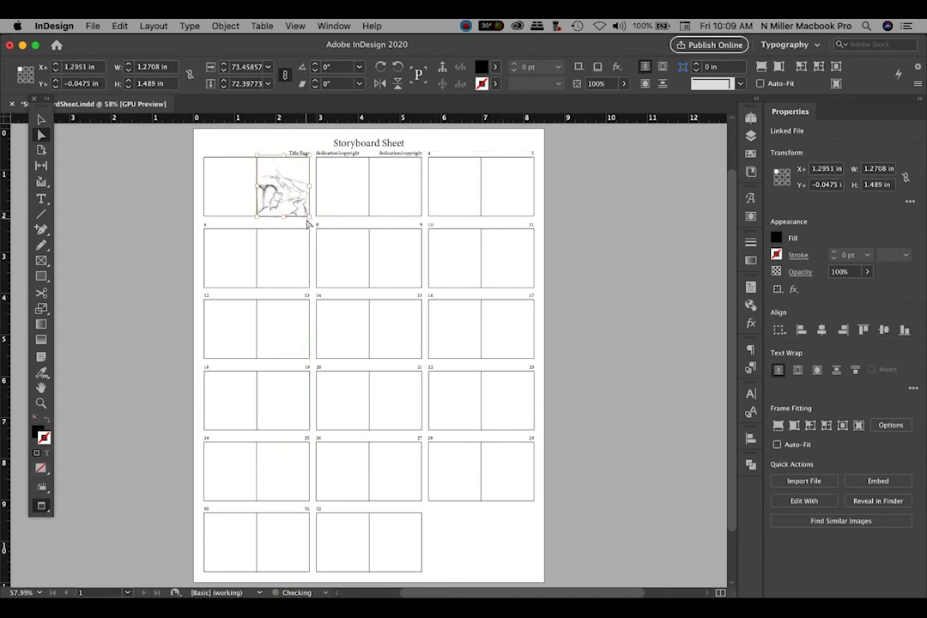
key("super+z")
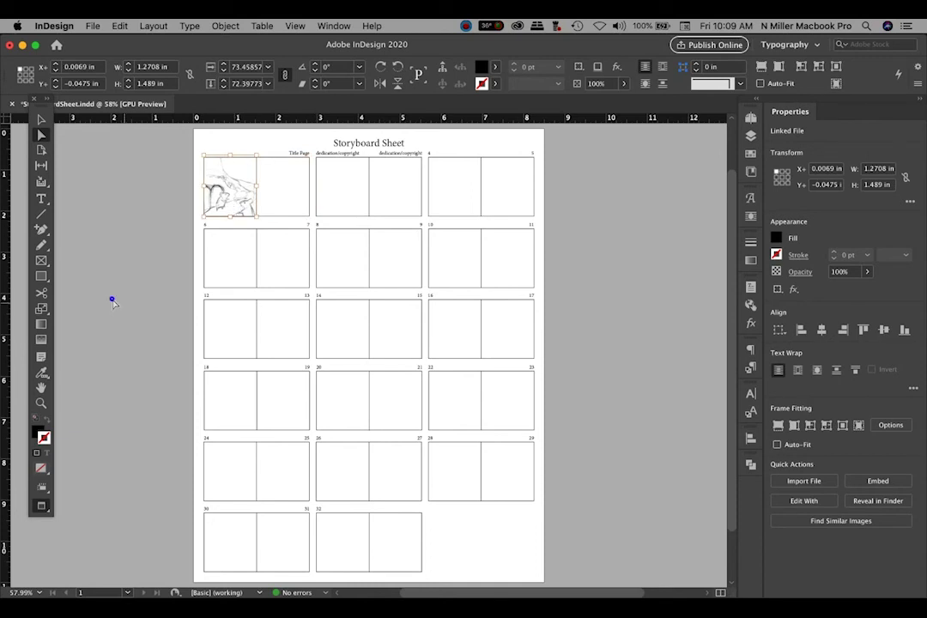
- Delete the placed cover sketch from the first row's first frame and leave nothing selected
left_click(95, 253)
left_click(235, 191)
left_click(114, 319)
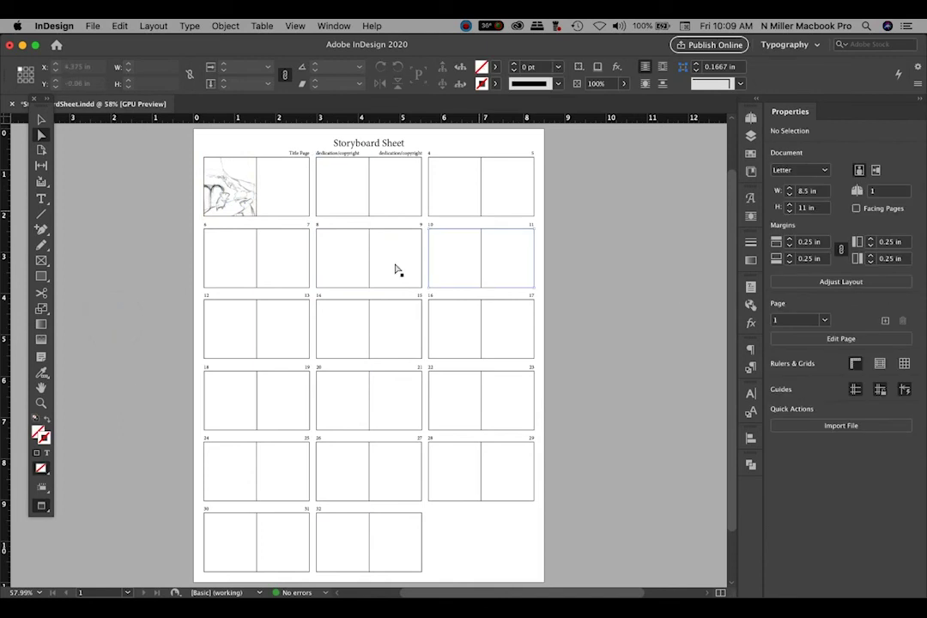
left_click(239, 200)
left_click_drag(249, 189, 230, 187)
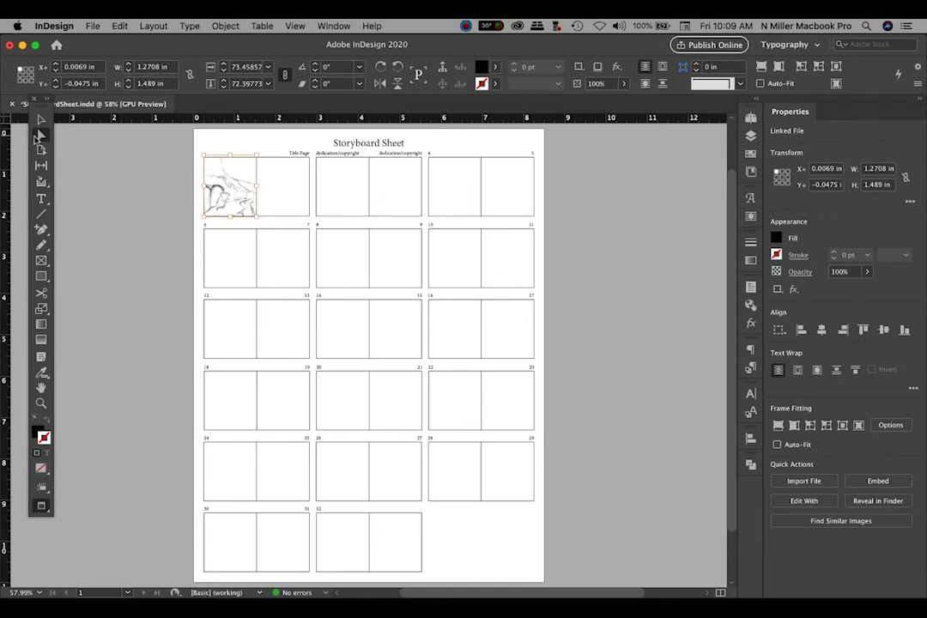
left_click(38, 136)
key("Delete")
left_click(96, 246)
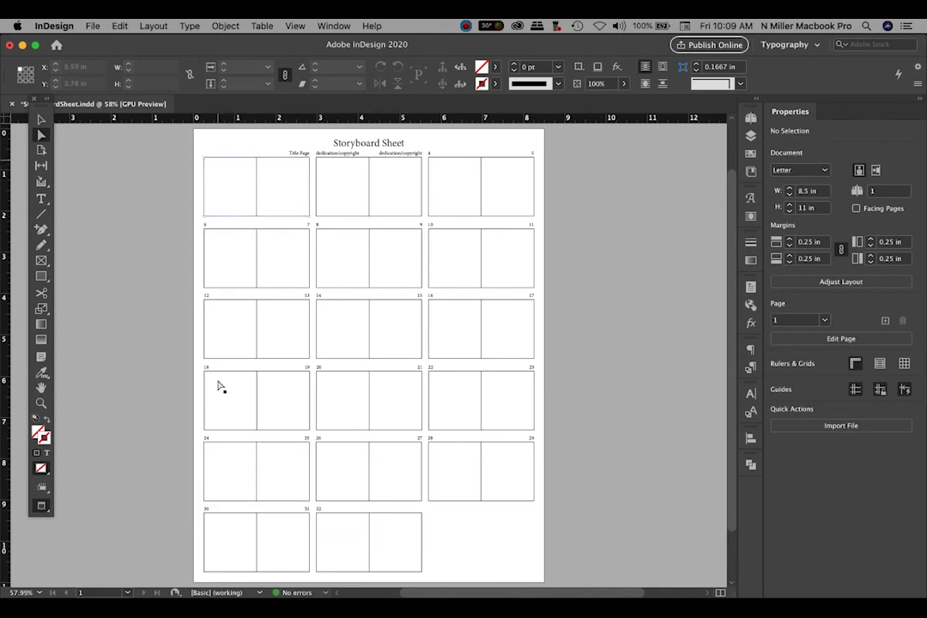
left_click(169, 391)
left_click(171, 252)
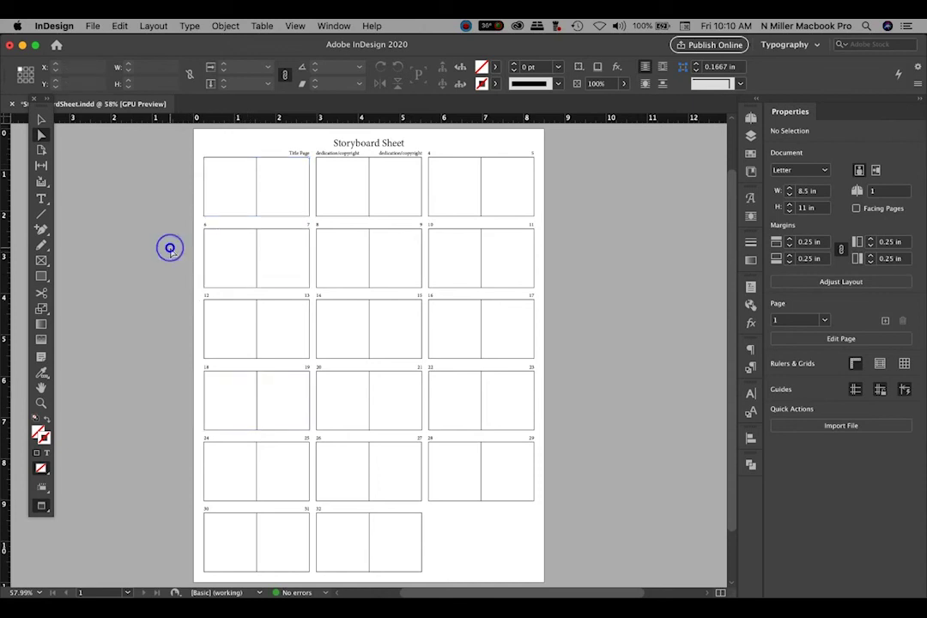
- Open the print settings, choose the Canon Land printer and show the page setup options
left_click(91, 28)
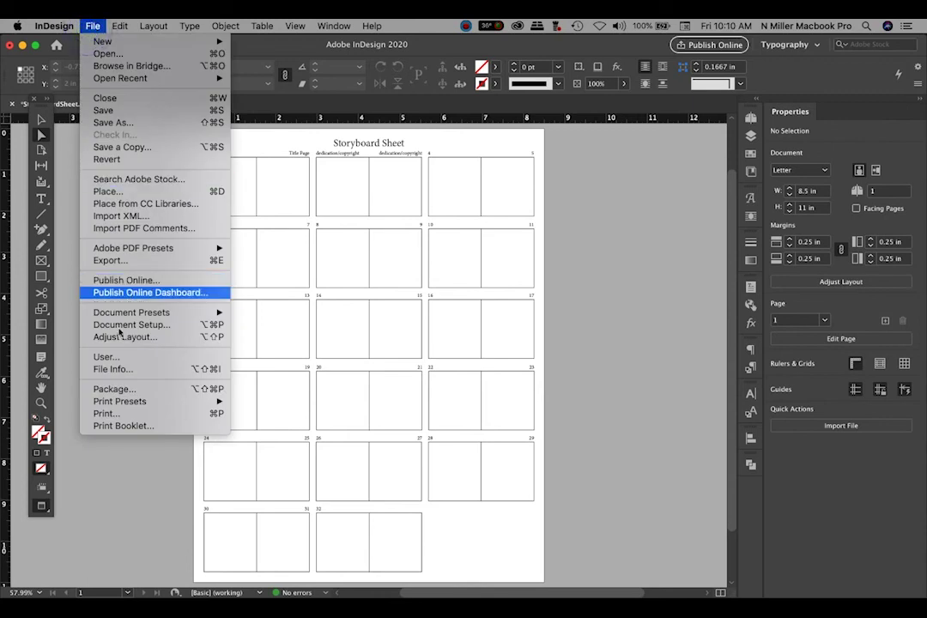
left_click(217, 415)
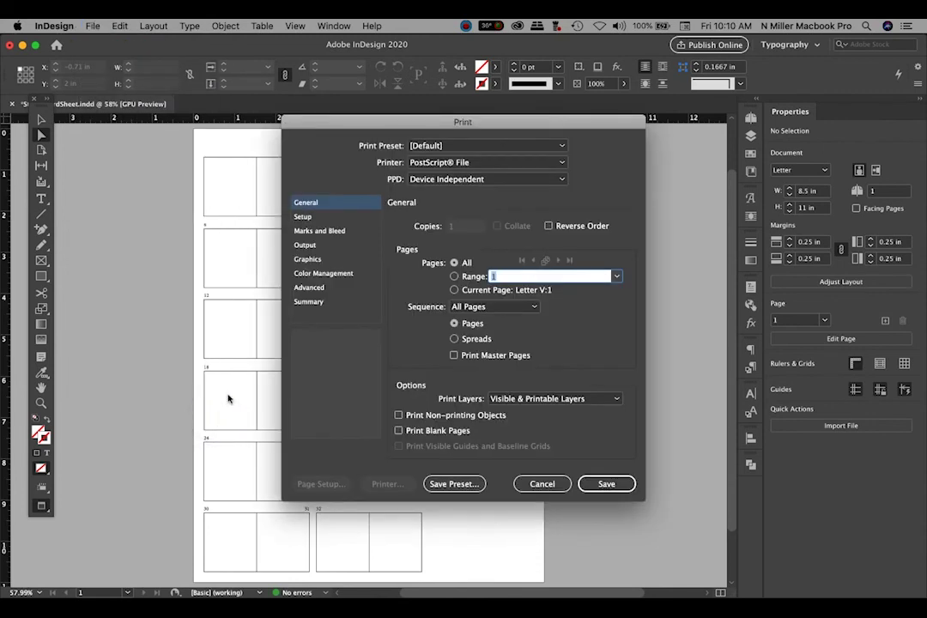
left_click(466, 163)
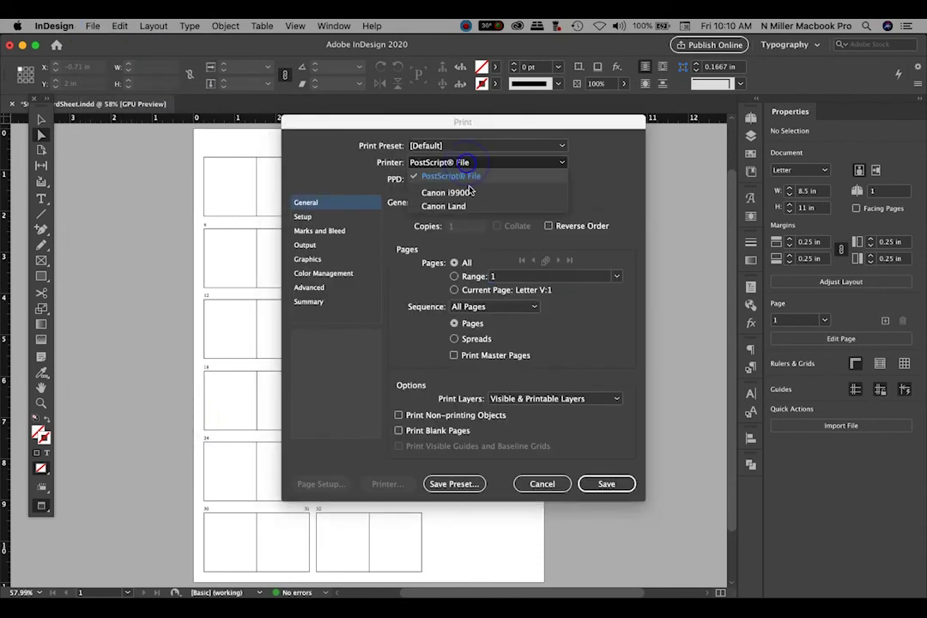
left_click(471, 207)
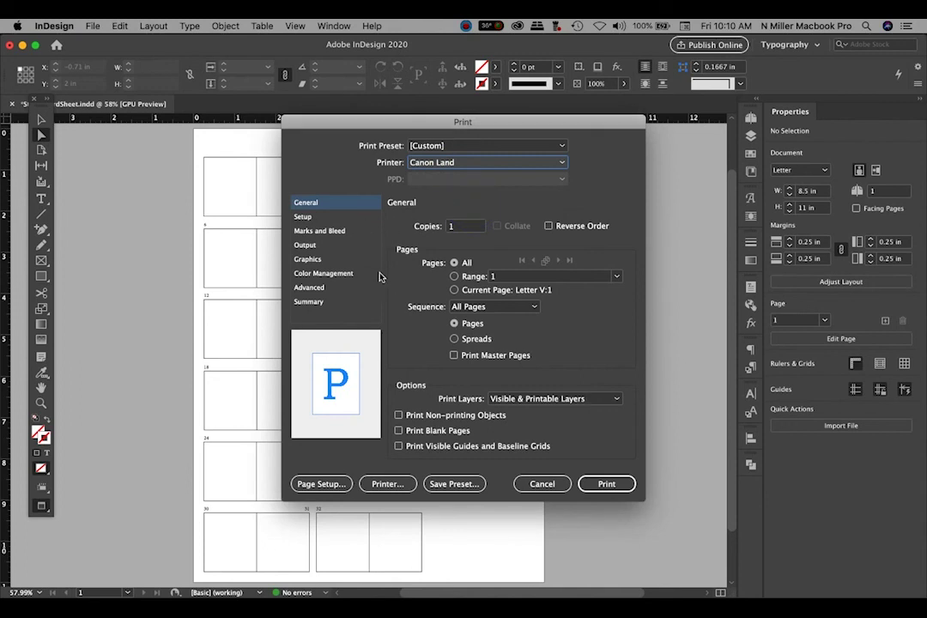
left_click(303, 217)
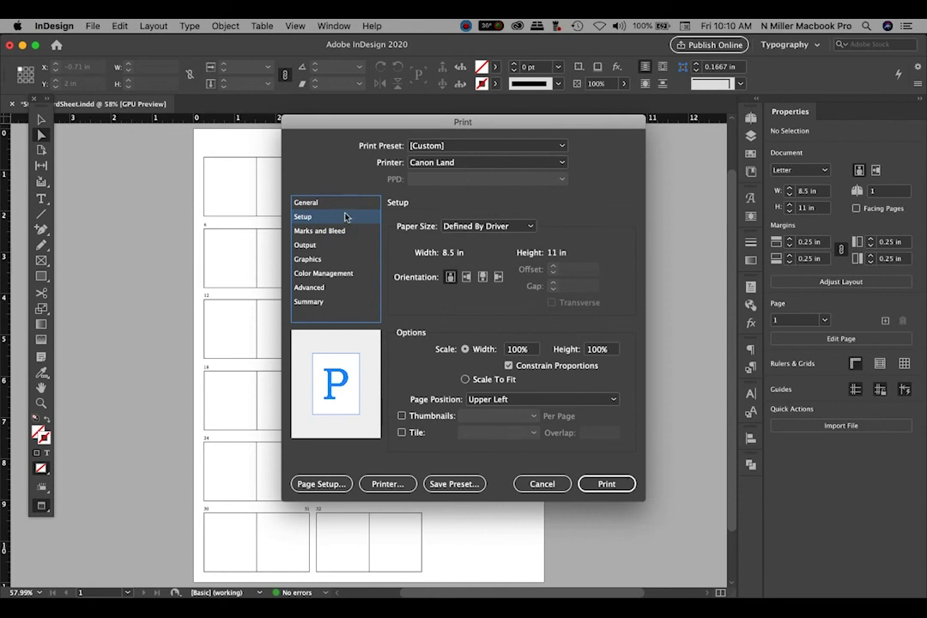
- Try the Scale To Fit print option and switch back to scaling by width and height percentages
left_click(465, 380)
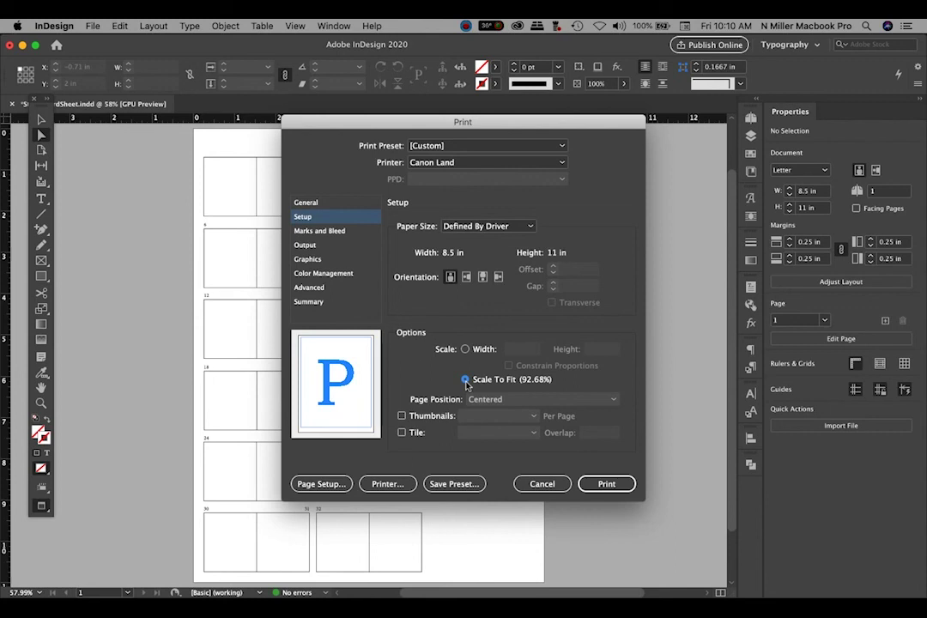
left_click(465, 381)
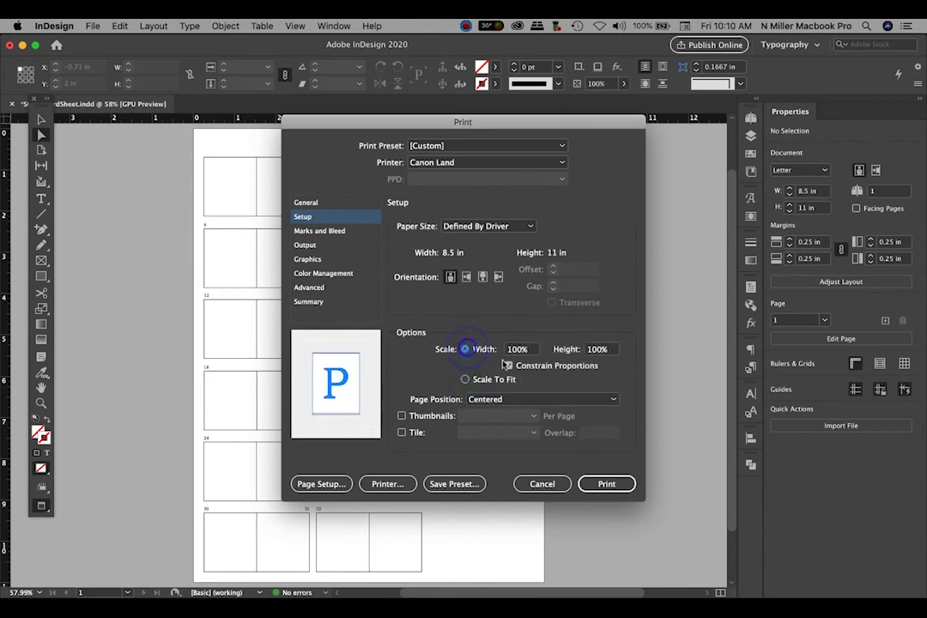
left_click(468, 379)
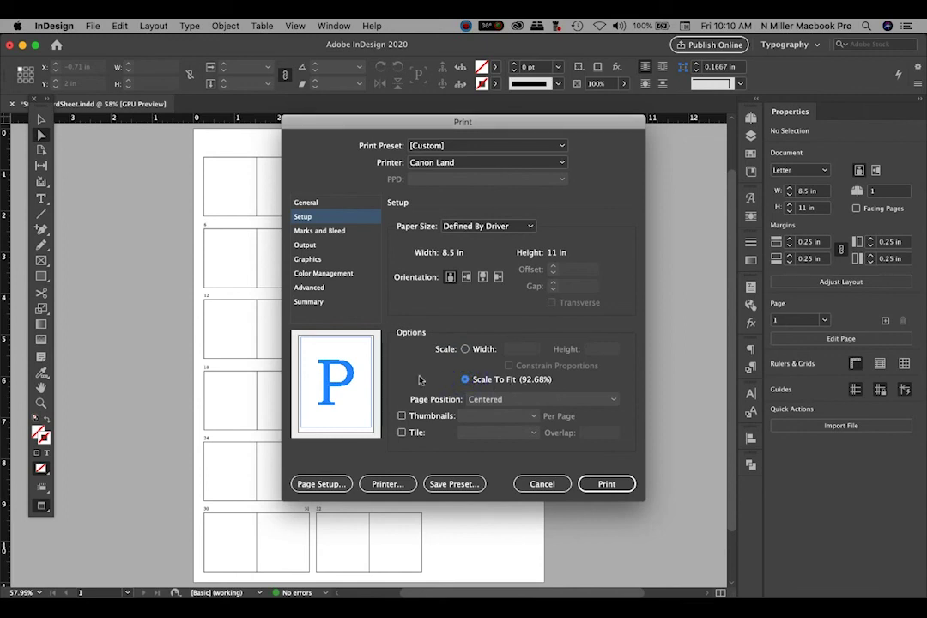
left_click(465, 350)
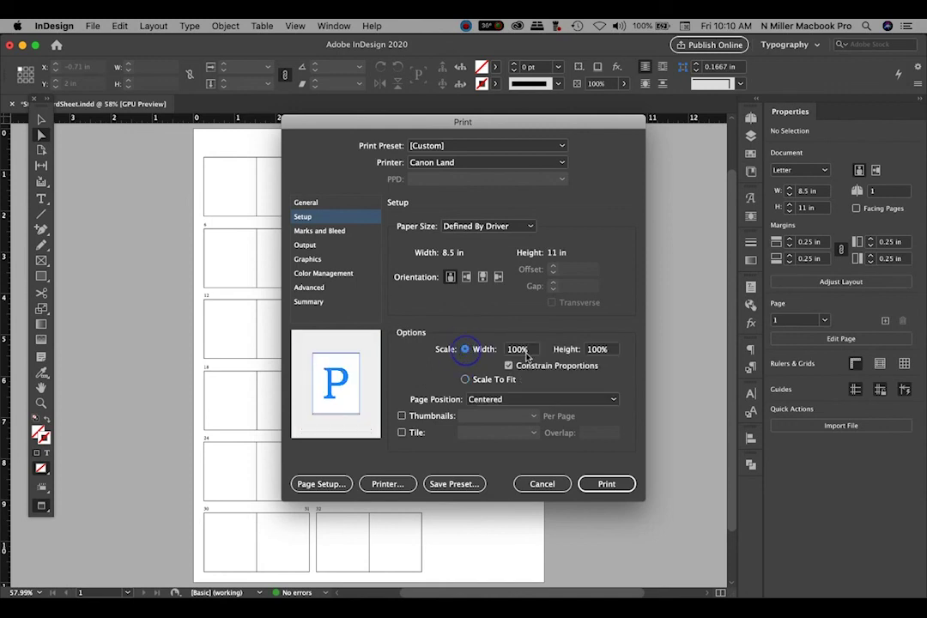
- Set the print scale to 90% for both width and height, and leave the print settings by cancelling
double_click(515, 350)
type("90")
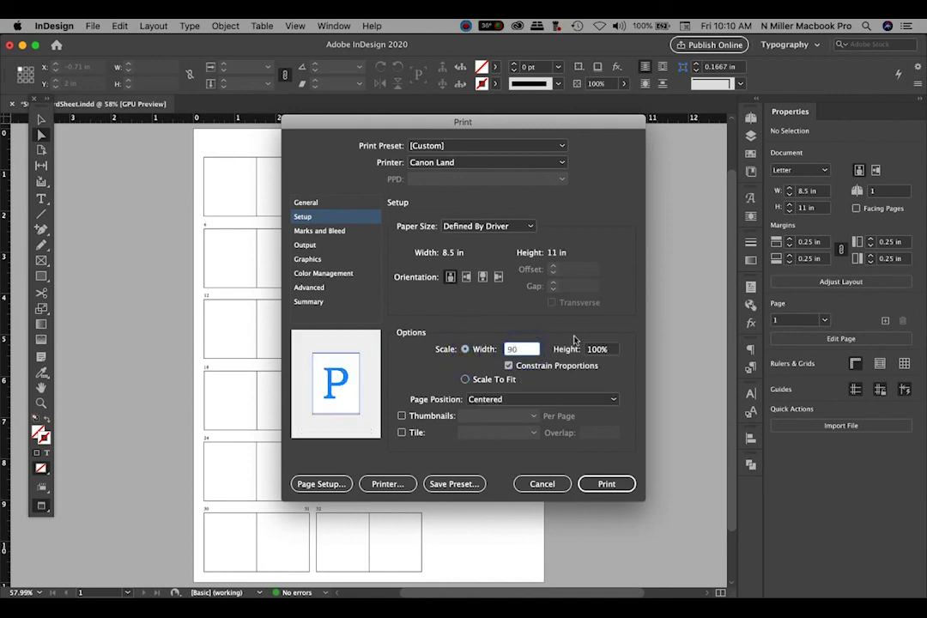
double_click(600, 348)
type("90")
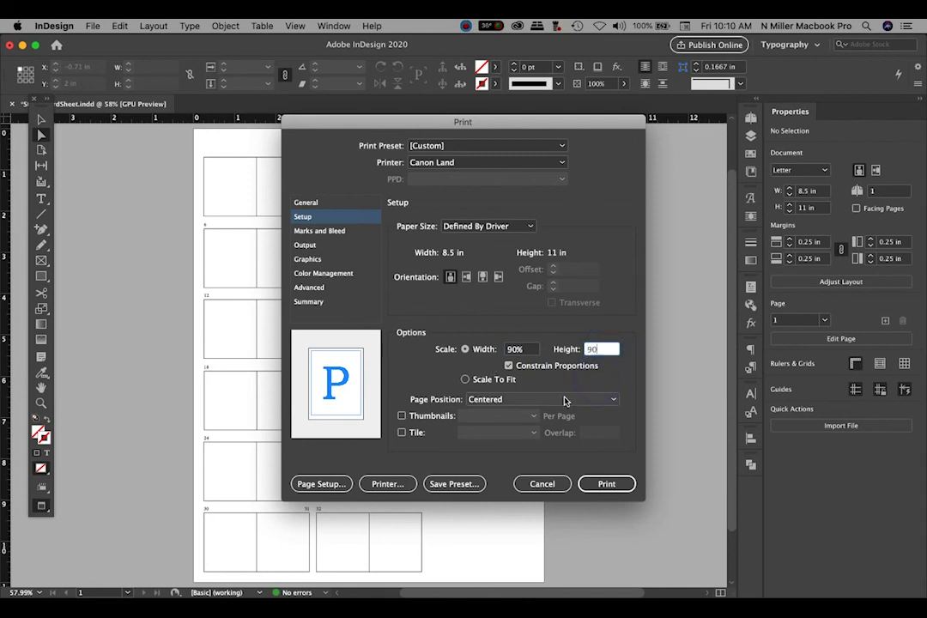
double_click(534, 352)
left_click(512, 314)
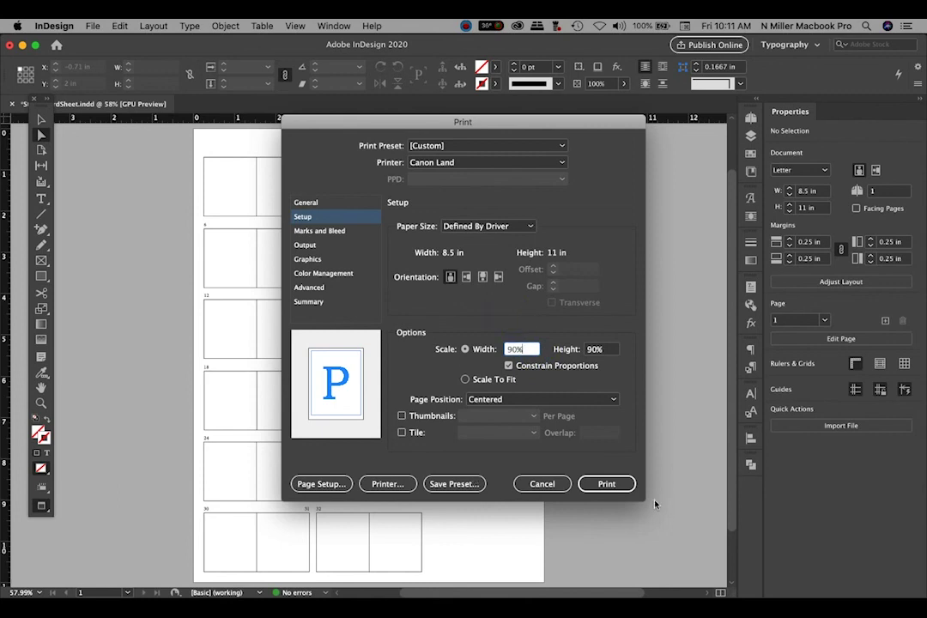
left_click(625, 485)
left_click(542, 484)
left_click(575, 487)
scroll(575, 487, "left", 1)
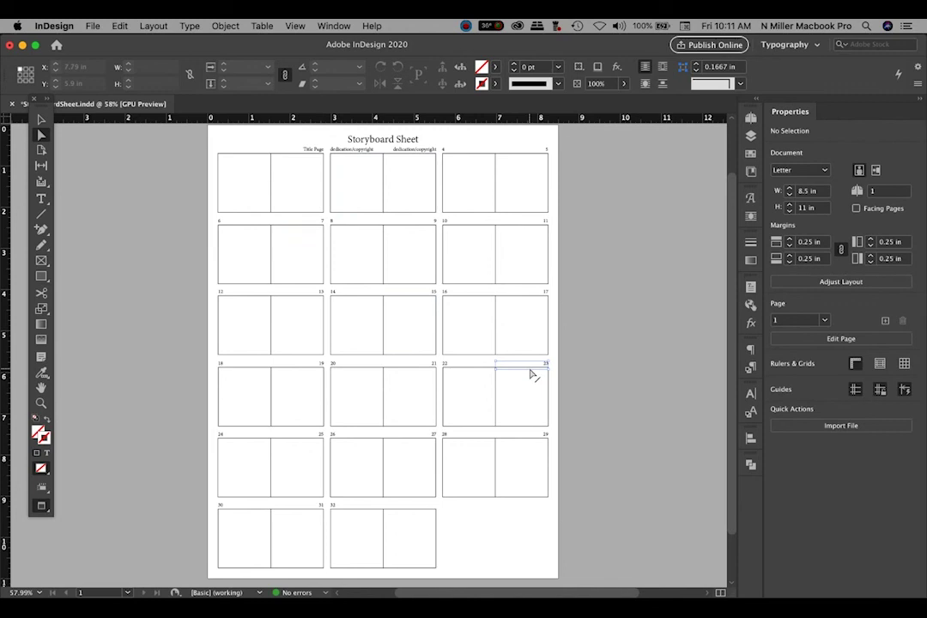
left_click(694, 380)
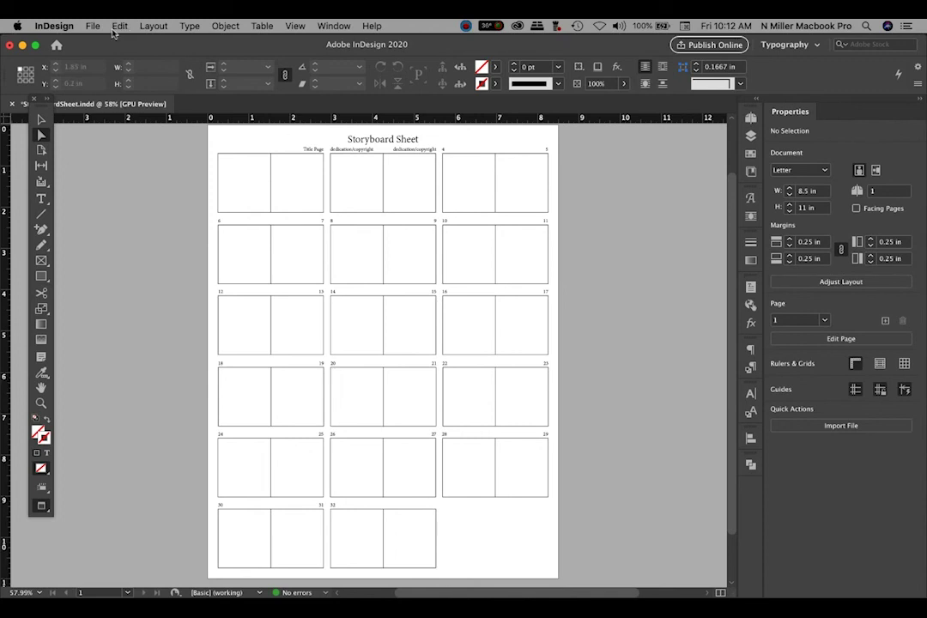
left_click(465, 25)
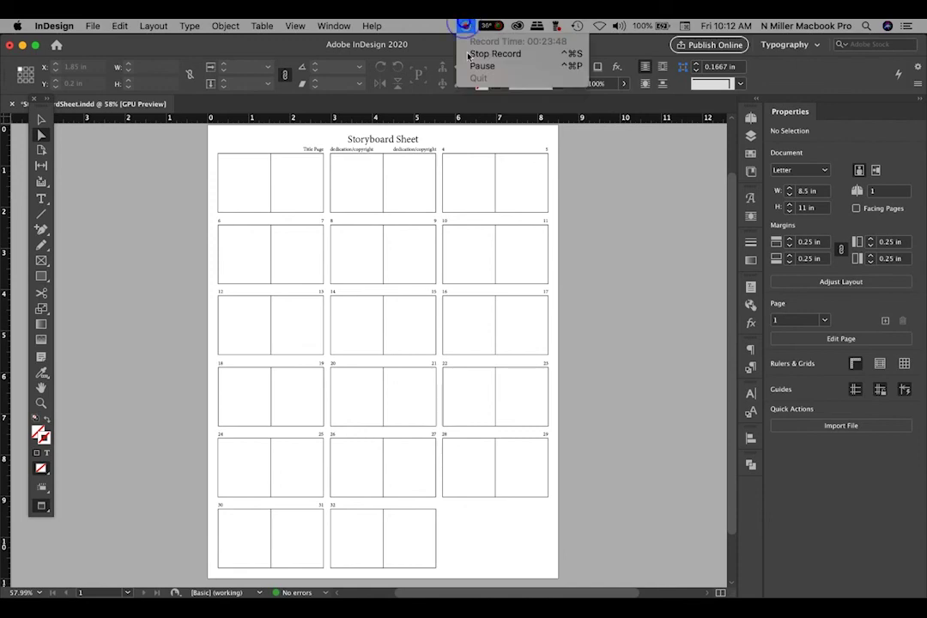